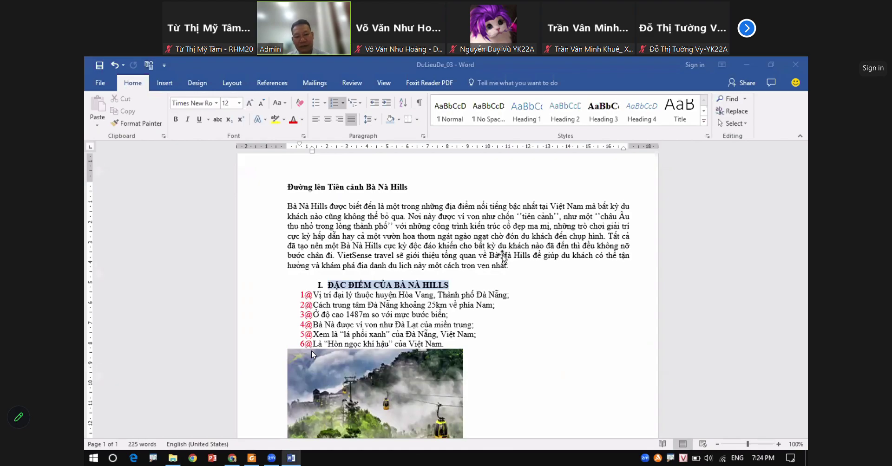
- Set the font of the entire DulieuDe_03 document to Times New Roman
scroll(312, 355, "down", 8)
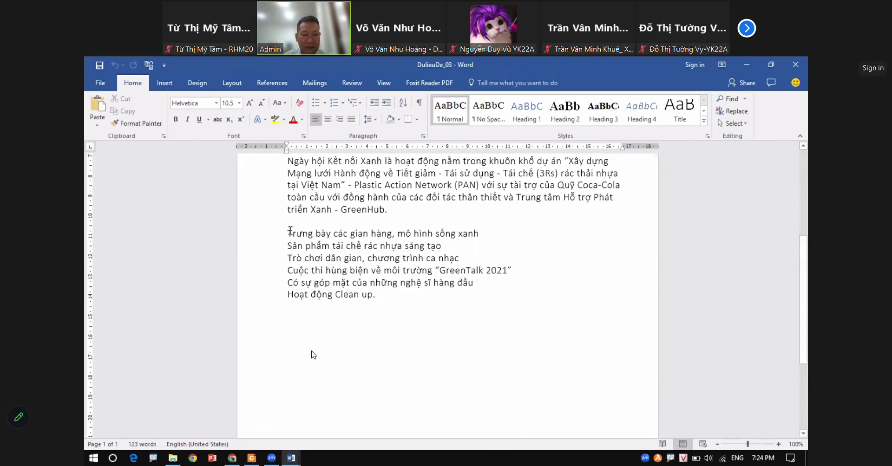
left_click_drag(288, 234, 377, 295)
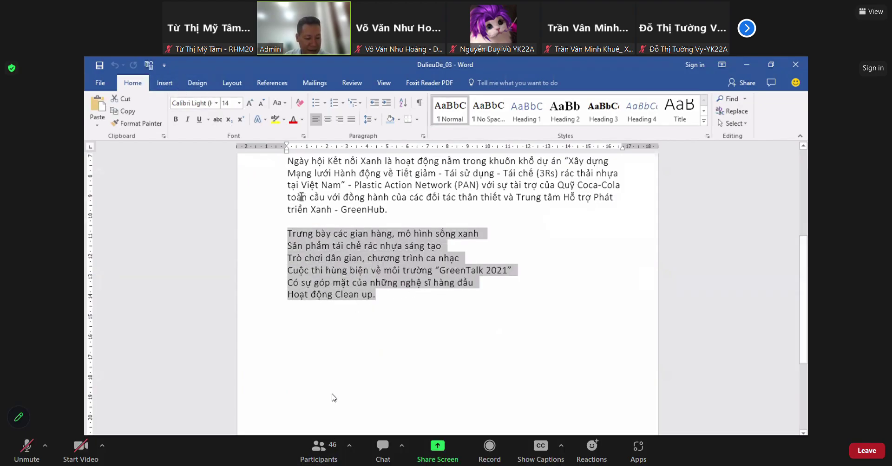
key("ctrl+a")
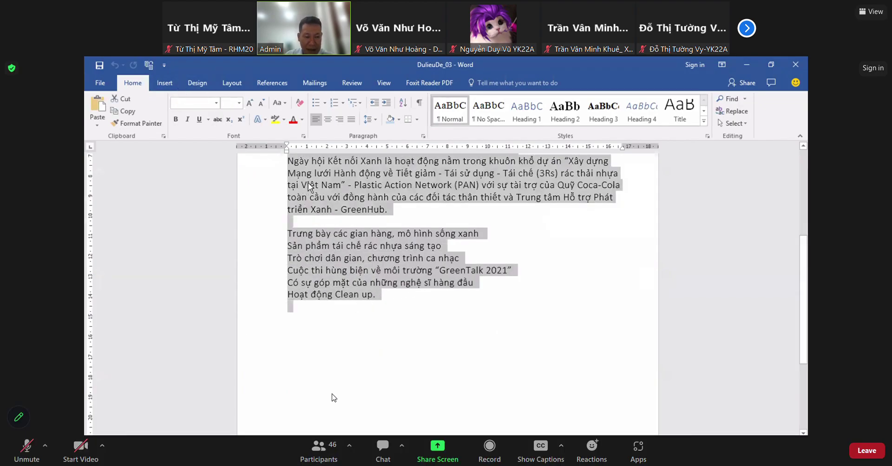
left_click(216, 103)
left_click(215, 168)
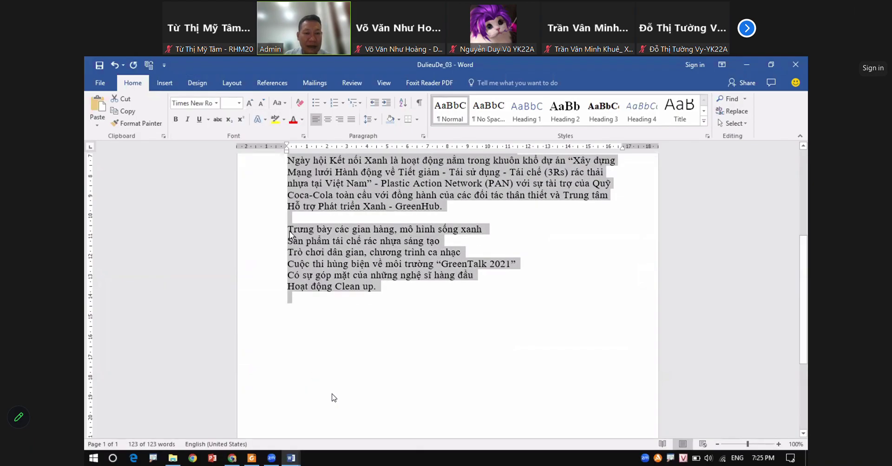
- Convert the six activity lines from "Trưng bày các gian hàng" to "Hoạt động Clean up." into a one-column table separated at paragraphs
left_click(377, 287)
left_click(378, 287, "shift")
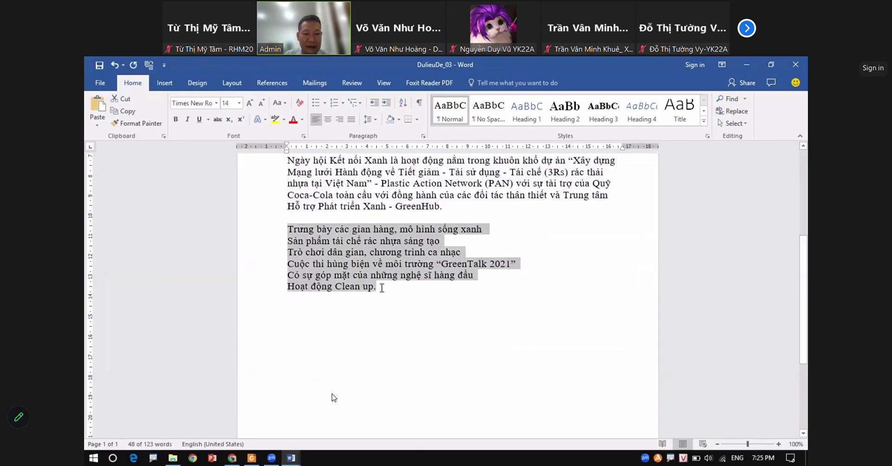
left_click(164, 83)
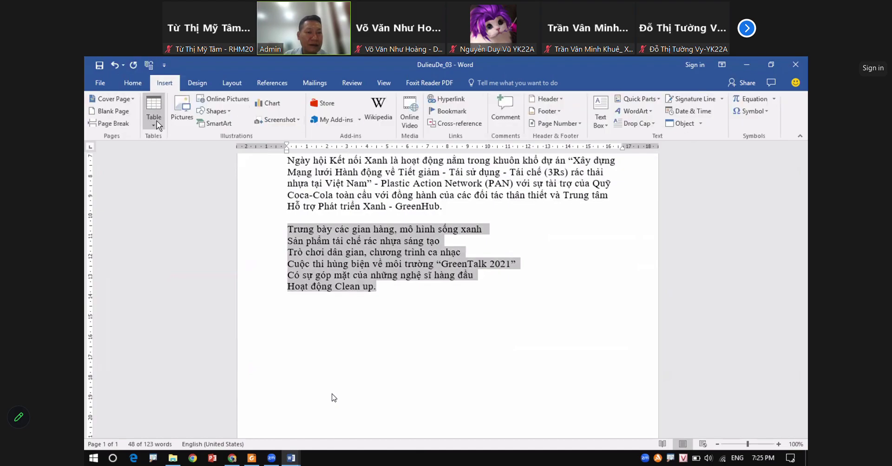
left_click(154, 118)
left_click(181, 258)
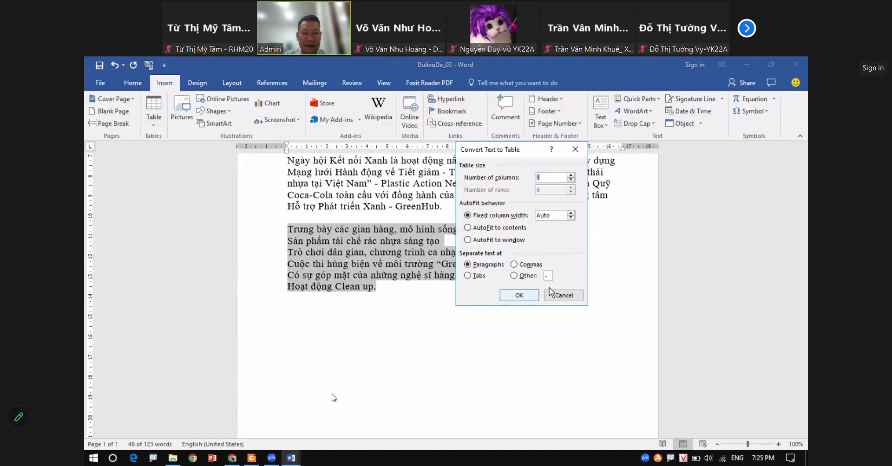
left_click(515, 295)
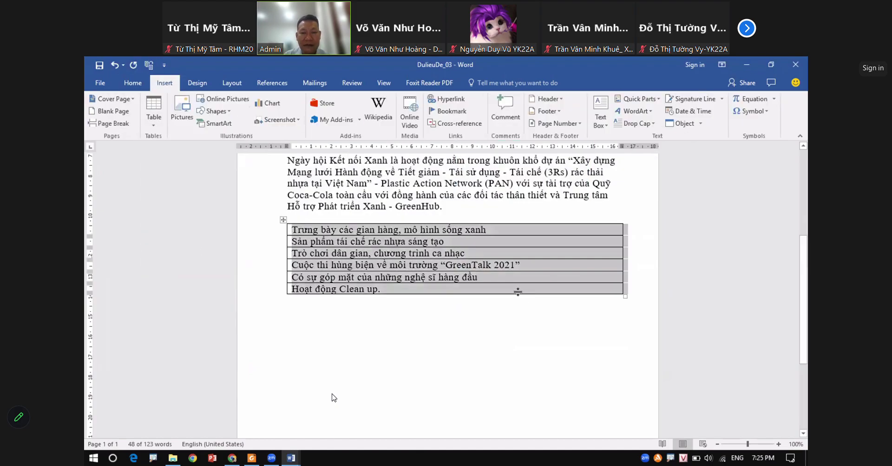
- Apply background shading to the first row of the new table
left_click(356, 230)
left_click_drag(294, 228, 528, 228)
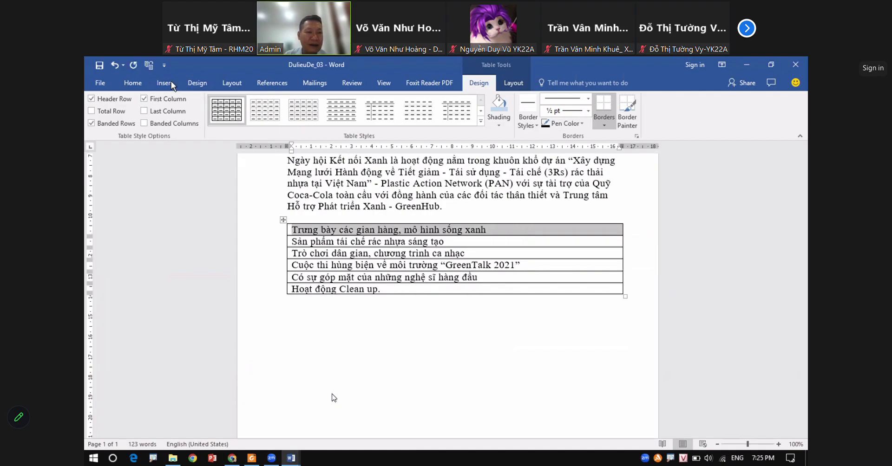
left_click(133, 83)
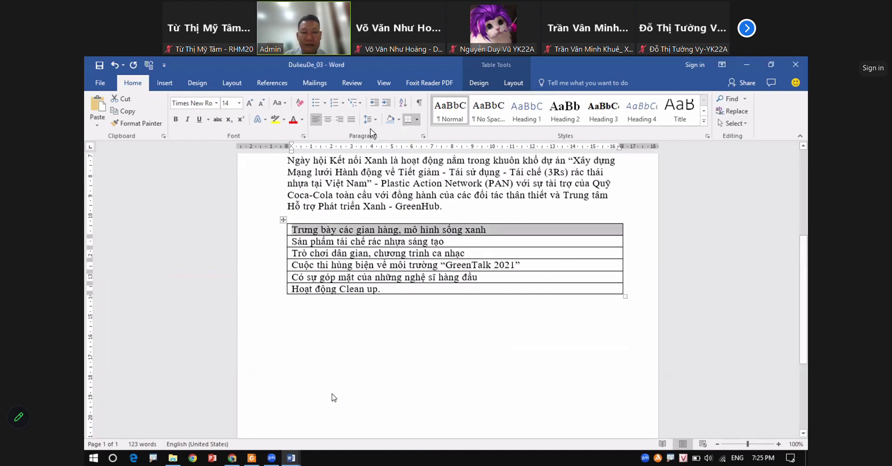
left_click(390, 120)
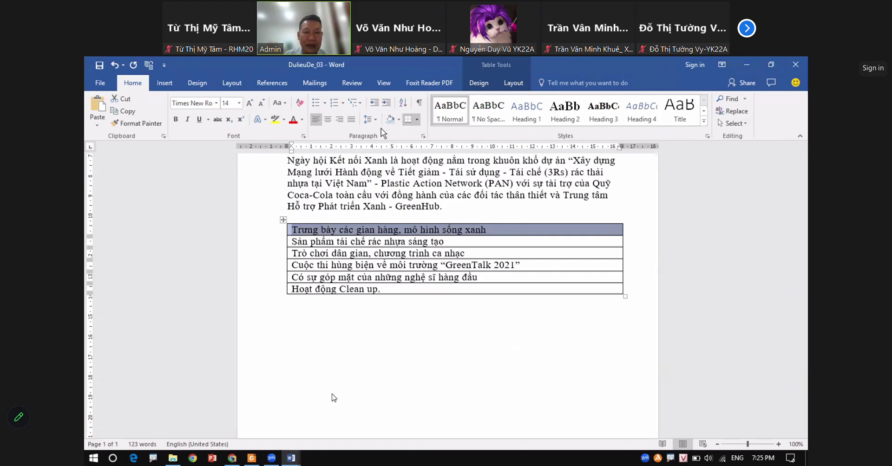
left_click(299, 103)
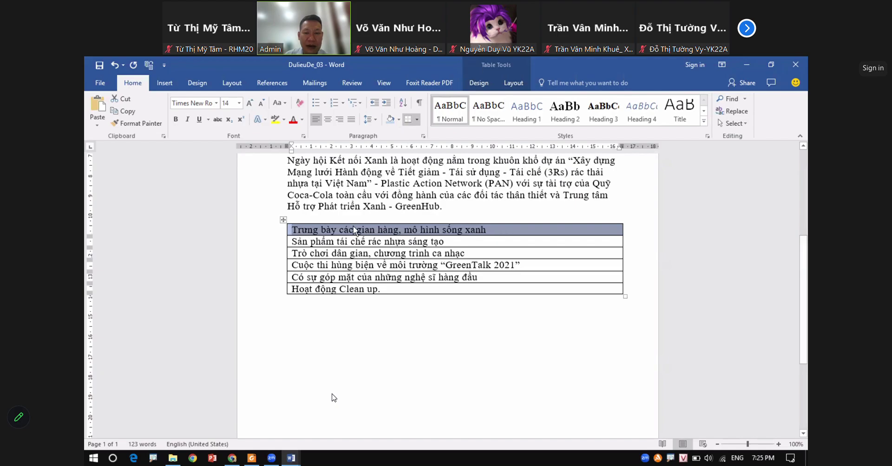
- Format the text in the table's first row as centred, red uppercase
left_click(405, 231)
key("ctrl+e")
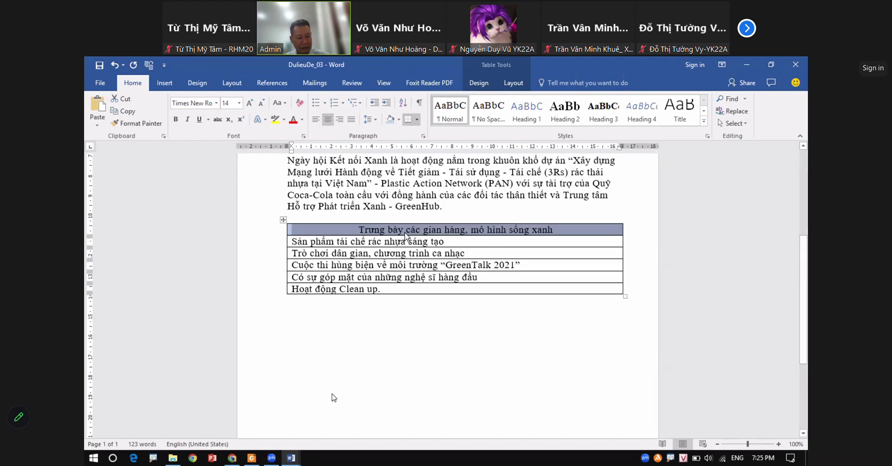
key("shift+F3")
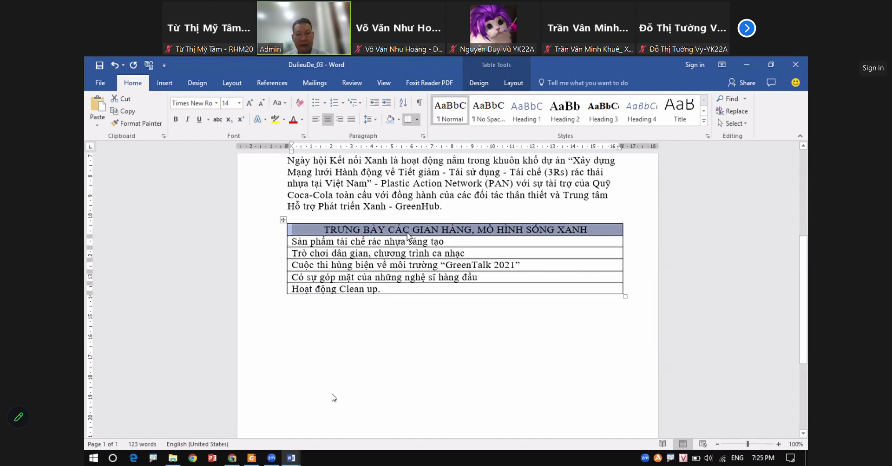
left_click(293, 121)
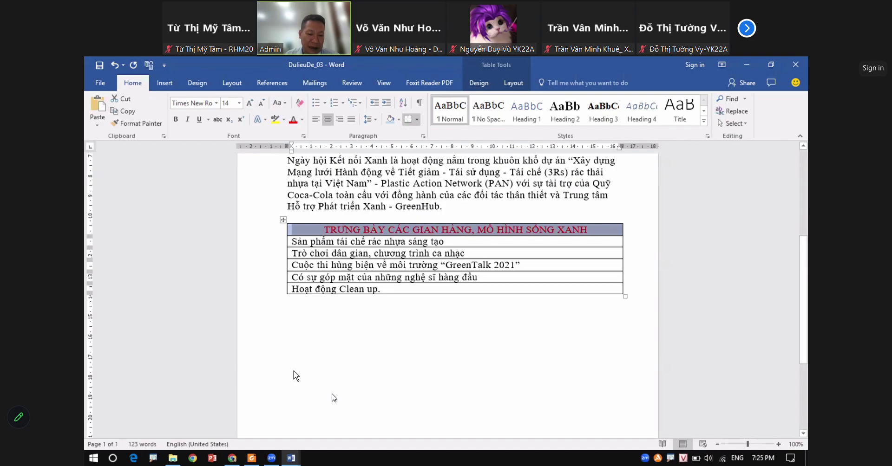
- Switch to the exam PDF in Foxit Reader and review the Excel requirements, marking "Căn cứ vào Ký tự đầu" in requirement 1
key("alt+Tab")
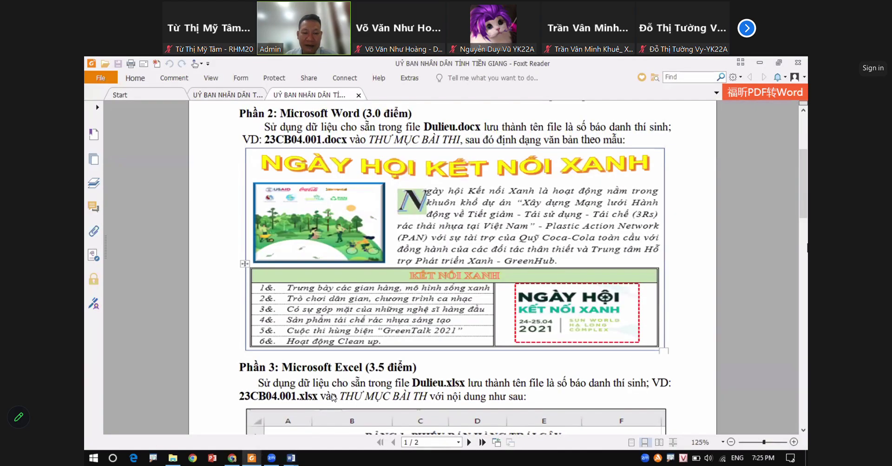
left_click_drag(802, 194, 794, 263)
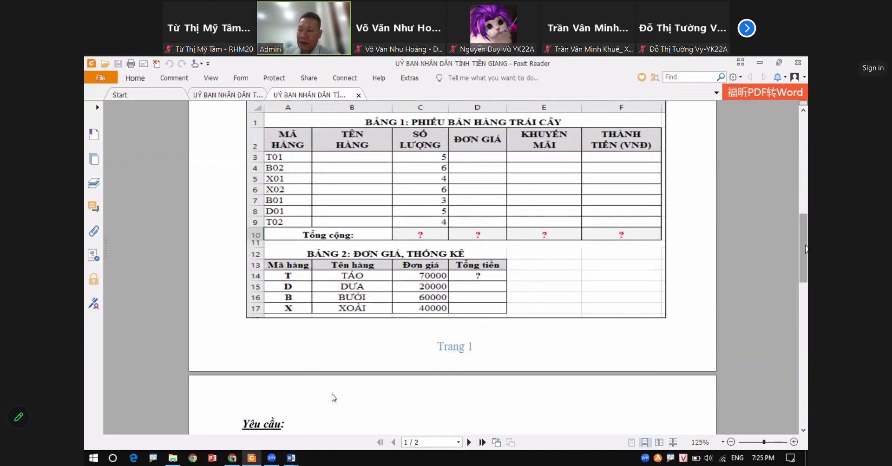
left_click_drag(800, 247, 801, 288)
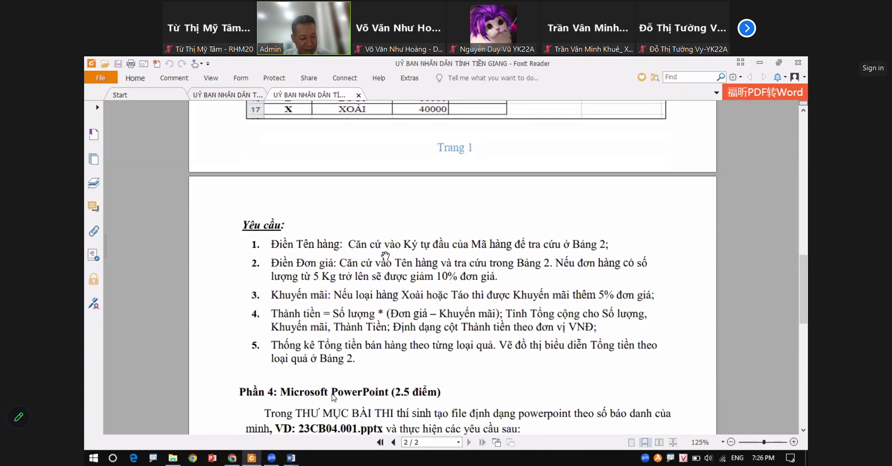
mouse_move(352, 249)
left_mouse_down()
mouse_move(447, 249)
mouse_move(402, 230)
left_mouse_up()
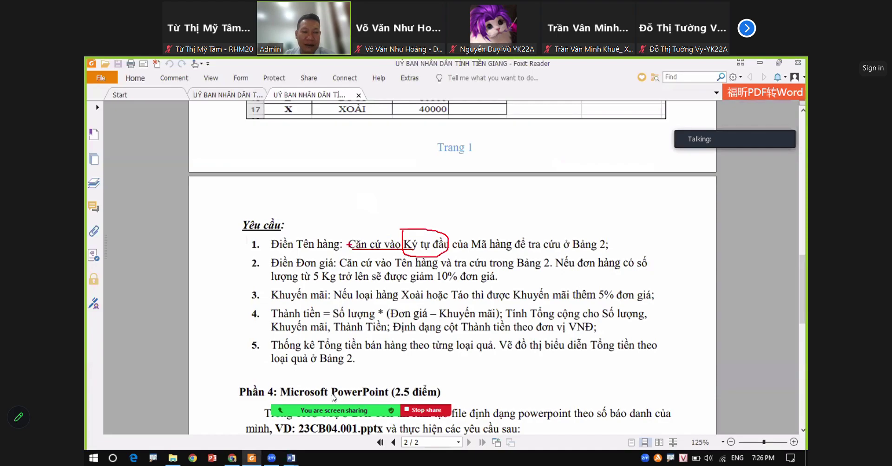
key("alt+s")
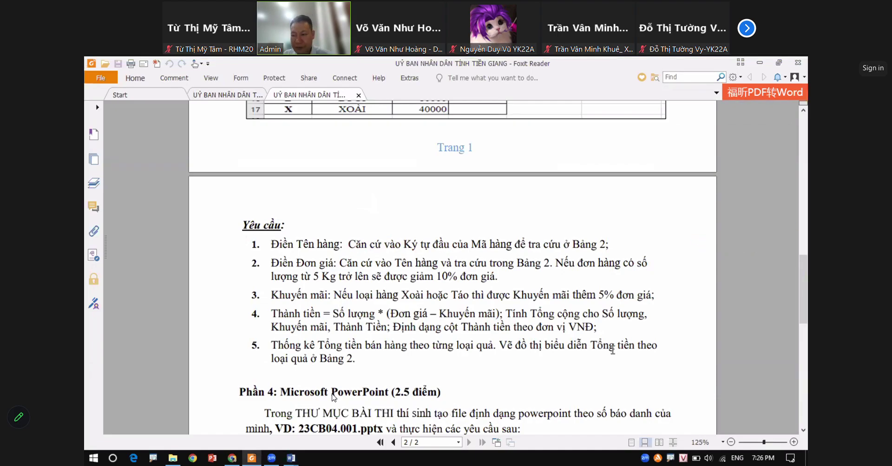
- Mark the Mã hàng and Tên hàng columns in Bảng 1 and Bảng 2 to trace how the product name is looked up
left_click_drag(805, 292, 798, 241)
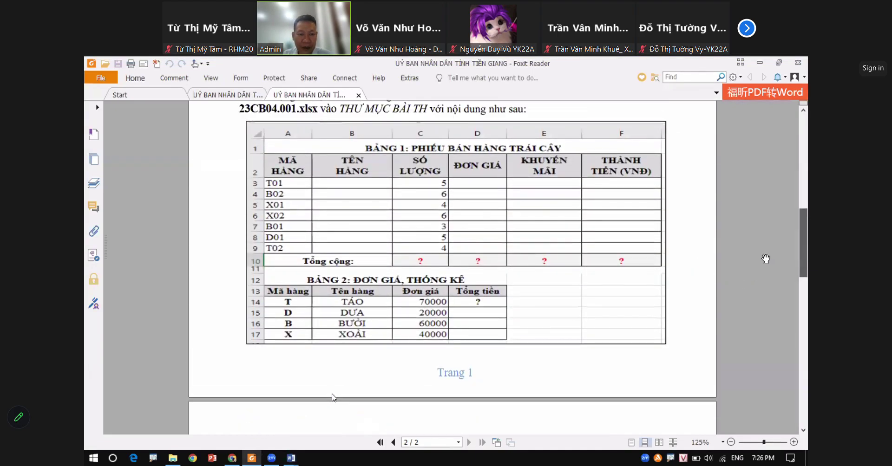
key("alt+s")
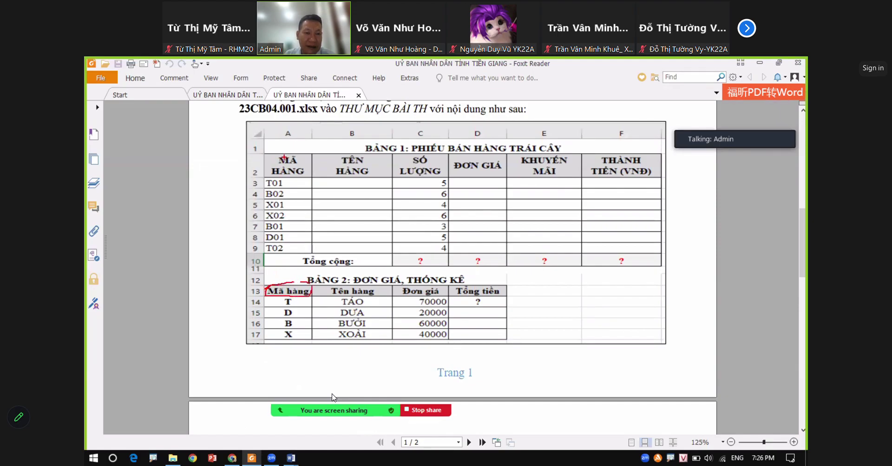
mouse_move(284, 158)
left_mouse_down()
mouse_move(265, 168)
mouse_move(304, 178)
mouse_move(289, 156)
mouse_move(297, 158)
left_mouse_up()
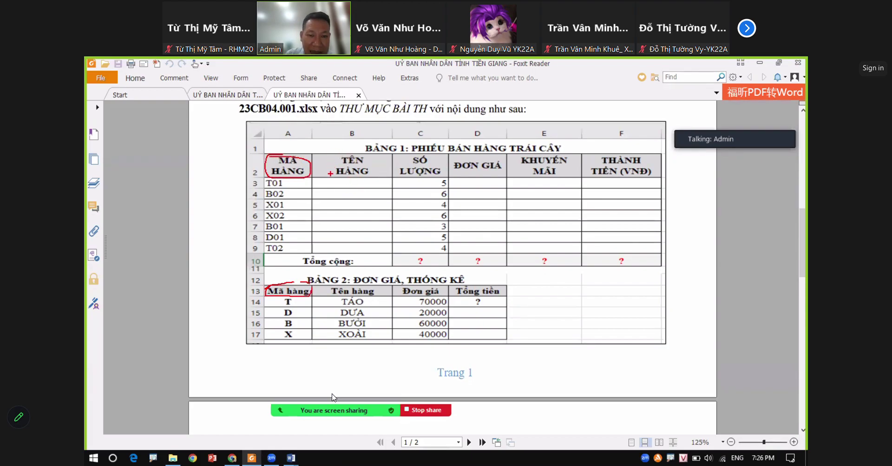
left_click_drag(331, 298, 374, 297)
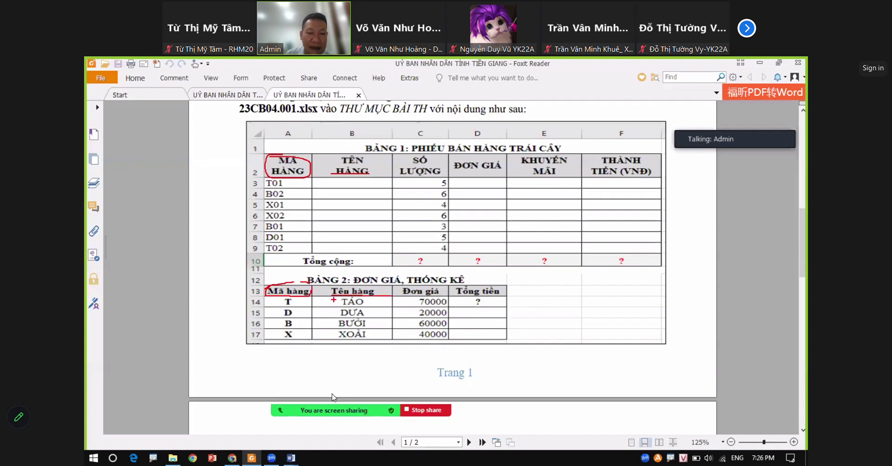
left_click_drag(326, 300, 326, 349)
left_click_drag(316, 332, 333, 335)
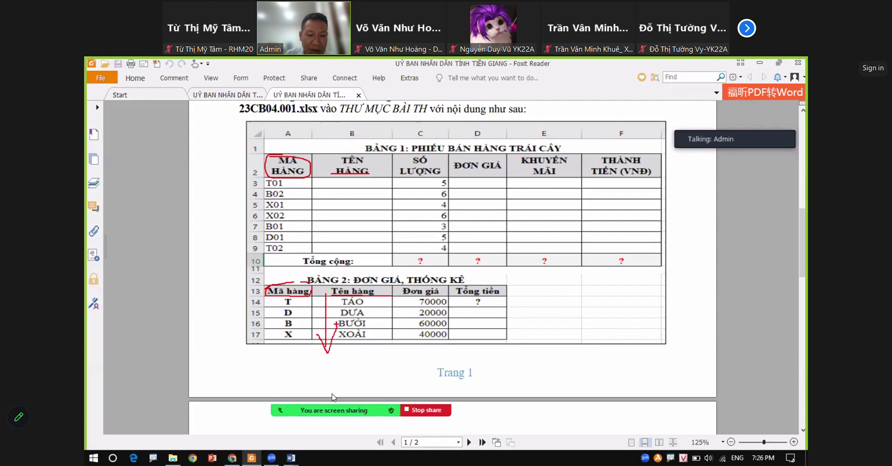
left_click_drag(277, 310, 277, 339)
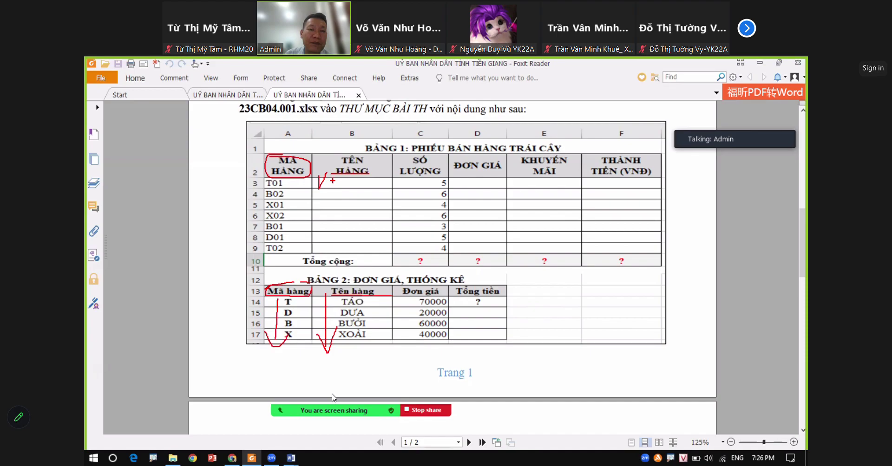
left_click_drag(312, 307, 402, 305)
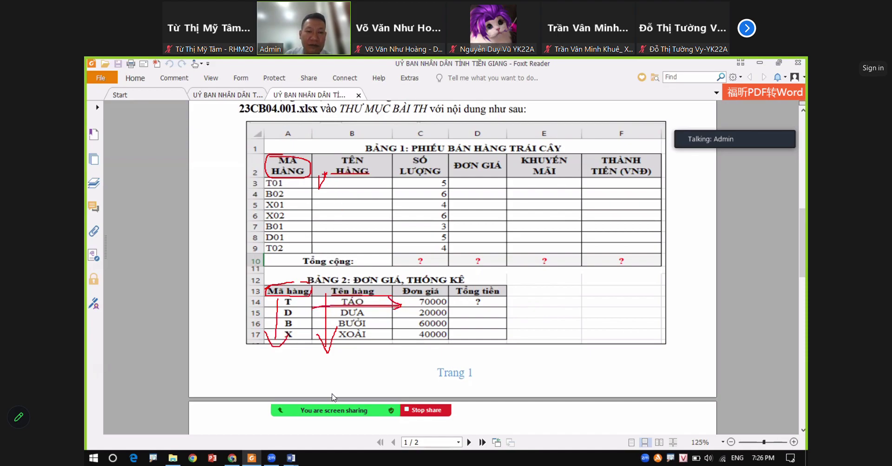
left_click_drag(315, 184, 342, 184)
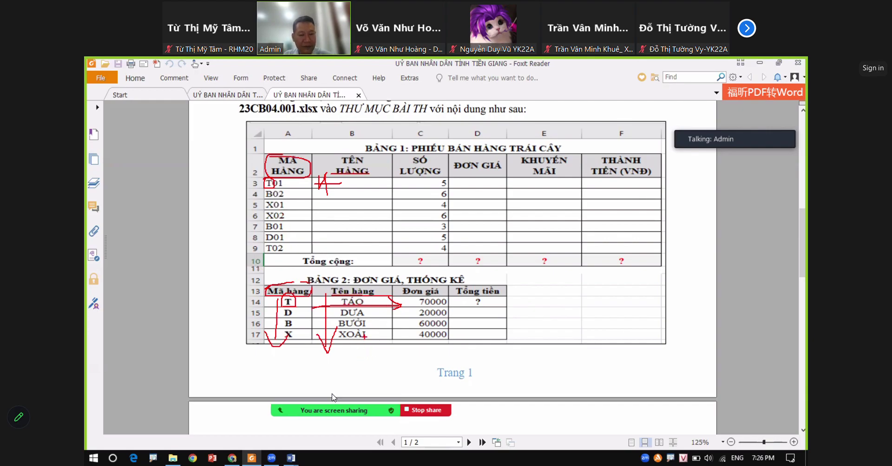
- Recheck the Excel requirements in the PDF, and open the DuLieuDe_03 Excel workbook from the Du lieu De 03 folder
left_click_drag(803, 232, 806, 288)
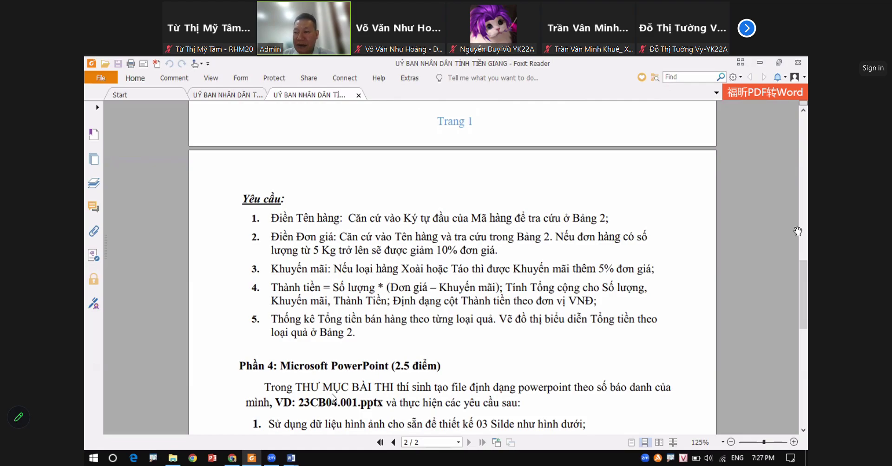
left_click_drag(799, 278, 788, 244)
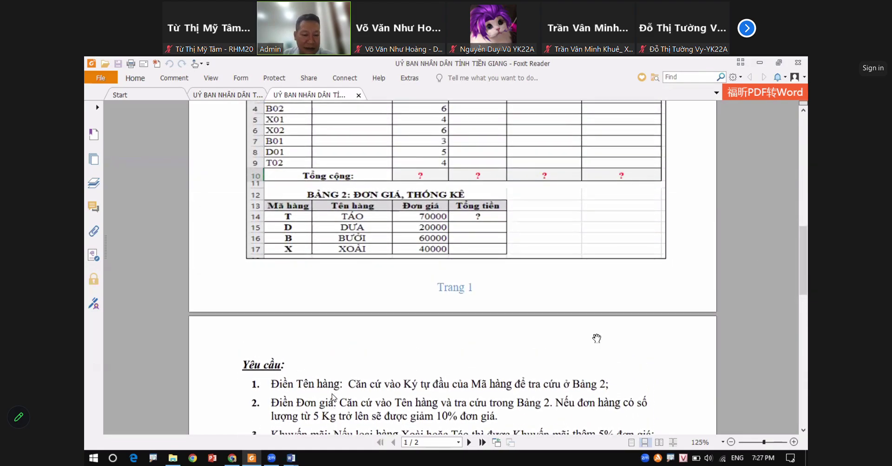
left_click(172, 458)
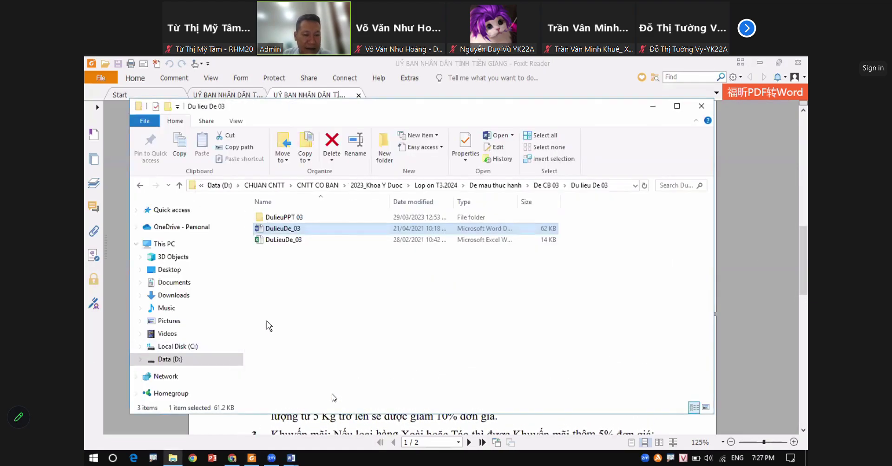
double_click(281, 239)
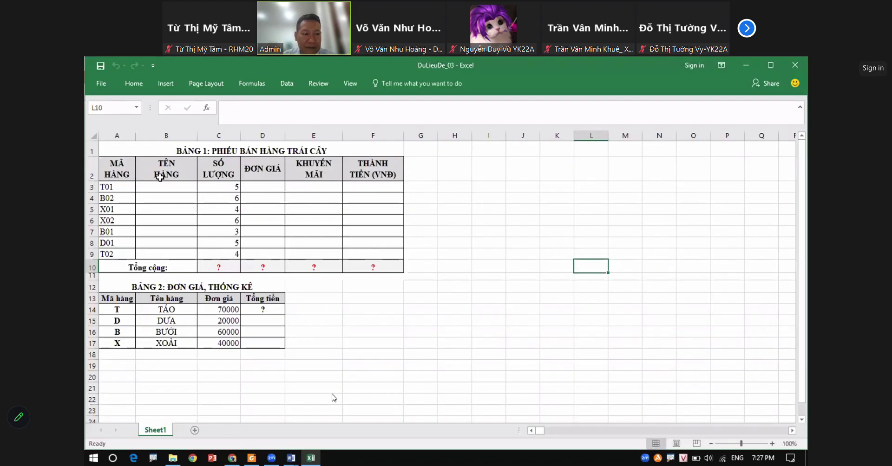
- Start a VLOOKUP formula in B3 with LEFT(A3,1) as the lookup value
left_click(171, 186)
type("=vlo")
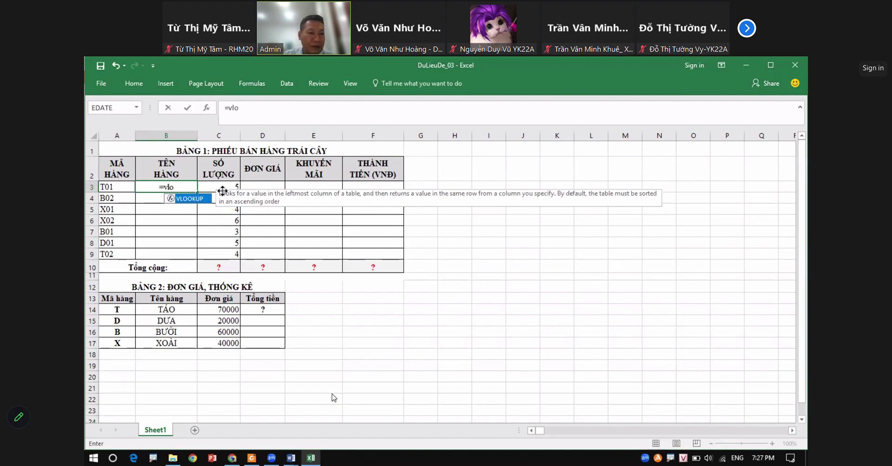
double_click(195, 199)
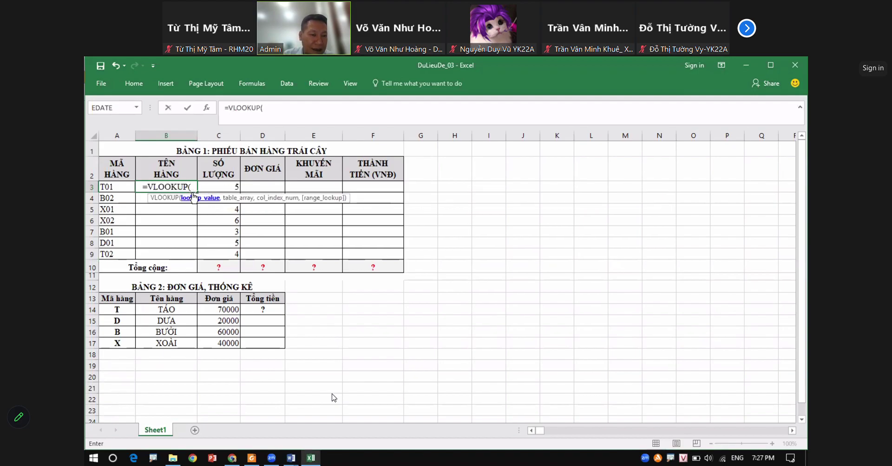
left_click(102, 186)
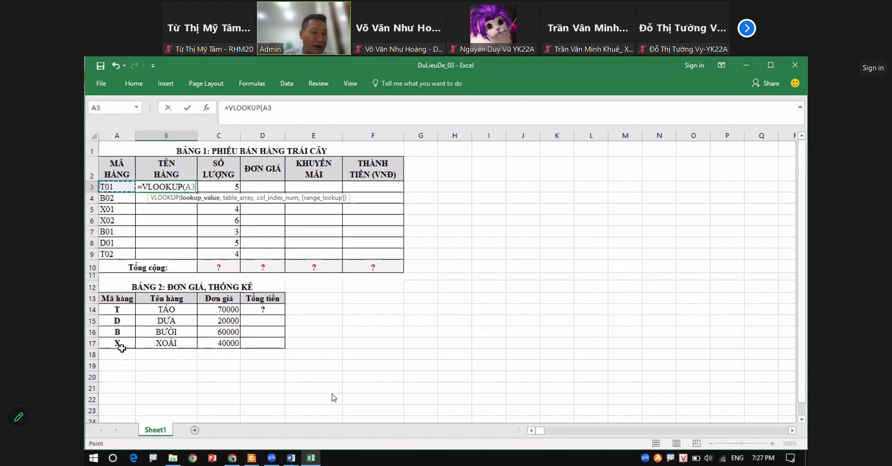
key("BackSpace")
key("BackSpace")
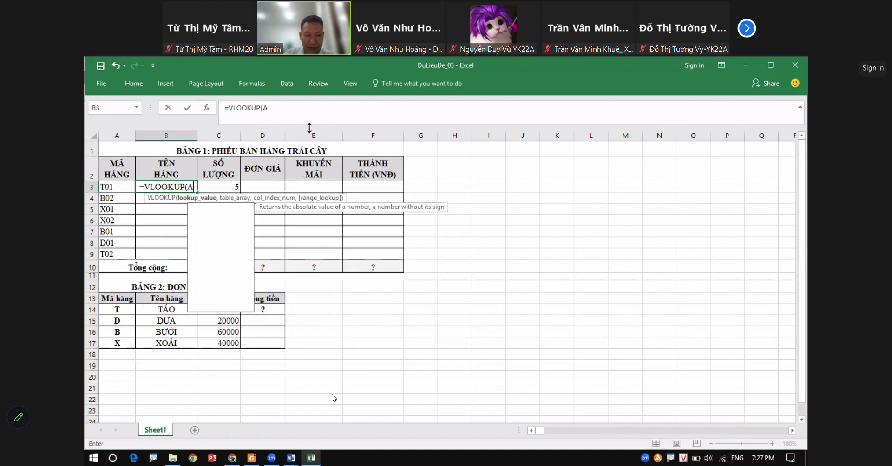
type("LE")
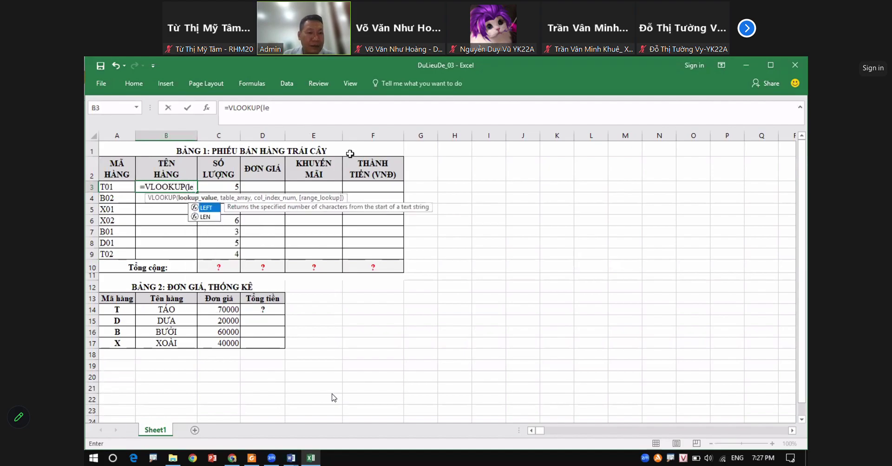
double_click(207, 208)
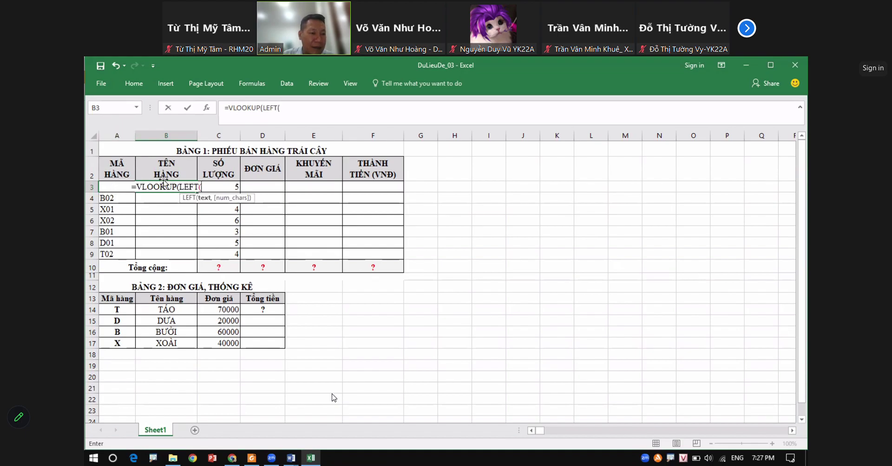
type("A3")
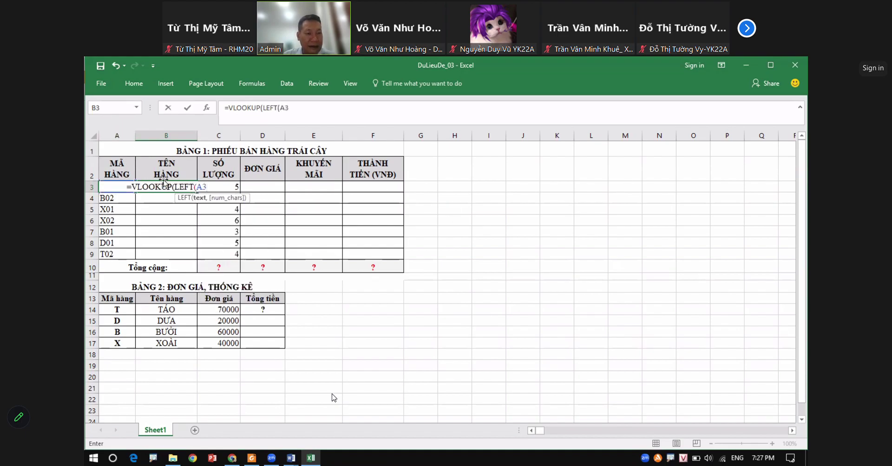
type(",1)")
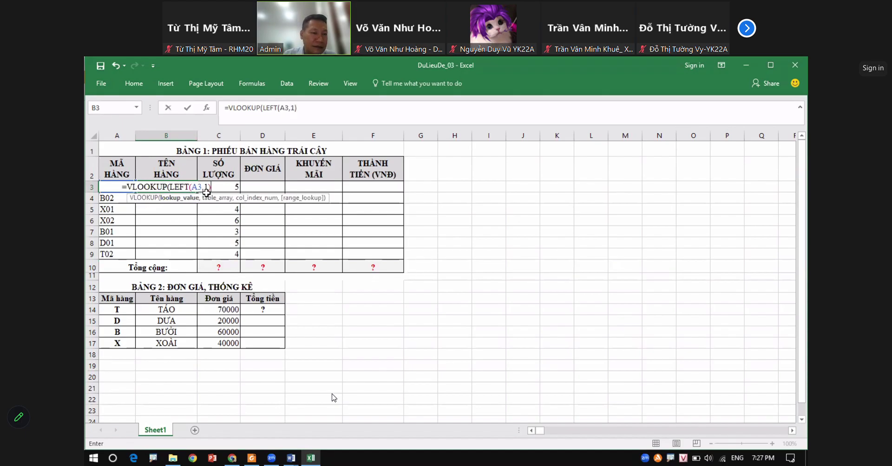
type(",")
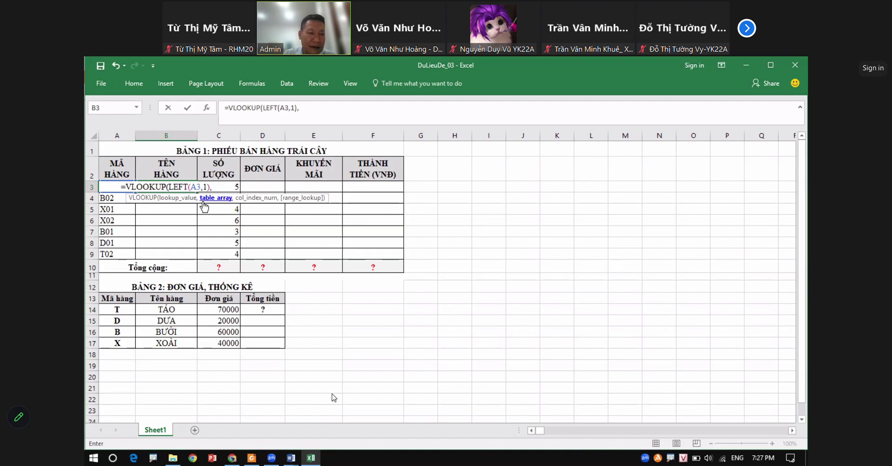
- Complete B3's VLOOKUP with the absolute range $A$13:$C$17, column index 2 and match type 0
left_click_drag(116, 309, 232, 342)
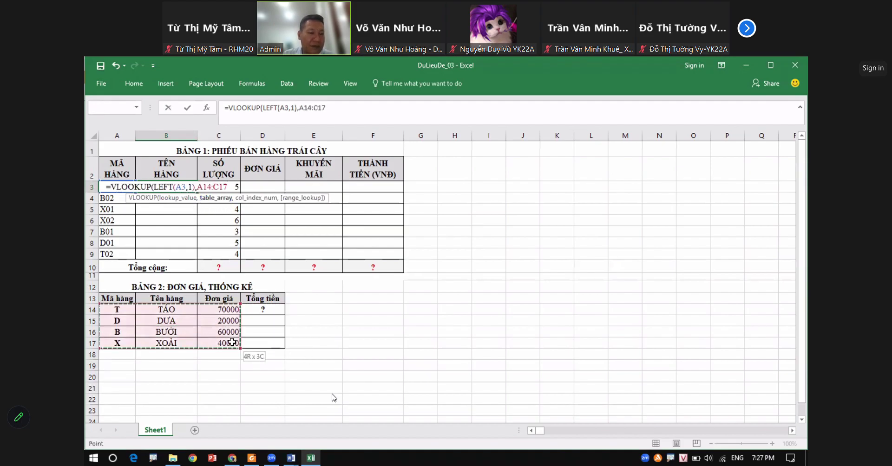
left_click_drag(114, 299, 211, 338)
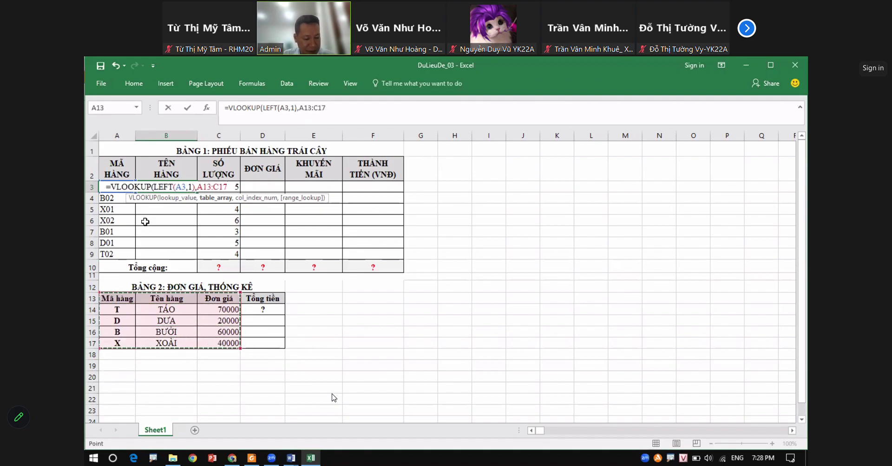
key("F4")
type(",")
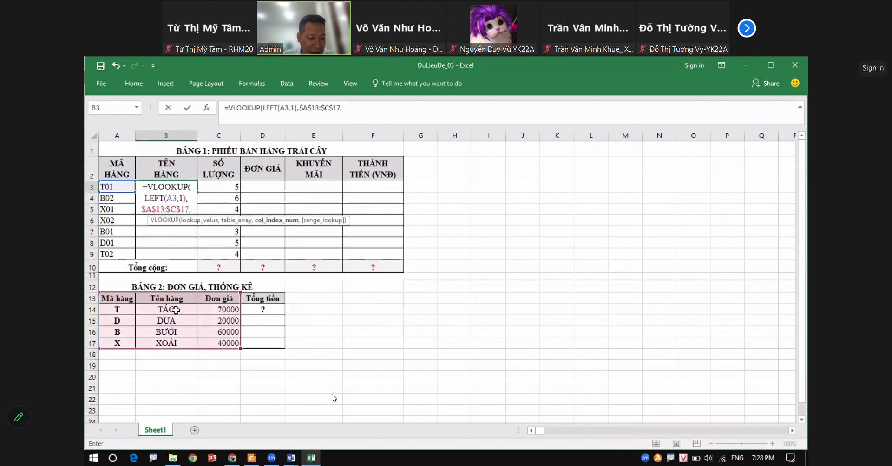
type("2")
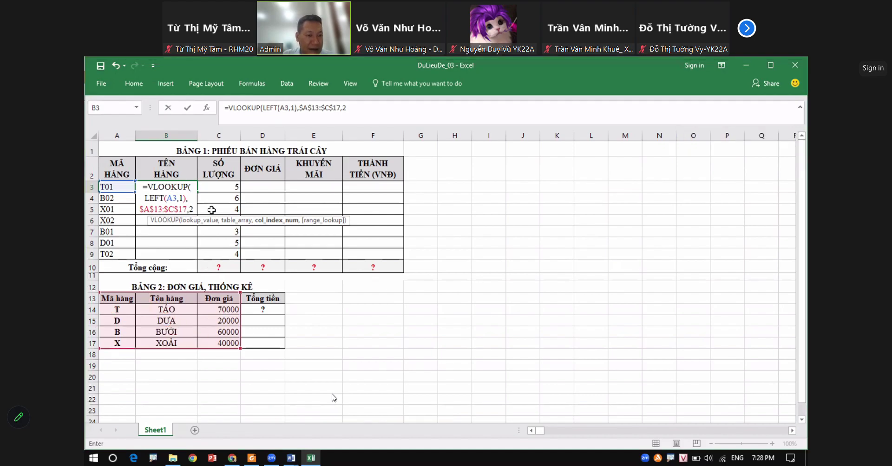
type(",0")
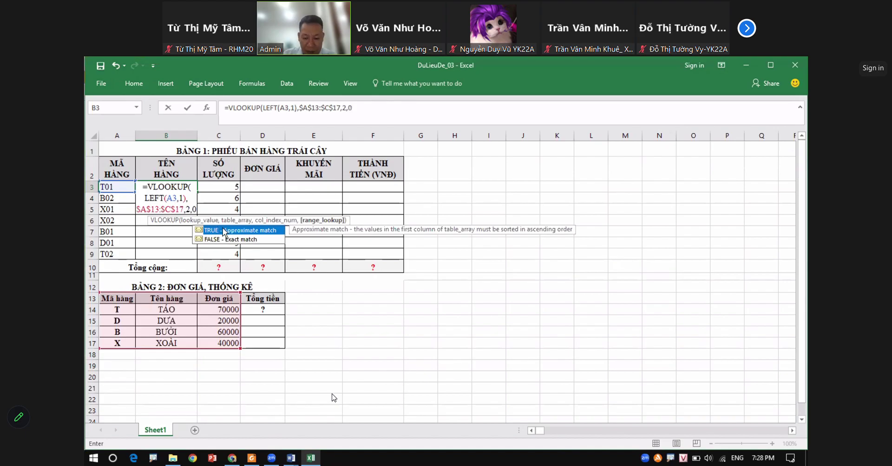
type(")")
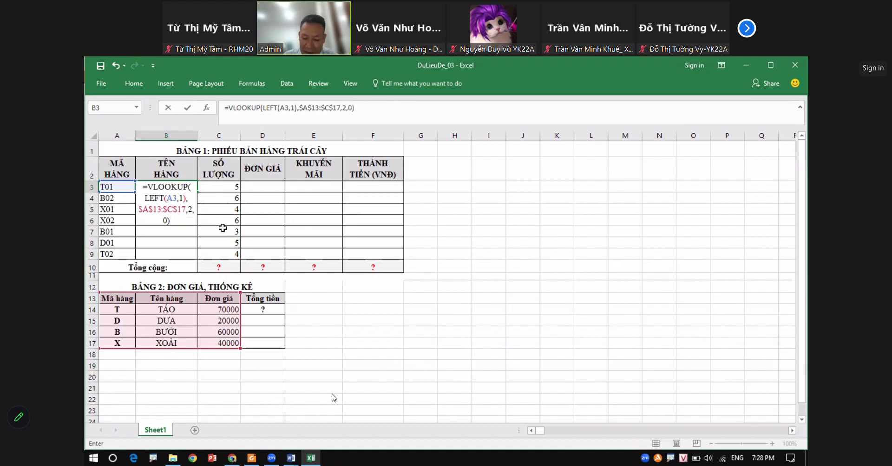
key("Return")
- Fill the B3 formula down through B9 and highlight B3's formula text for review
left_click(184, 187)
left_click_drag(197, 192, 197, 257)
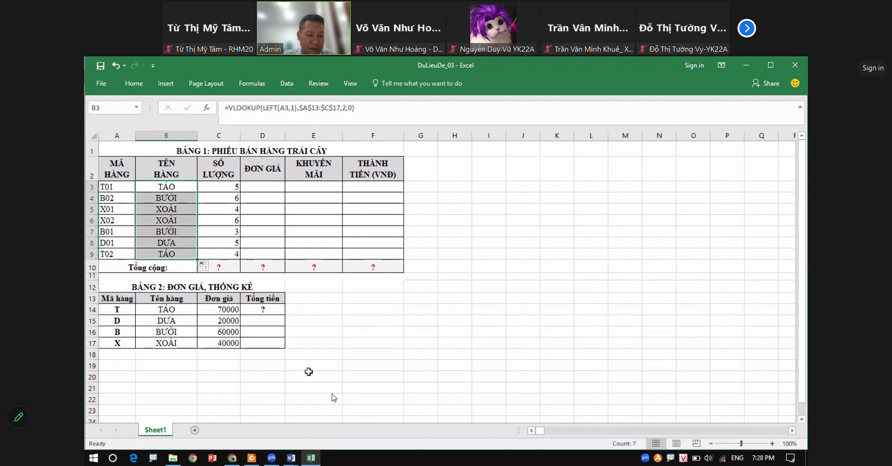
left_click(174, 185)
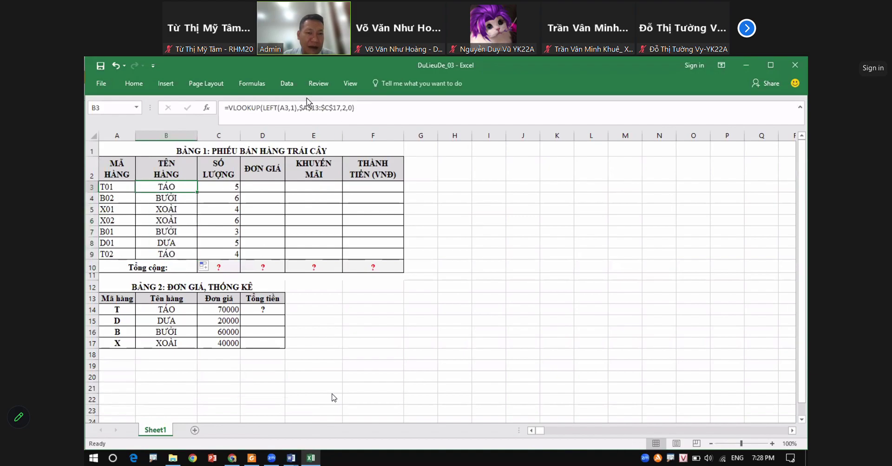
left_click_drag(232, 107, 353, 108)
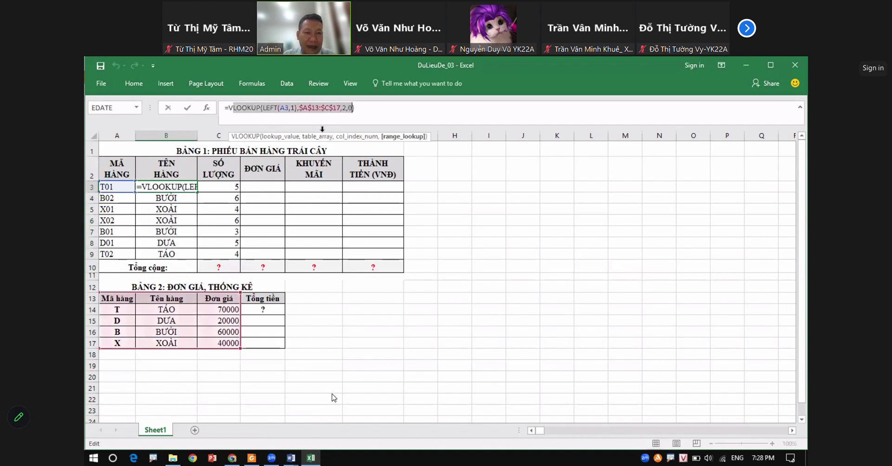
- Switch to the exam PDF in Foxit Reader, read the Đơn giá requirement, and return to the Excel workbook
left_click(252, 458)
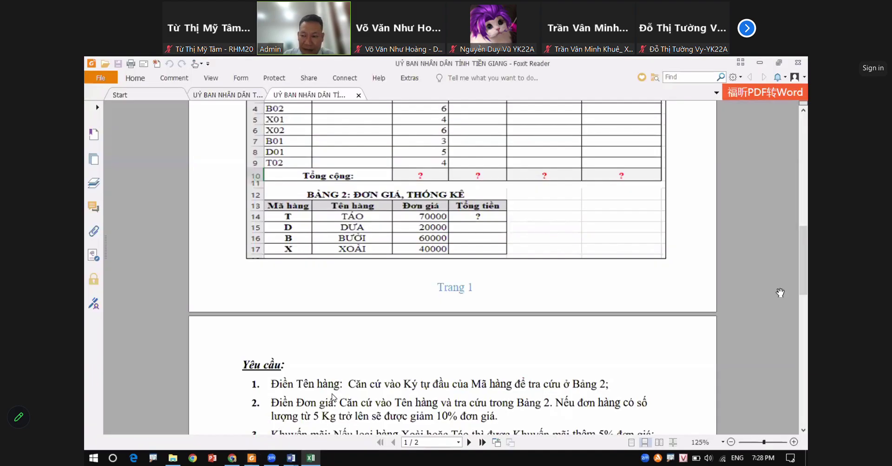
scroll(801, 264, "down", 3)
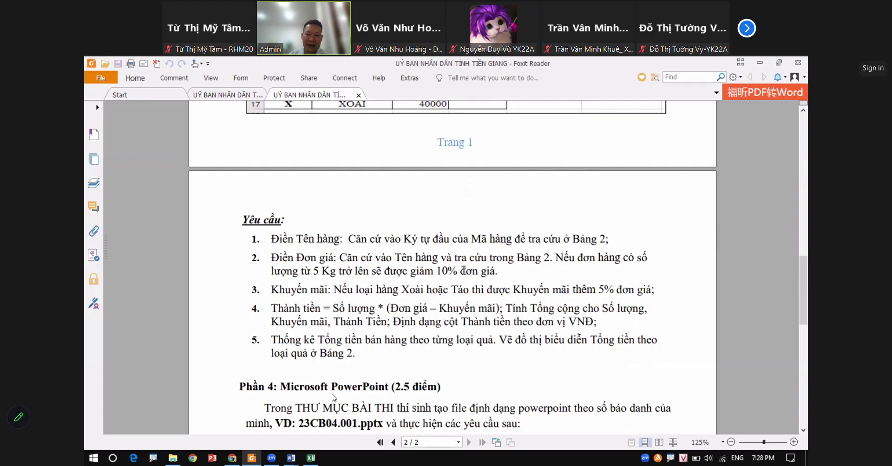
left_click(759, 62)
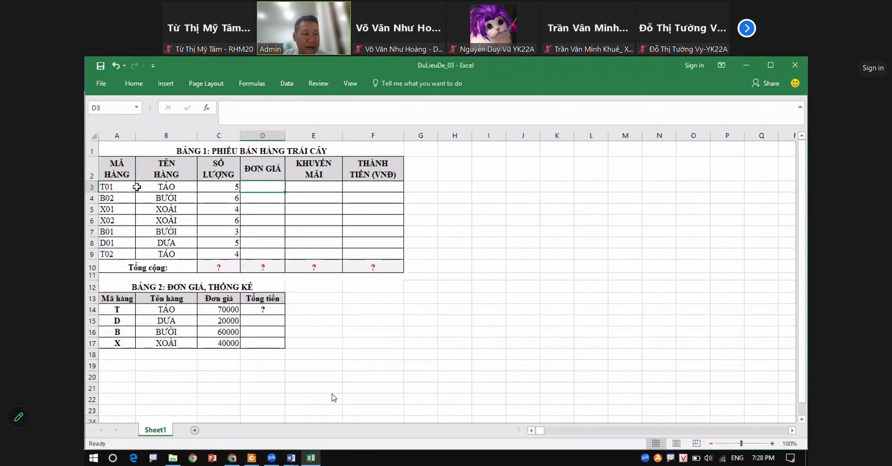
- Start a VLOOKUP formula in D3 with B3 as the lookup value and $B$13:$D$17 as the absolute table range
type("=vl")
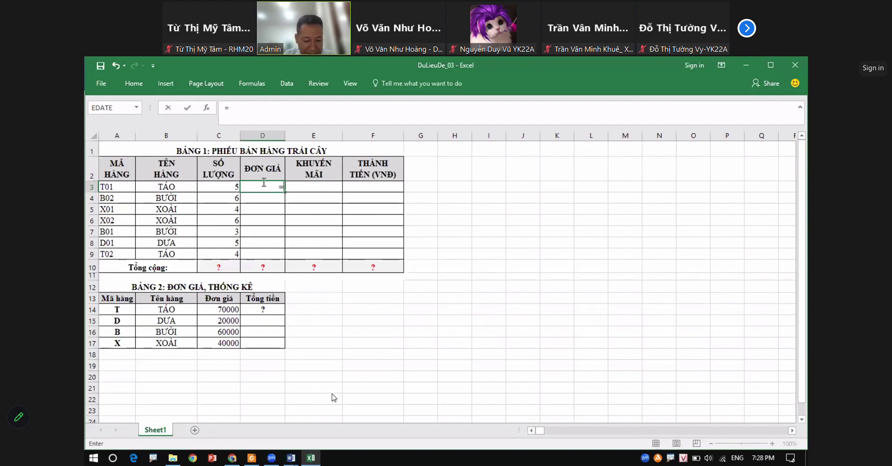
double_click(311, 199)
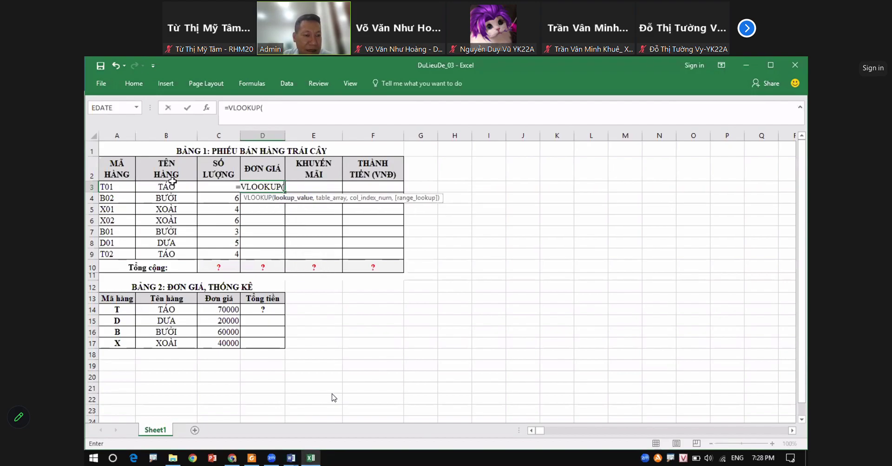
left_click(170, 186)
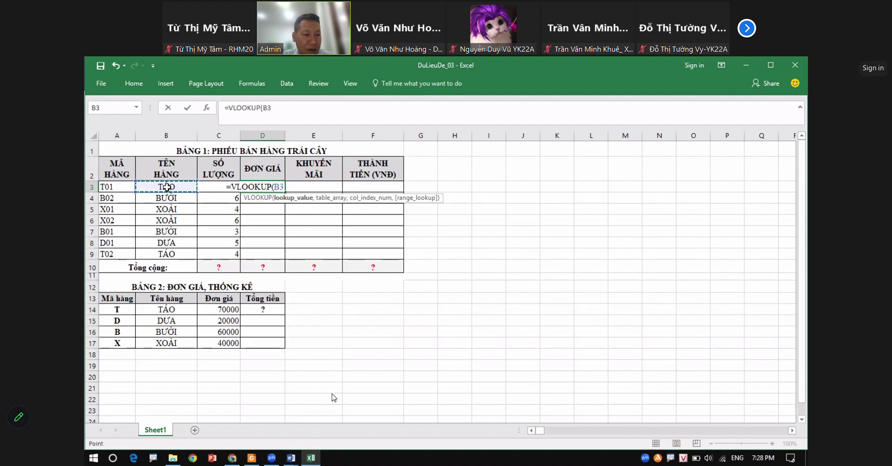
type(",")
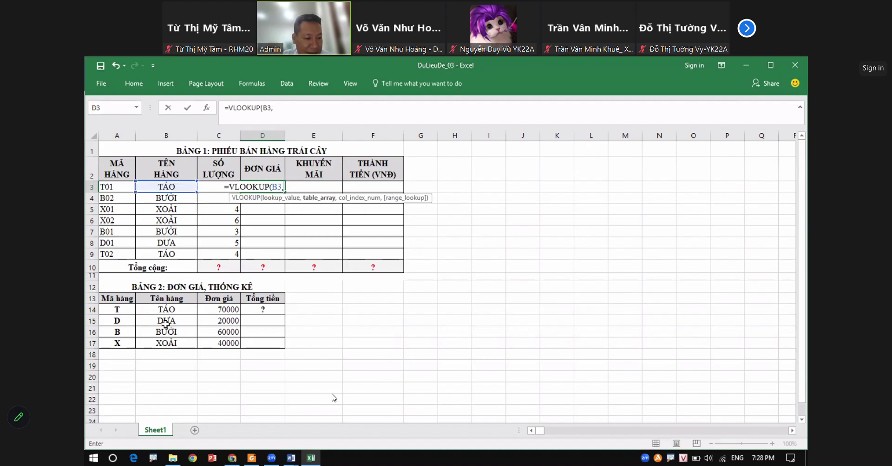
left_click_drag(121, 310, 255, 333)
left_click_drag(171, 299, 271, 339)
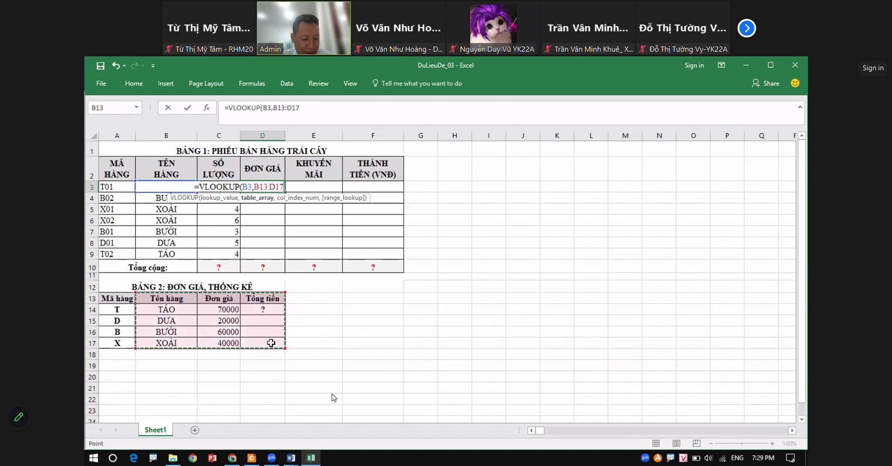
key("F4")
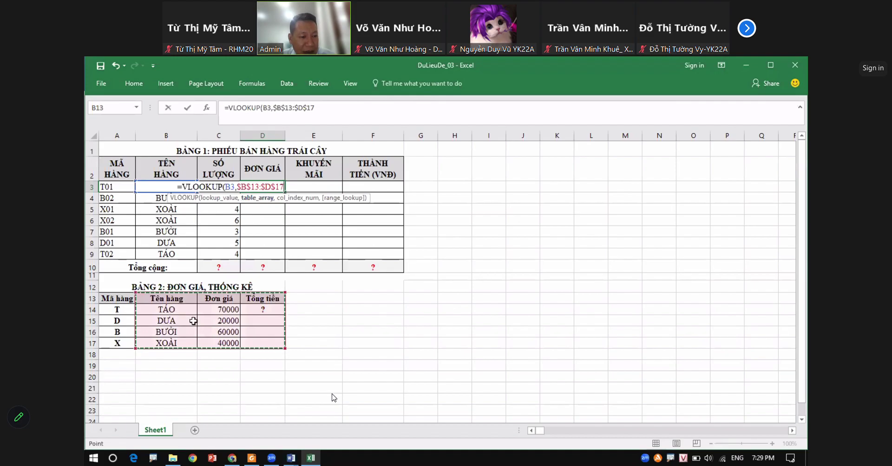
type(",")
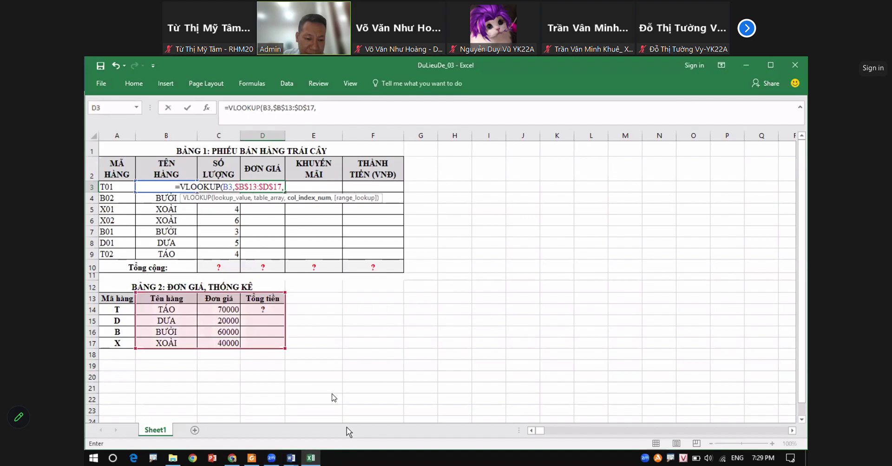
- Outline the Bảng 2 data in red with the screen annotation pen and cross out its Mã hàng column
key("alt+Tab")
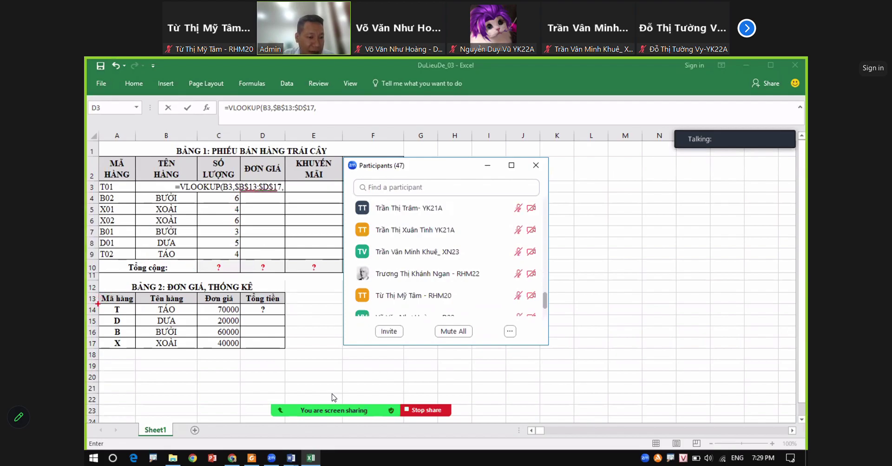
mouse_move(98, 304)
left_mouse_down()
mouse_move(254, 302)
mouse_move(243, 354)
mouse_move(128, 347)
mouse_move(100, 304)
left_mouse_up()
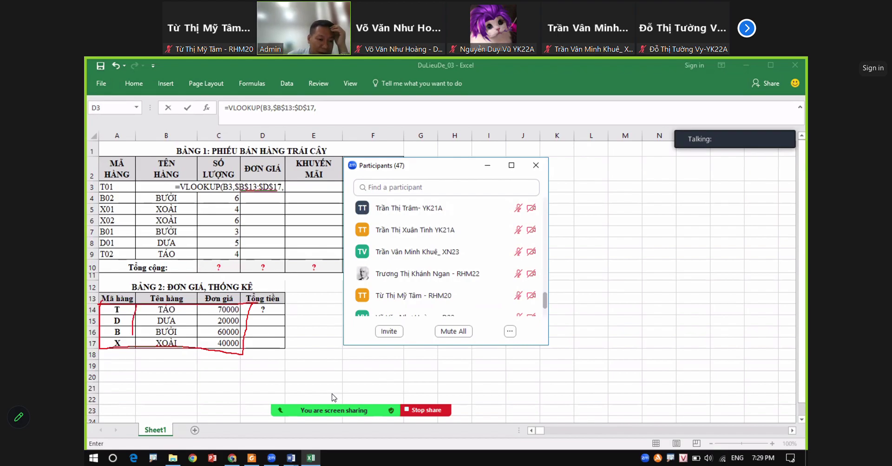
mouse_move(105, 307)
left_mouse_down()
mouse_move(126, 348)
mouse_move(119, 322)
mouse_move(110, 340)
left_mouse_up()
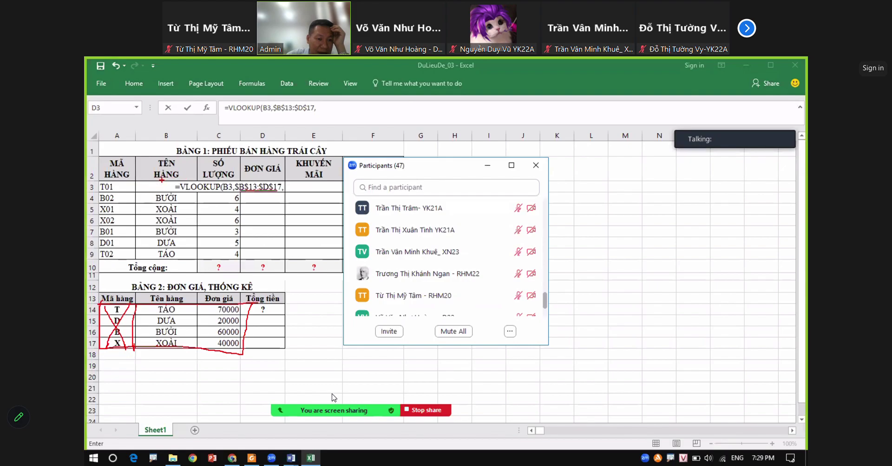
left_click_drag(158, 180, 148, 186)
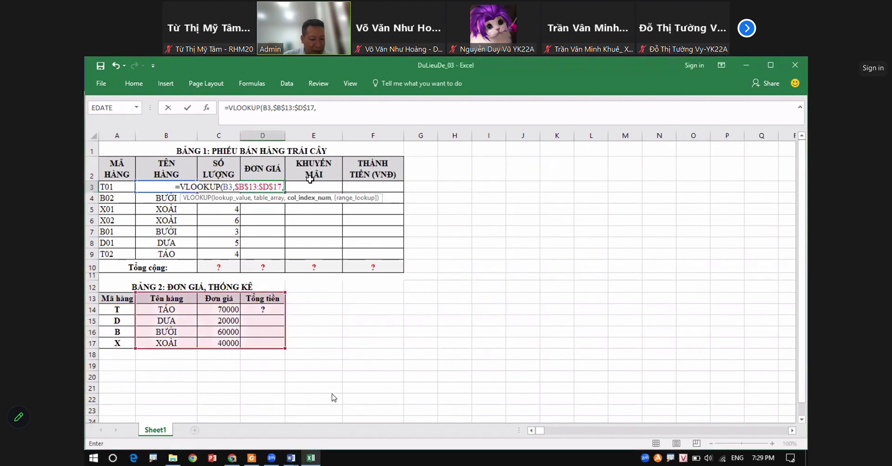
- Complete D3's VLOOKUP with column index 2 and match type 0, and reselect D3
type("2,")
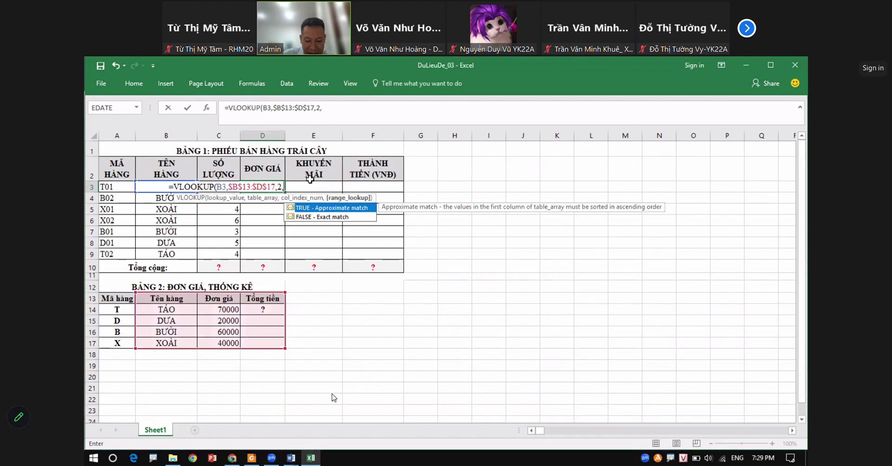
type("0)")
key("Return")
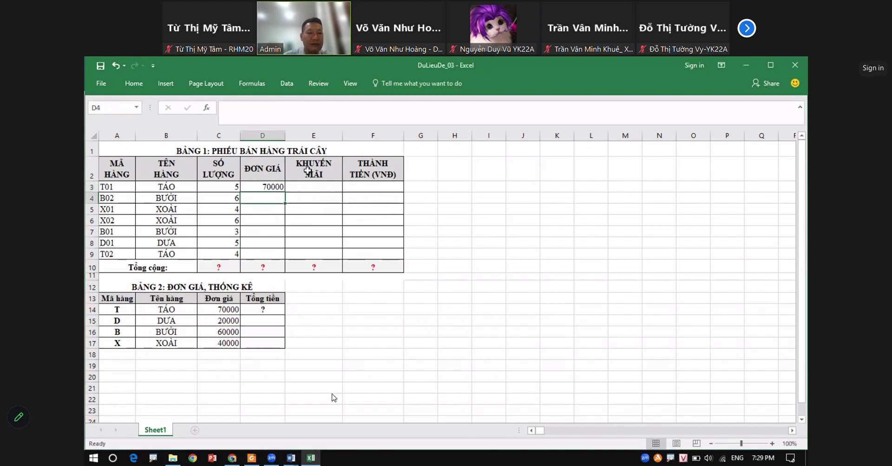
left_click(266, 187)
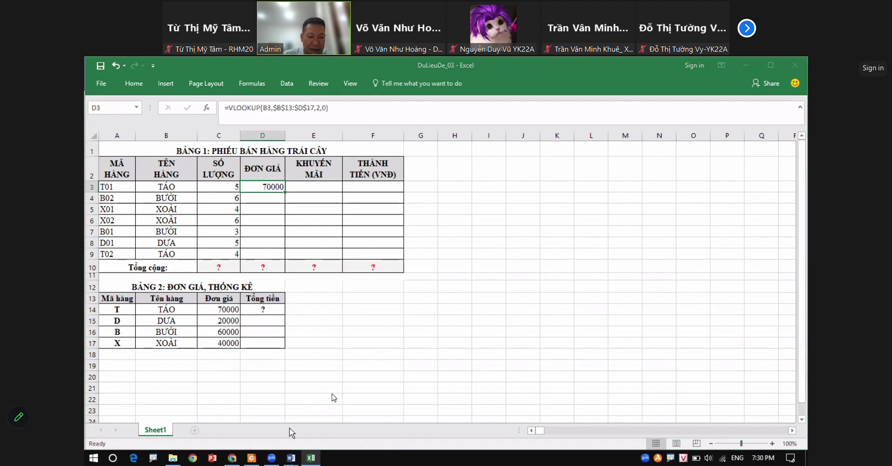
- Switch to the exam PDF in Foxit Reader, select the 10% discount condition in the Đơn giá requirement, and return to the Excel workbook
key("alt+Tab")
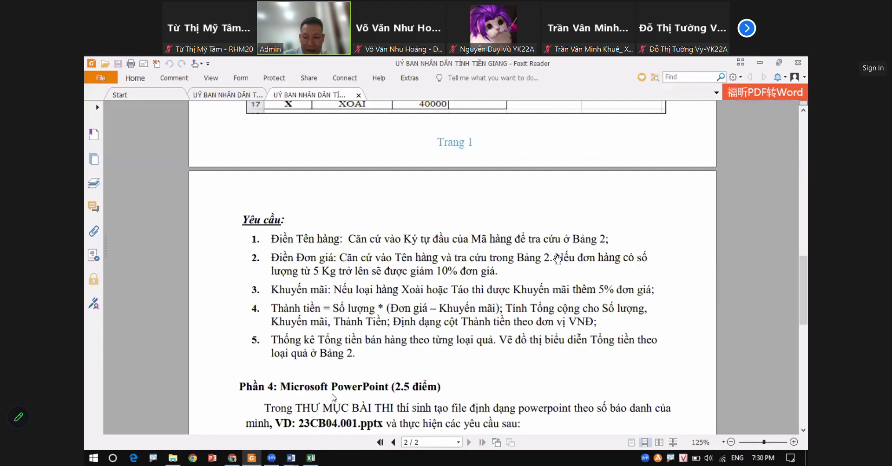
left_click_drag(555, 256, 567, 274)
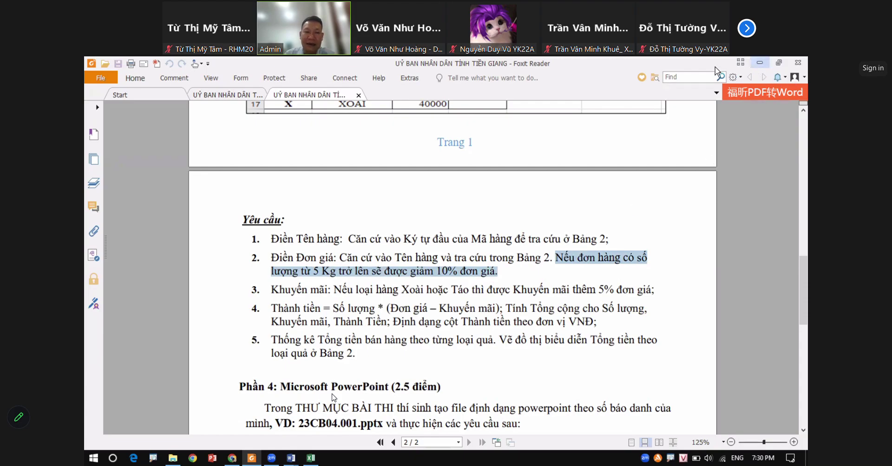
left_click(760, 64)
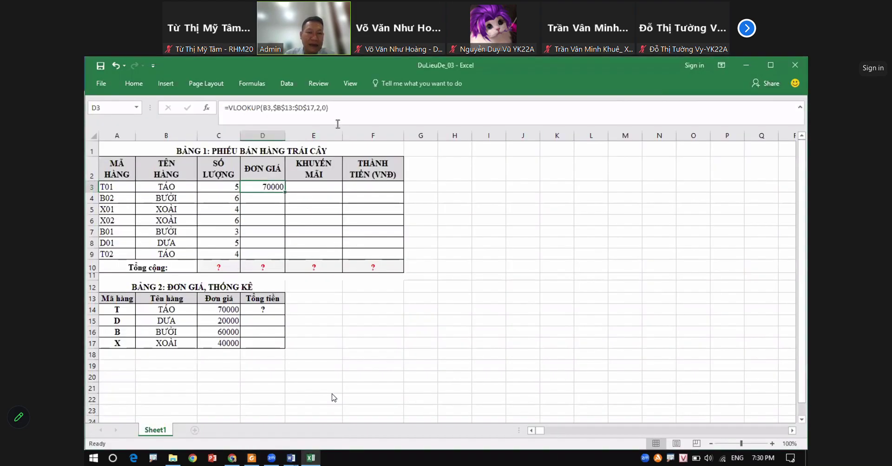
- Extend D3's VLOOKUP formula by multiplying it with an IF function that tests C3>=5
left_click(337, 109)
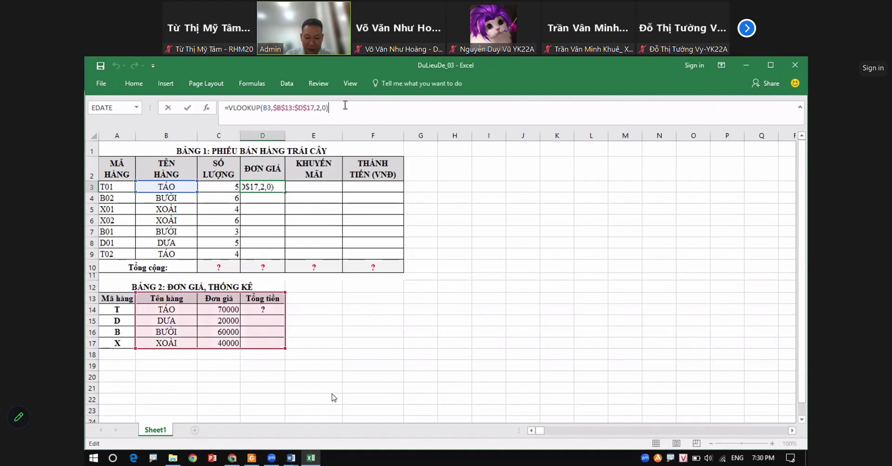
type("*")
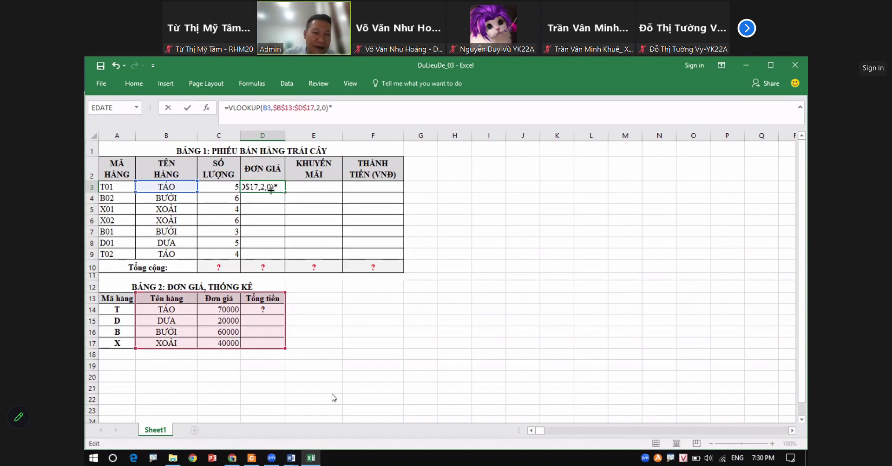
type("if(")
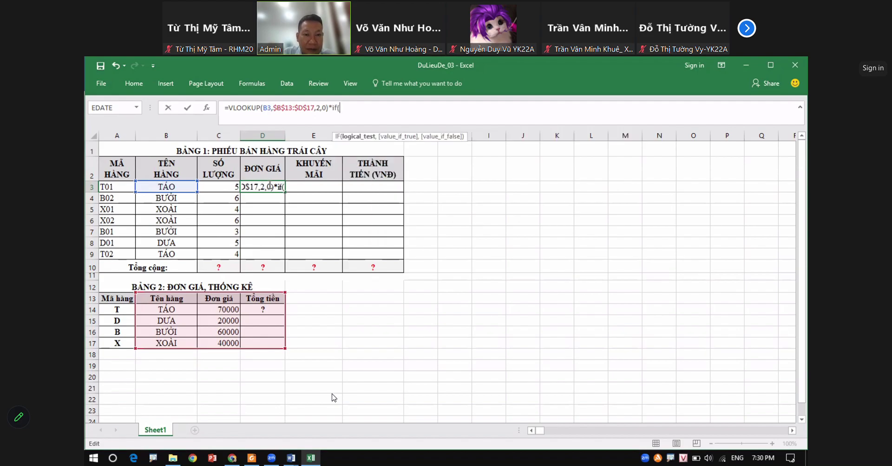
left_click(210, 186)
type("<")
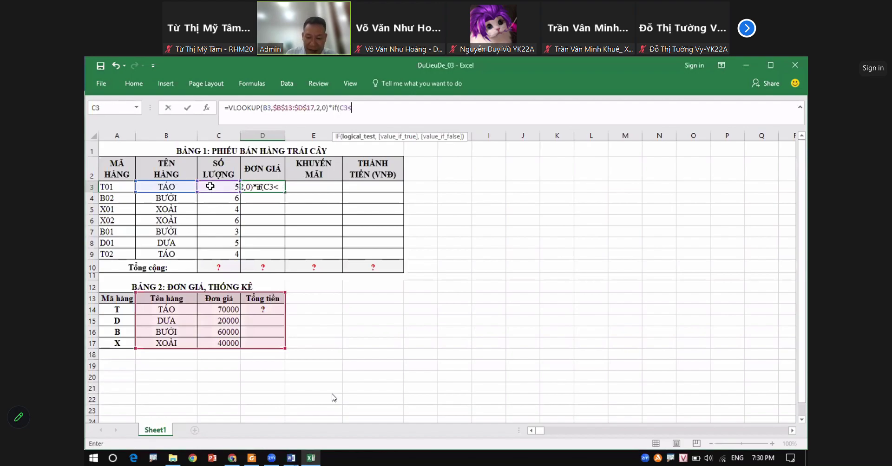
key("BackSpace")
type(">=5")
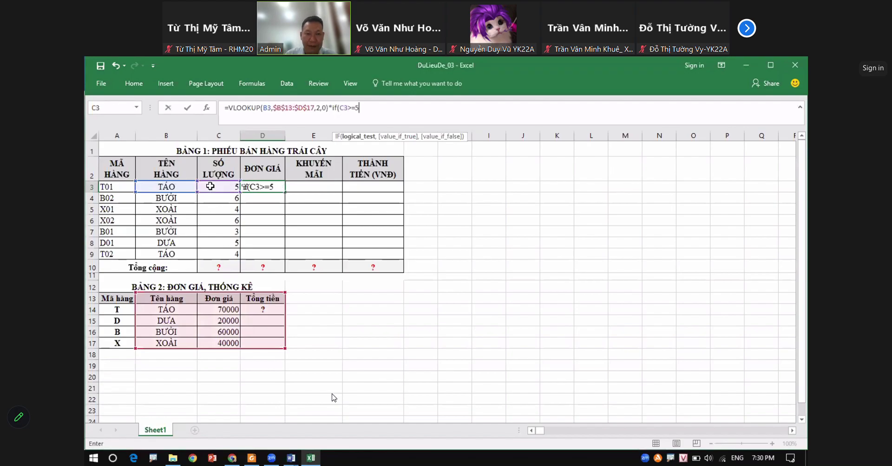
type(",")
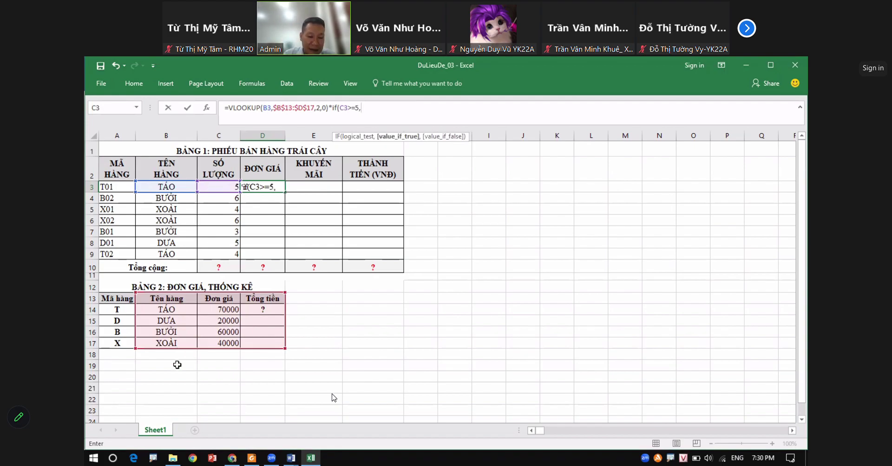
left_click(252, 458)
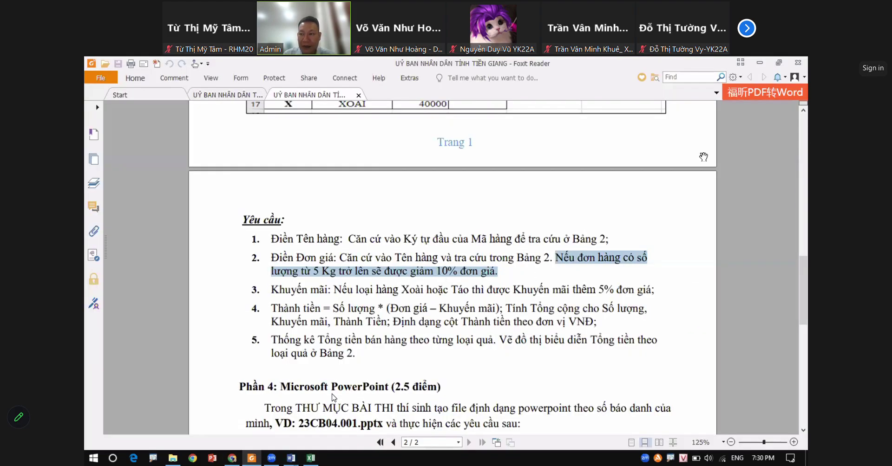
key("alt+Tab")
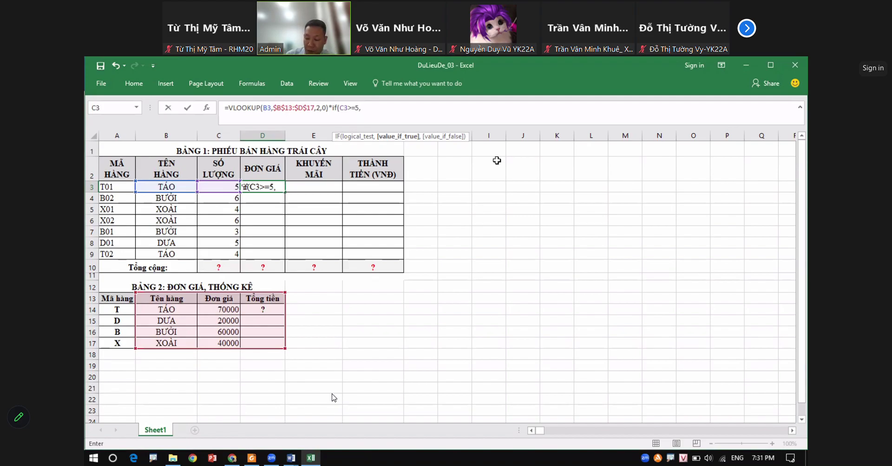
type("00%")
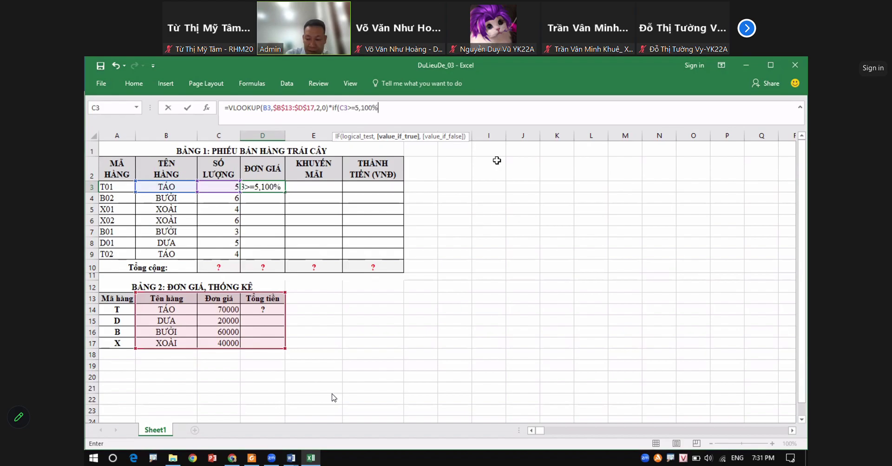
type("-10")
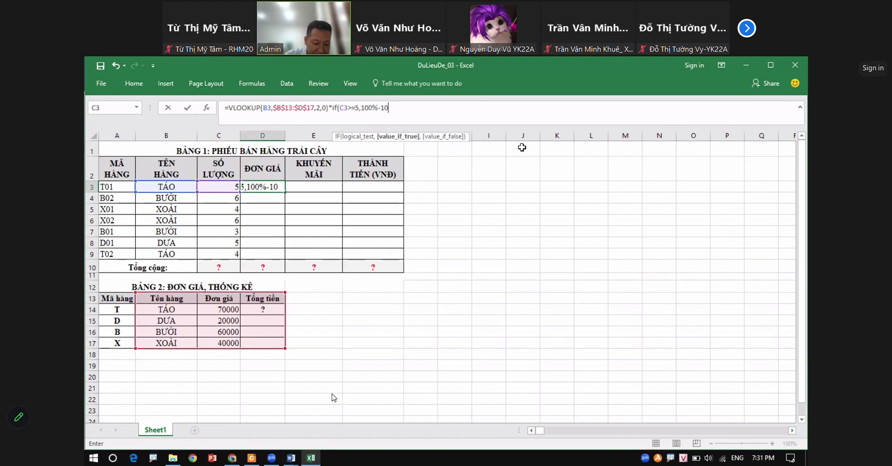
type("%")
key("BackSpace")
key("BackSpace")
key("BackSpace")
key("BackSpace")
key("BackSpace")
key("BackSpace")
key("BackSpace")
key("BackSpace")
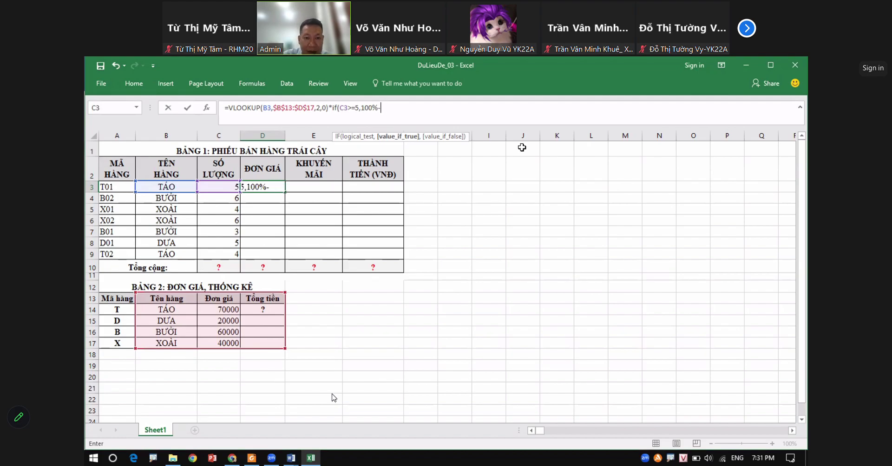
- Give the IF in D3's formula 90% as the true value and 1 as the false value
type("90%")
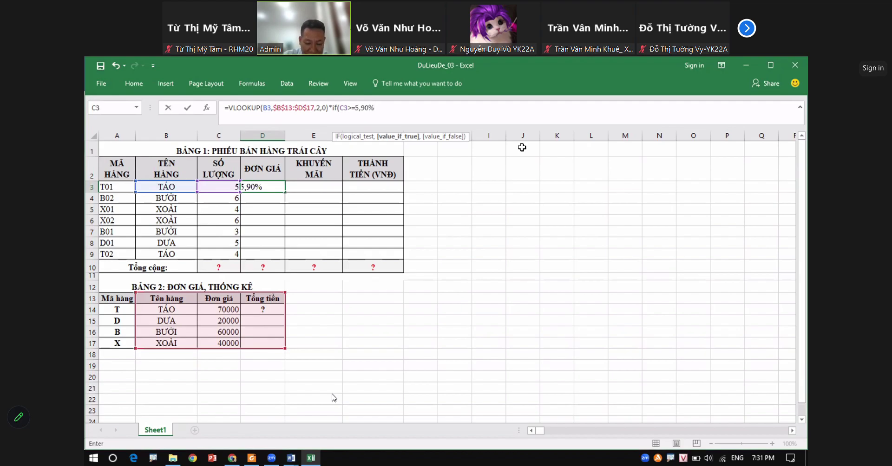
type(",1")
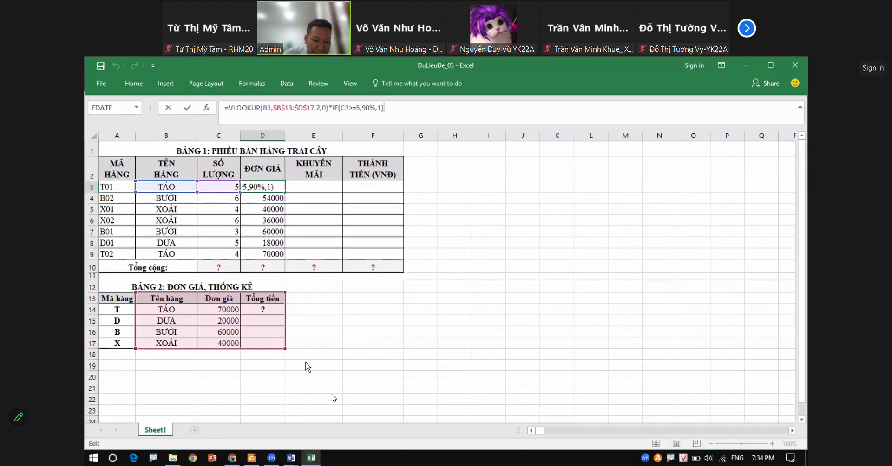
- Switch to the exam PDF in Foxit Reader, read the Thành tiền requirement, and select the Tổng tiền statistics sentence in item 5
key("alt+Tab")
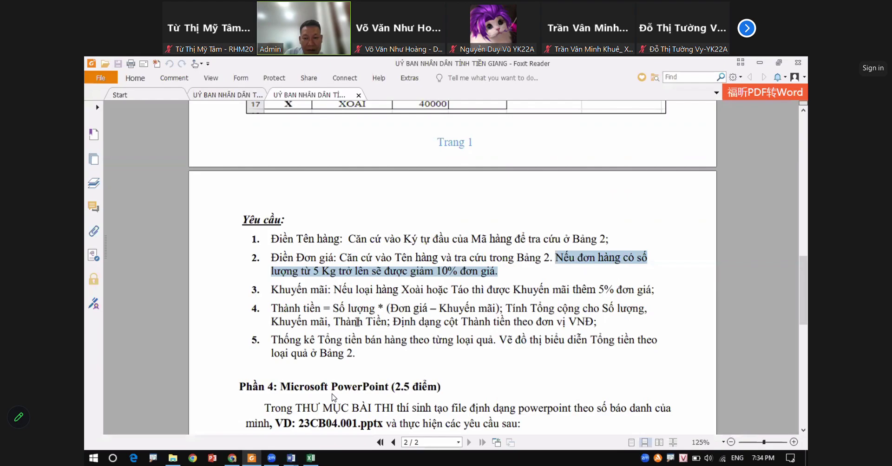
left_click_drag(270, 308, 596, 322)
left_click(432, 310)
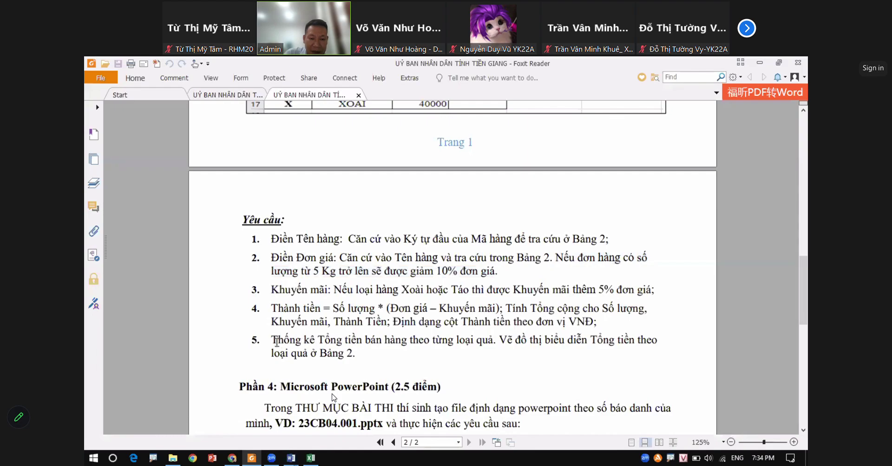
left_click_drag(277, 342, 494, 341)
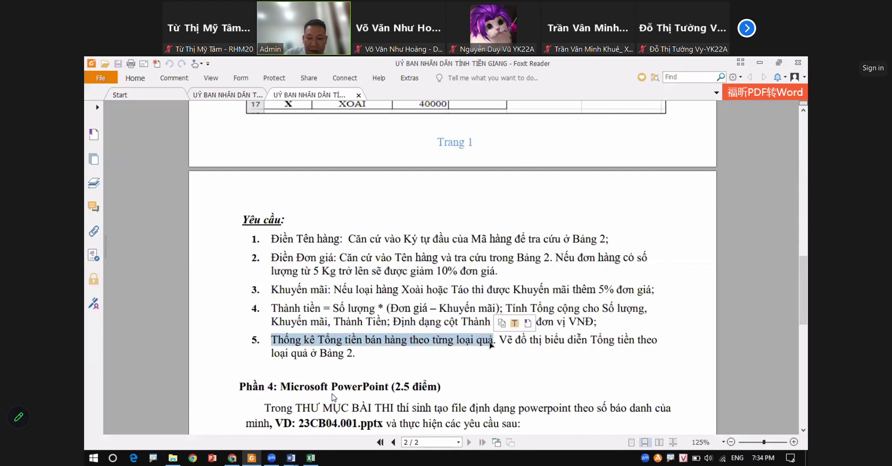
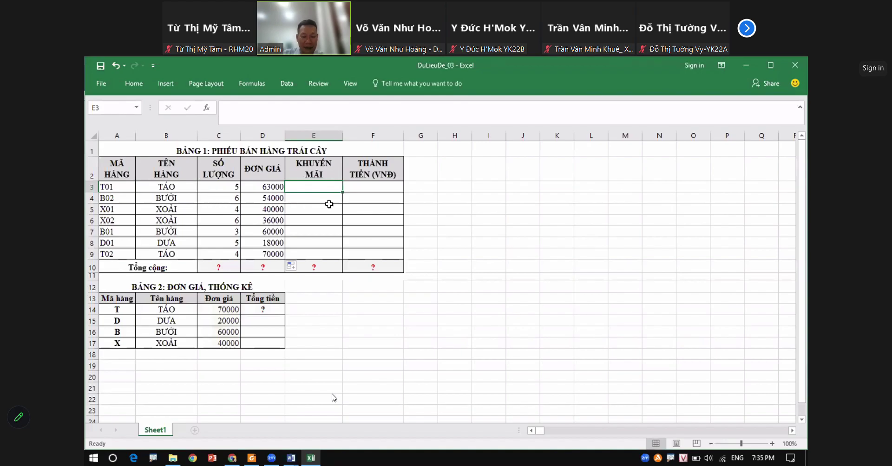
- Start an IF formula in the Khuyến mãi cell E3 with the condition B3="Xoài"
type("=if(")
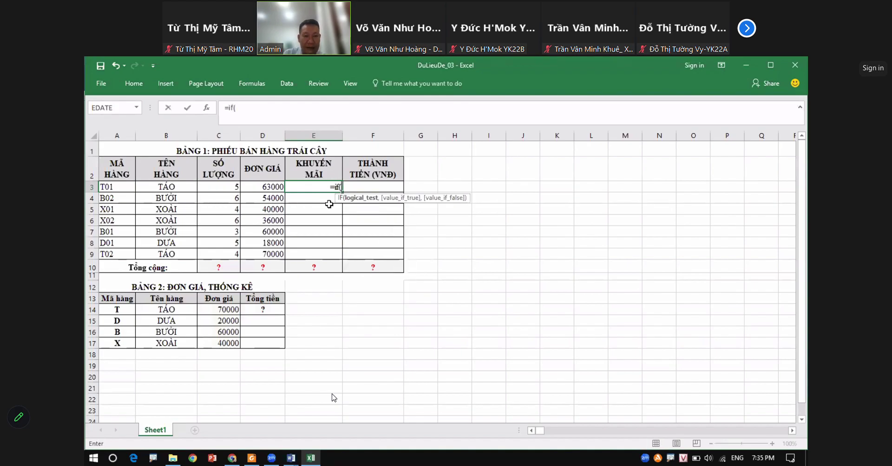
left_click(167, 187)
type("=")
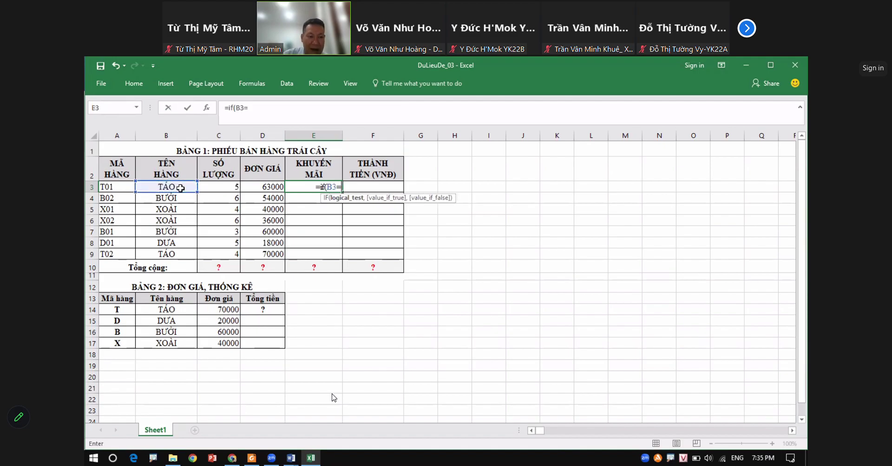
type("\"Xoài")
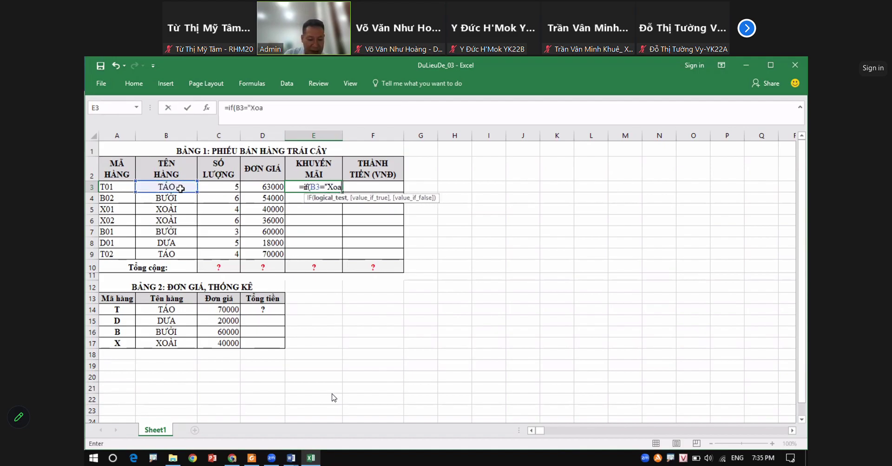
type("\",")
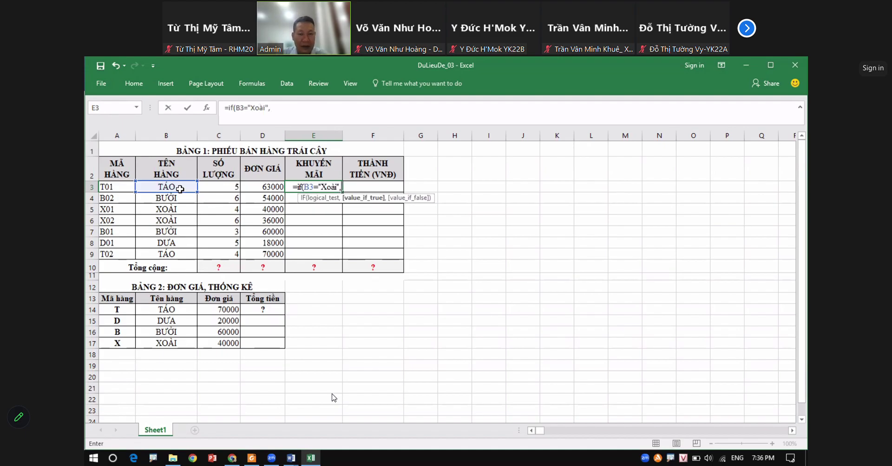
- Switch to the exam PDF, select the word Xoài in the Khuyến mãi requirement, and return to the Excel workbook
left_click(248, 461)
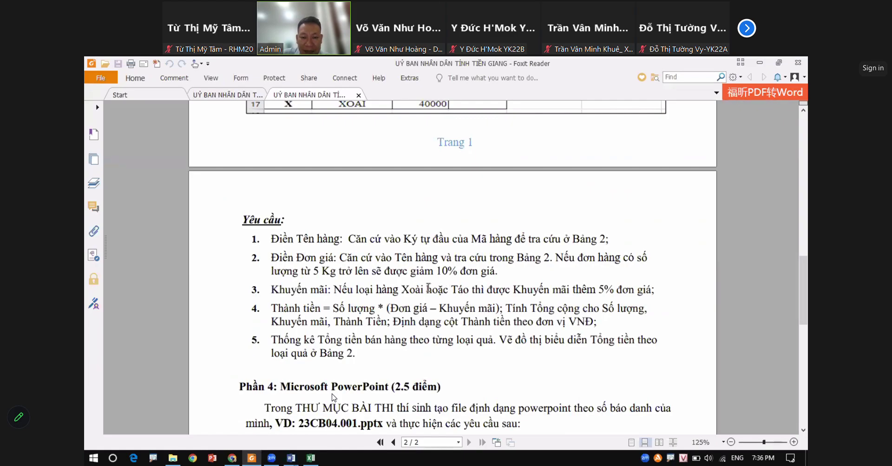
left_click_drag(425, 291, 393, 289)
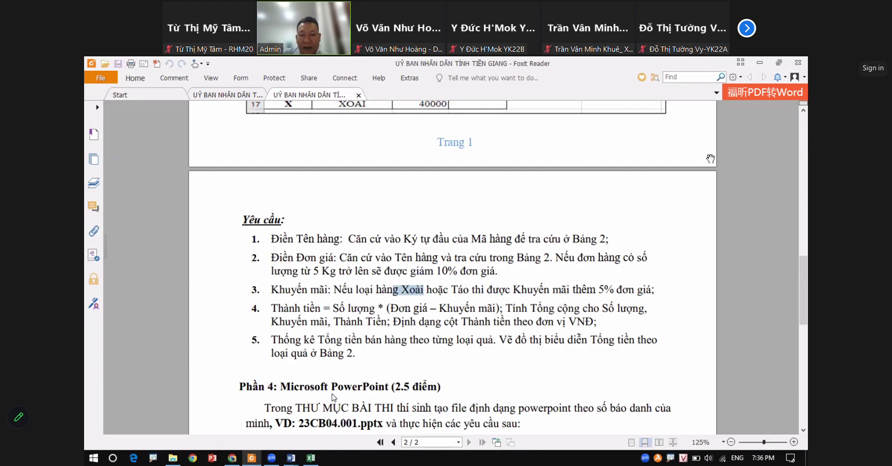
key("alt+Tab")
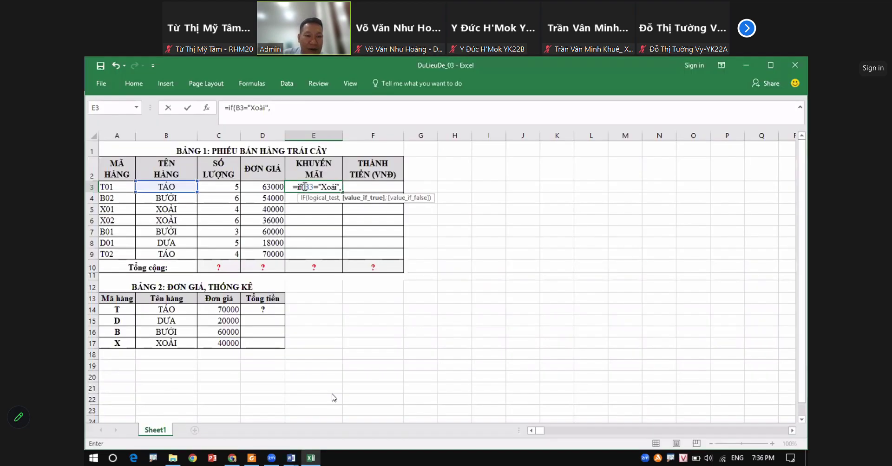
type(",or(")
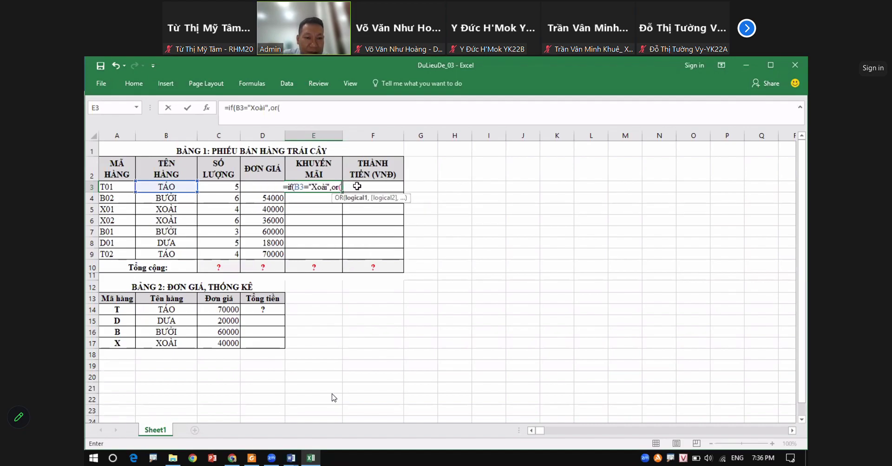
key("BackSpace")
key("BackSpace")
key("BackSpace")
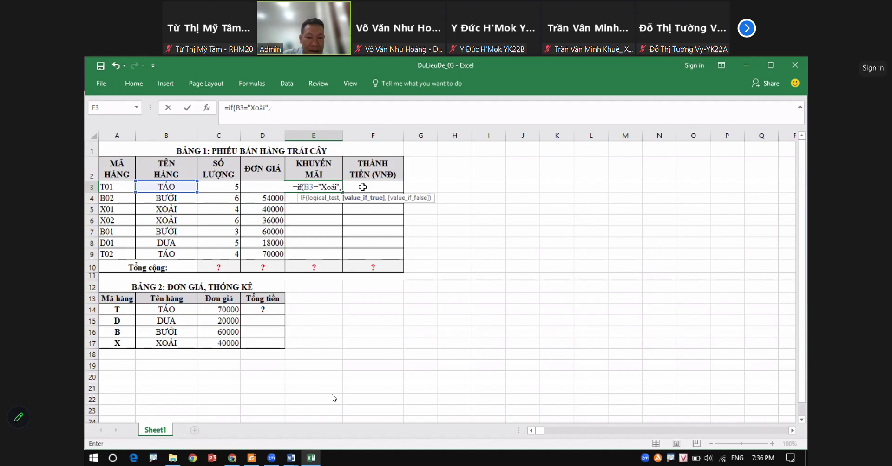
- Wrap the condition of E3's IF formula in OR, adding B3="Táo" as the second test alongside B3="Xoài"
left_click(305, 186)
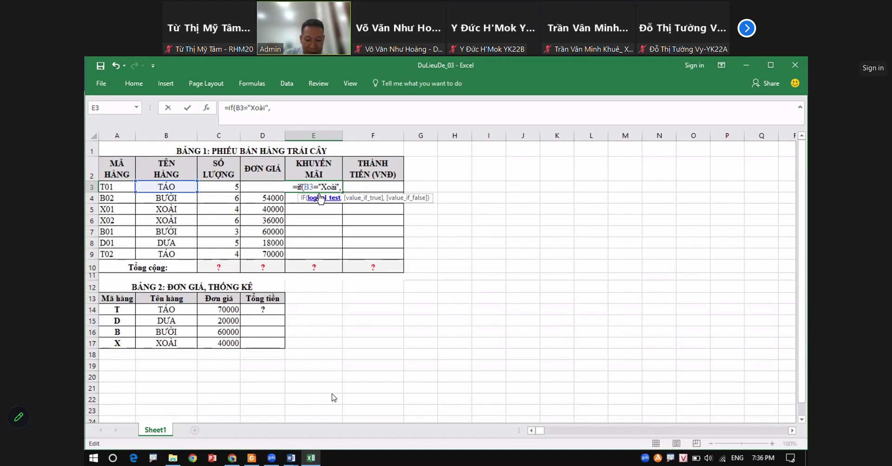
type("or(")
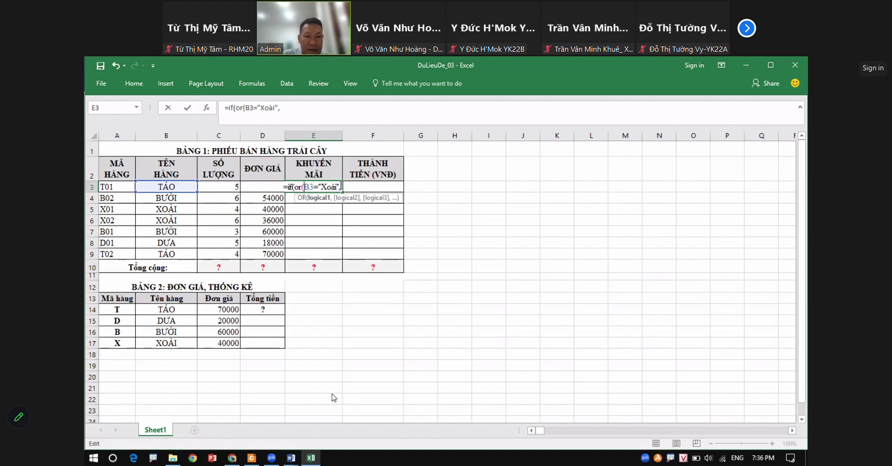
key("End")
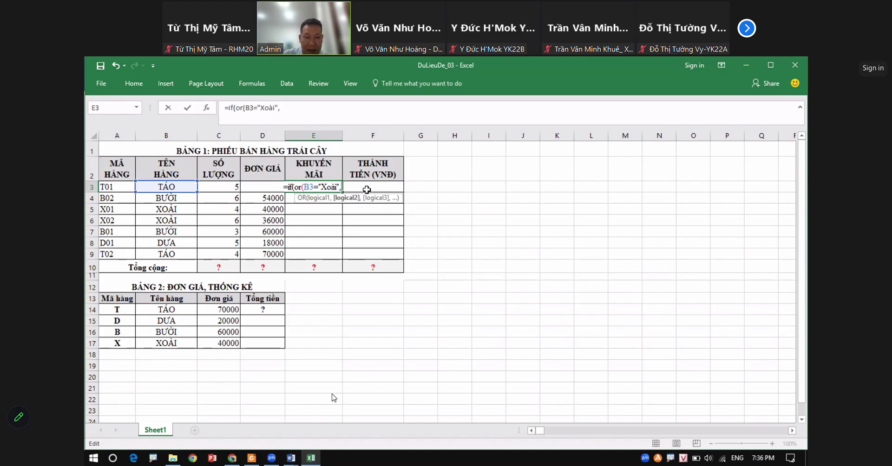
left_click(188, 186)
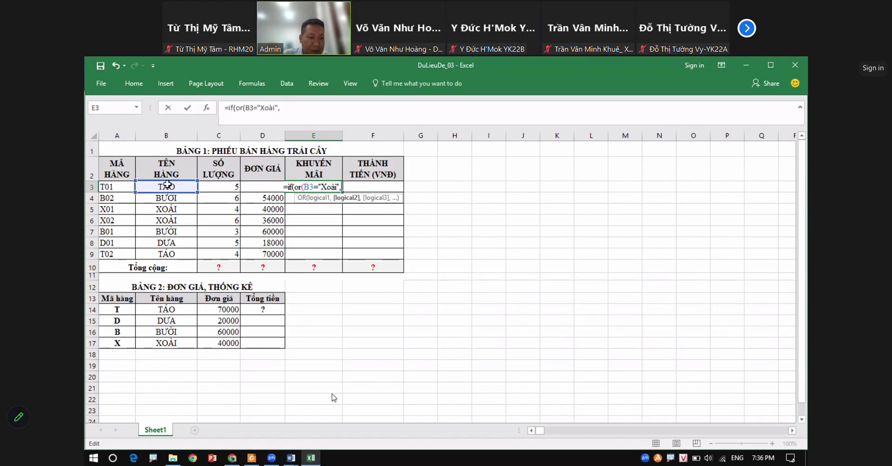
type("=\"Táo")
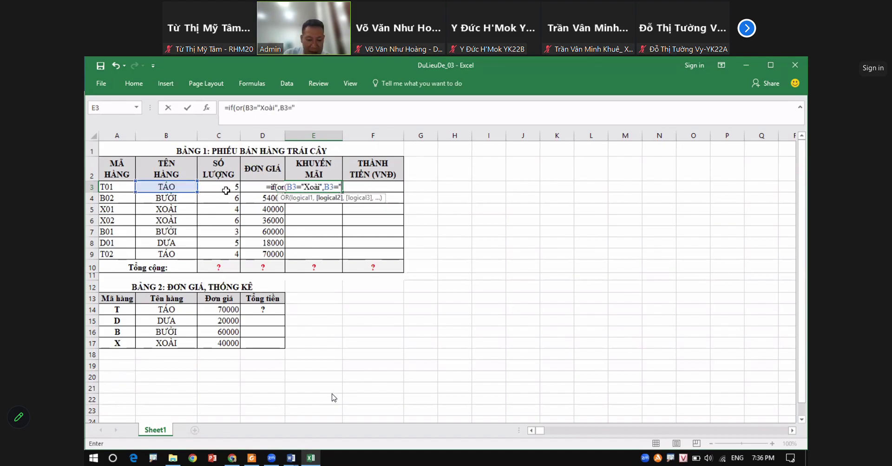
type("\"")
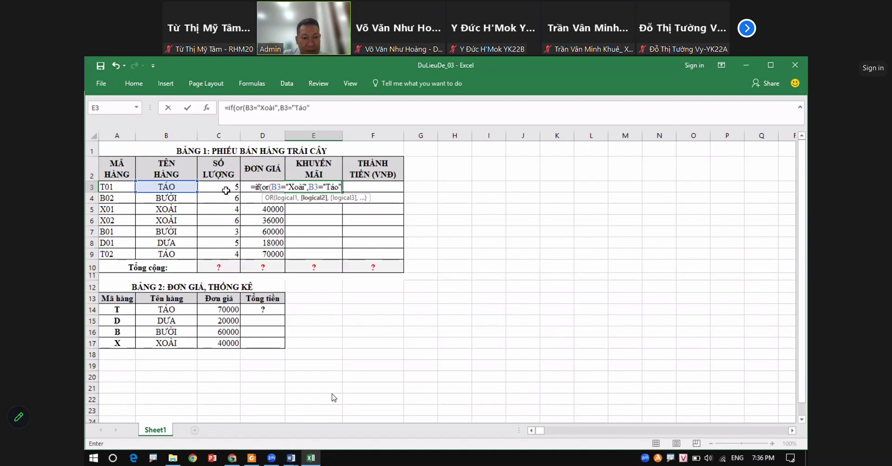
type(")")
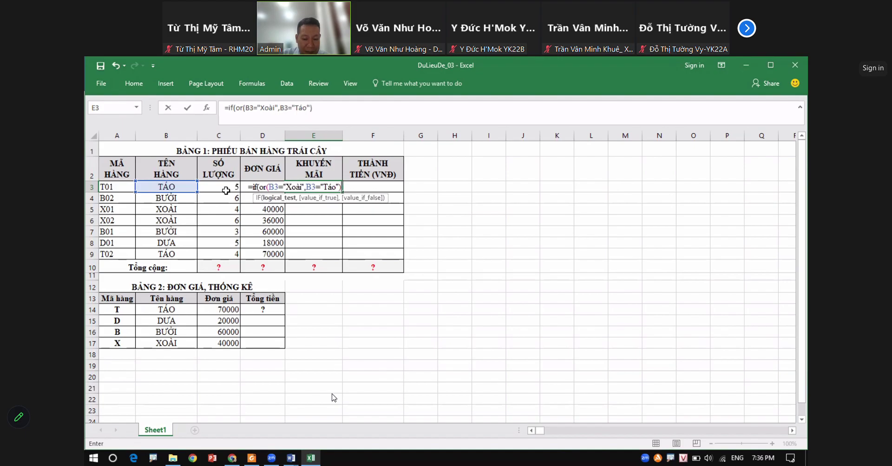
- Give E3's IF formula 5%*D3 as the true value and 0 as the false value, and commit it with the closing parenthesis correction
type(",")
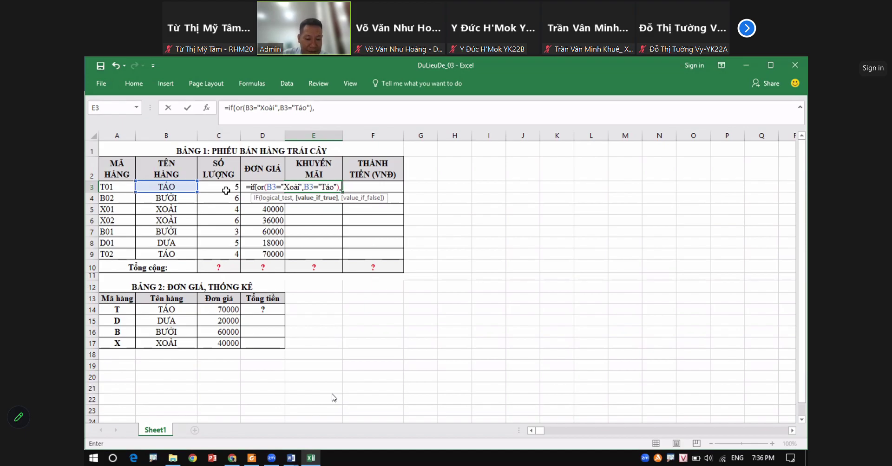
type("5%")
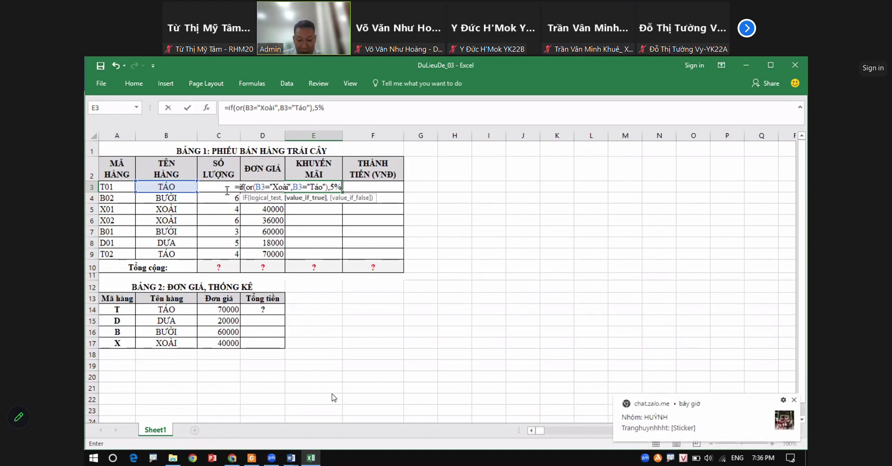
type("*")
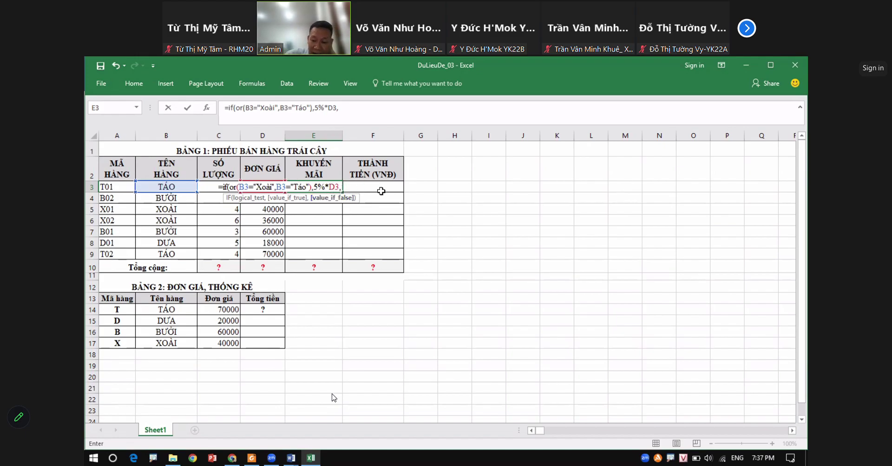
type("0")
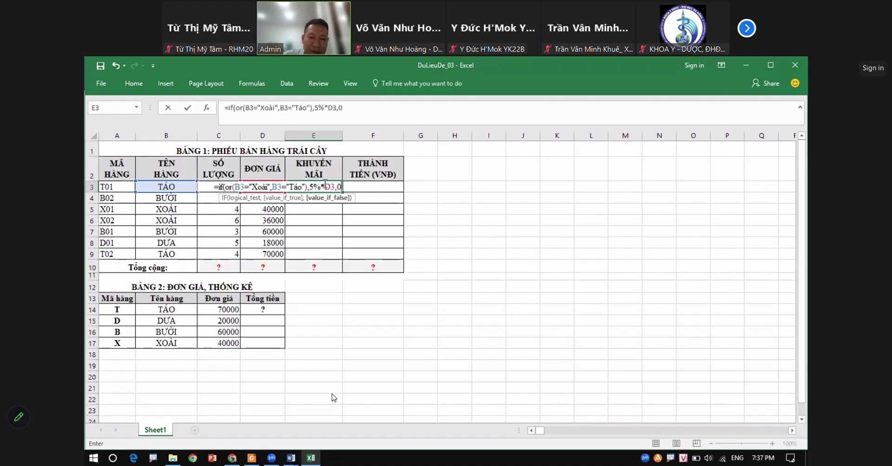
left_click(341, 186)
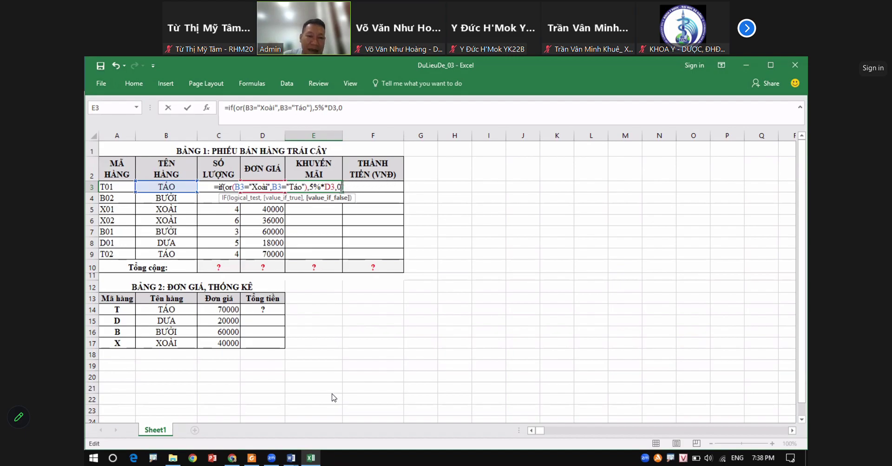
key("Left")
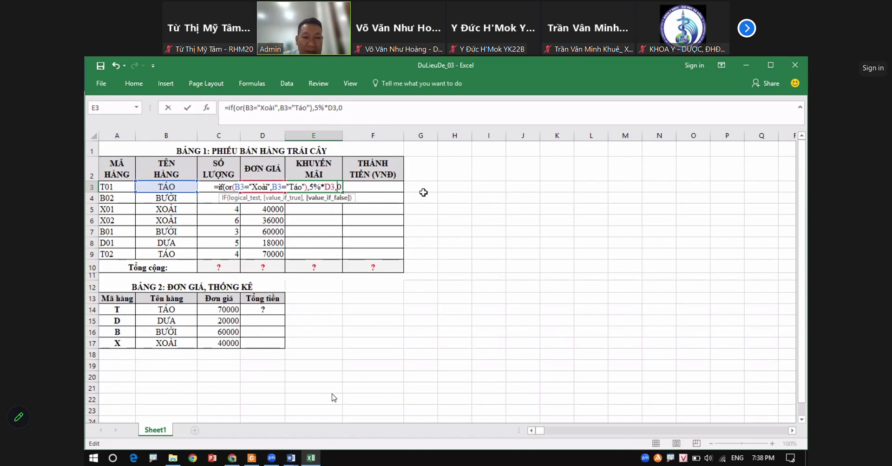
key("Return")
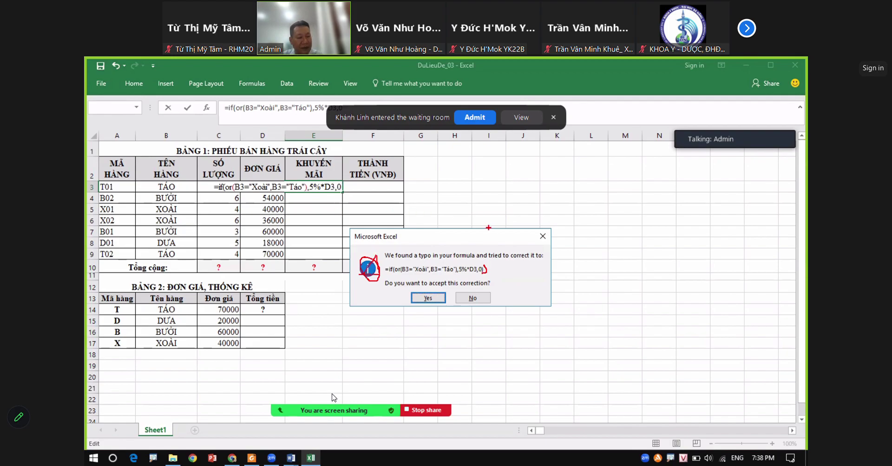
left_click(427, 298)
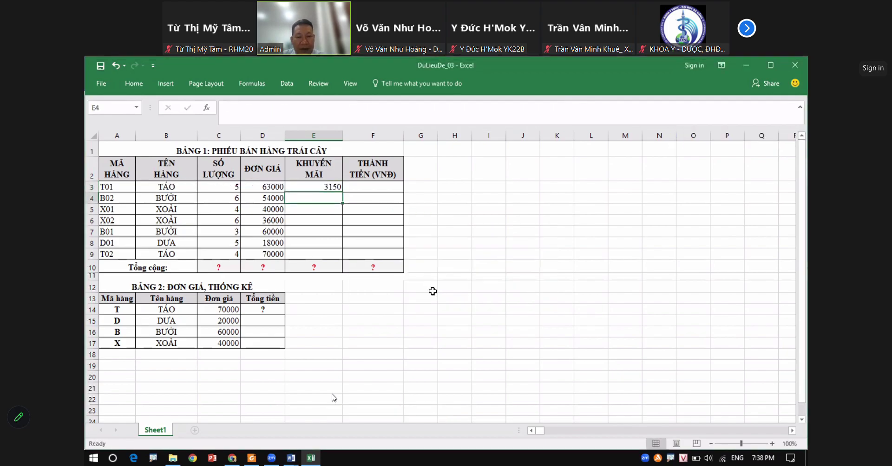
- Fill the Khuyến mãi formula from E3 down to E9 and check the copied formula in E4
left_click(328, 187)
left_click_drag(343, 192, 348, 254)
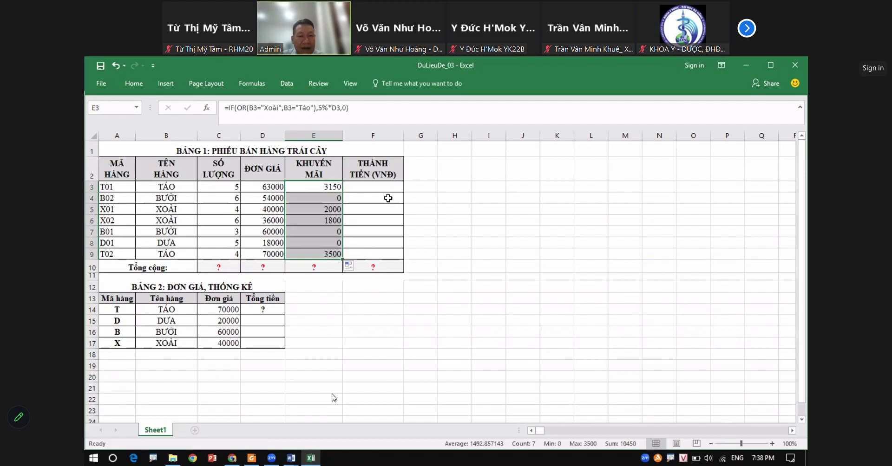
left_click(332, 200)
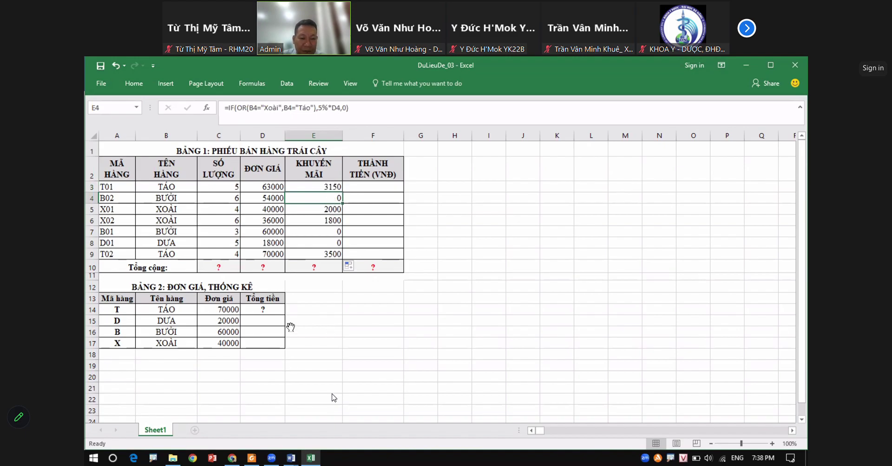
- Check the Thành tiền requirement in the exam PDF, return to the Excel workbook, and start a formula in F3
key("alt+Tab")
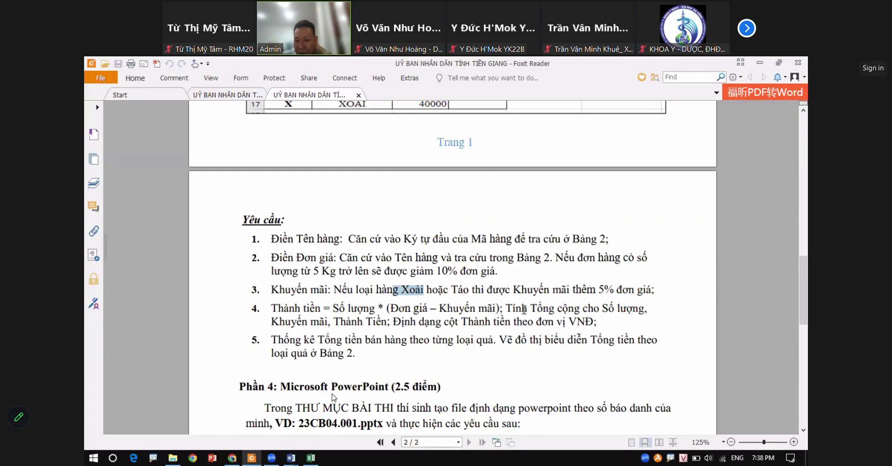
left_click(759, 62)
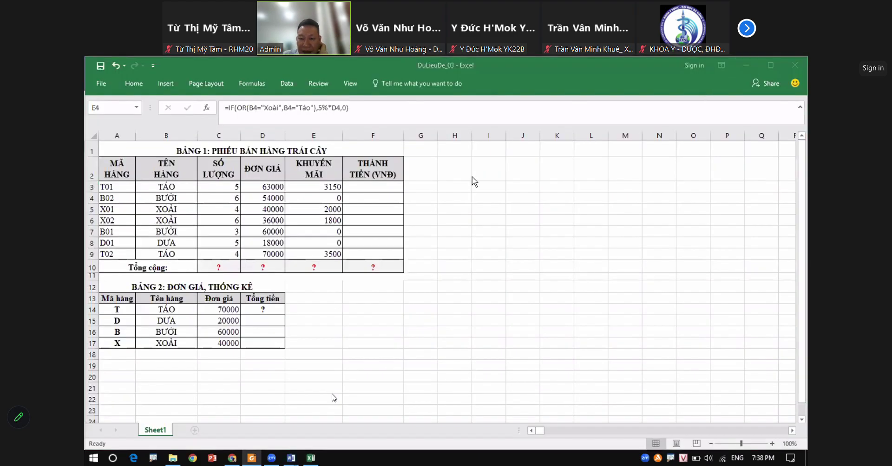
left_click(372, 185)
type("=")
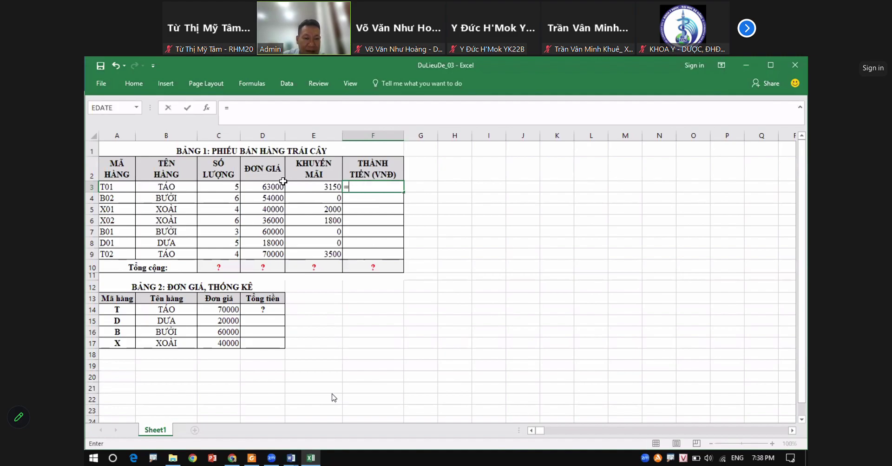
left_click(222, 185)
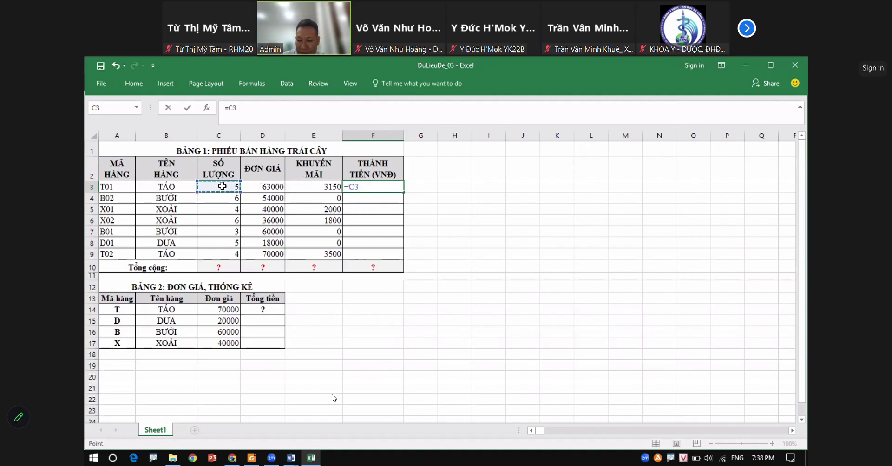
type("-")
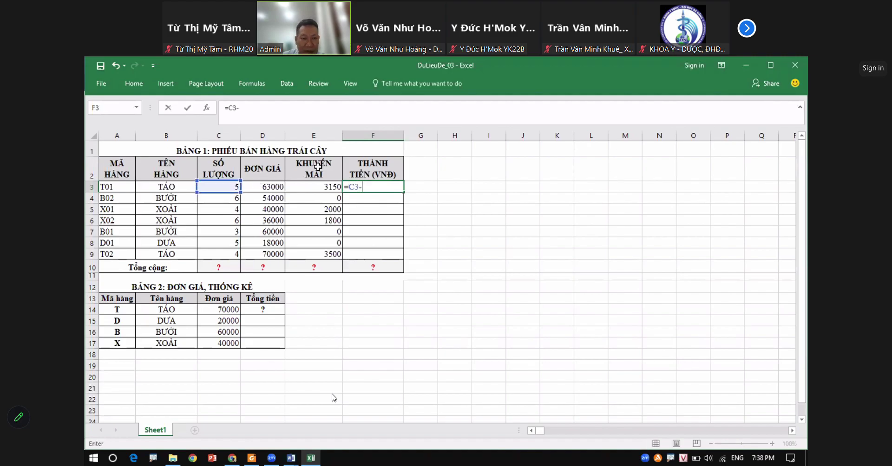
left_click(310, 186)
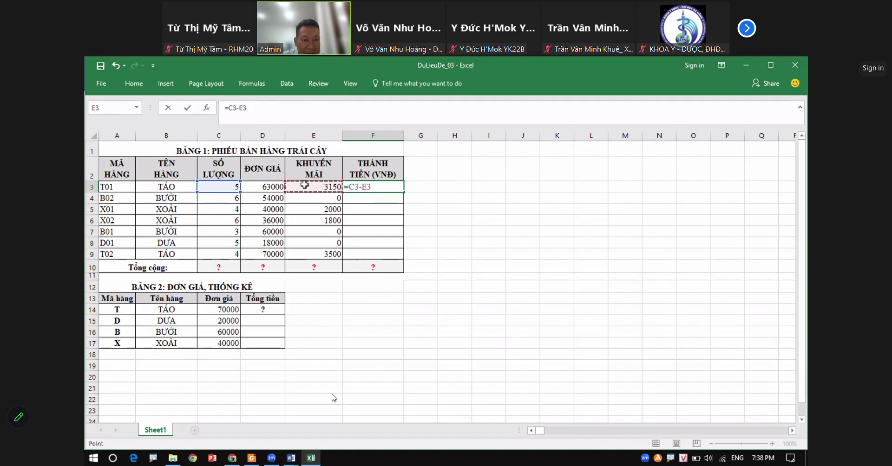
left_click(269, 186)
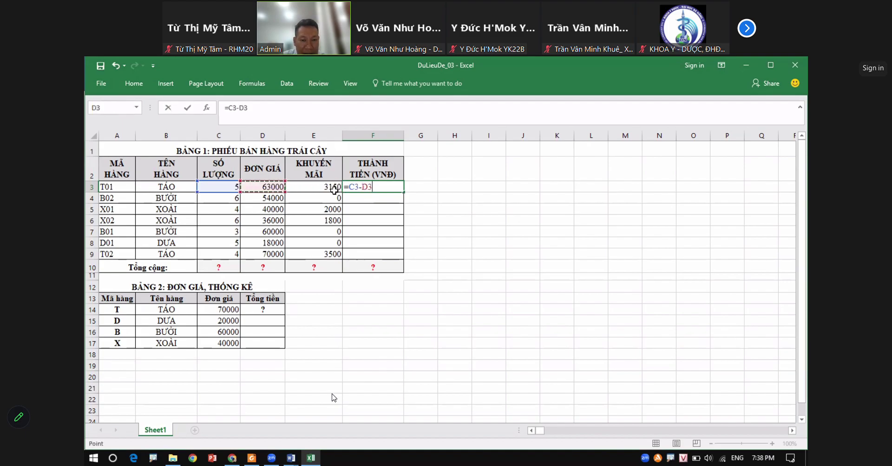
left_click_drag(348, 186, 382, 186)
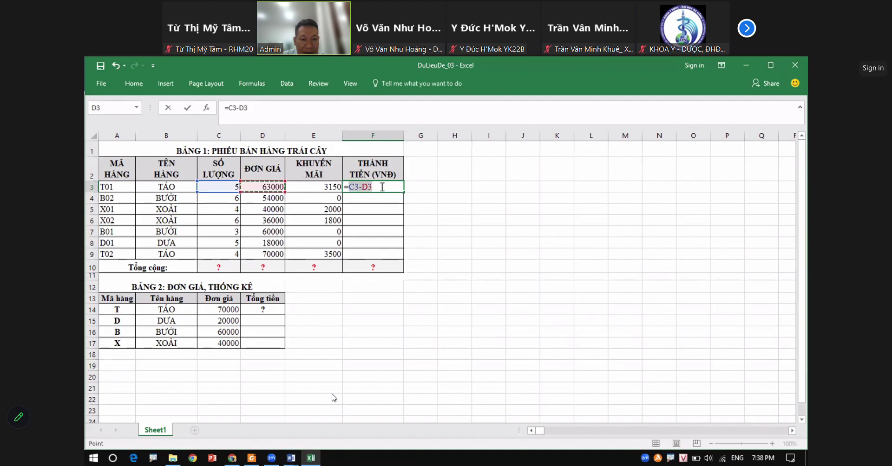
- Build the Thành tiền formula in F3 as =D3-E3*C3 from the unit price, promotion and quantity cells
left_click(272, 186)
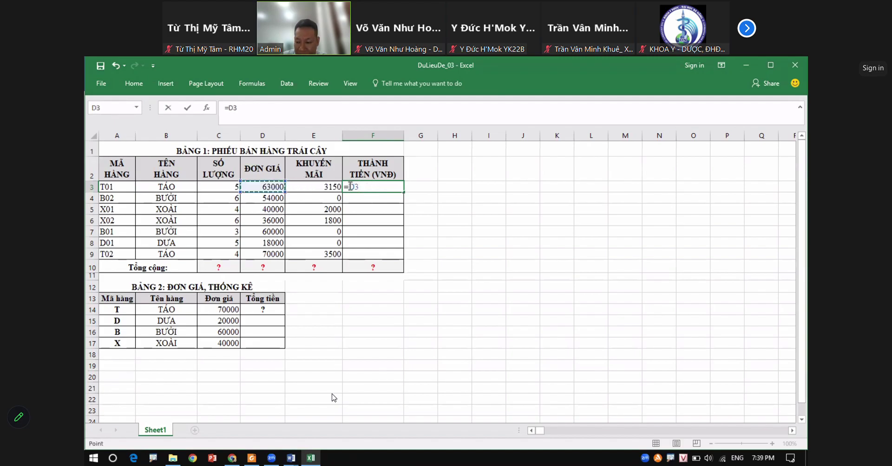
type("-")
left_click(302, 184)
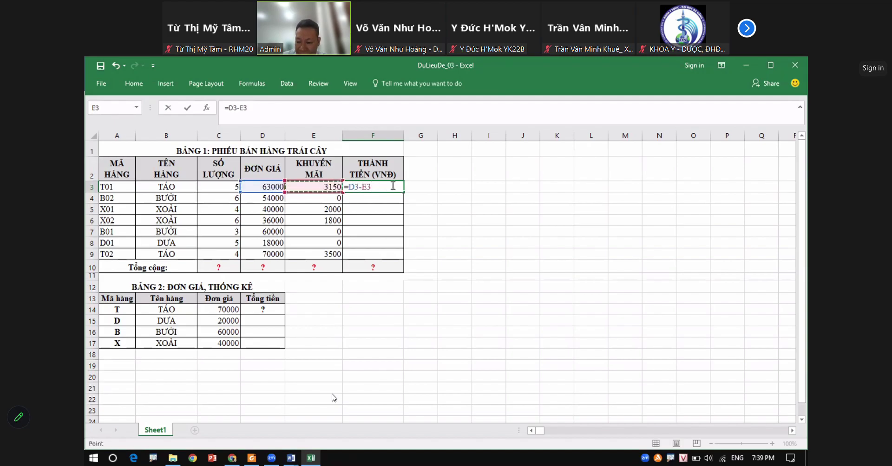
type("*")
left_click(218, 186)
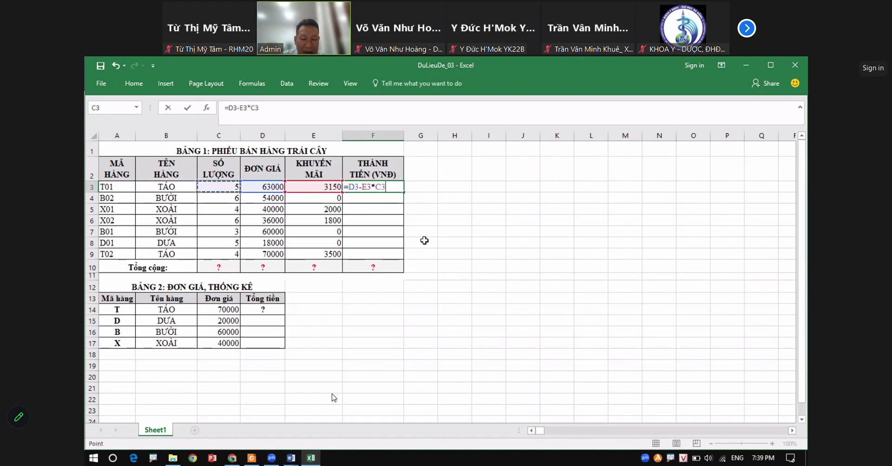
- Check the Thành tiền expression in the exam PDF, return to Excel, and commit F3's formula with D3-E3 enclosed in parentheses
left_click(251, 458)
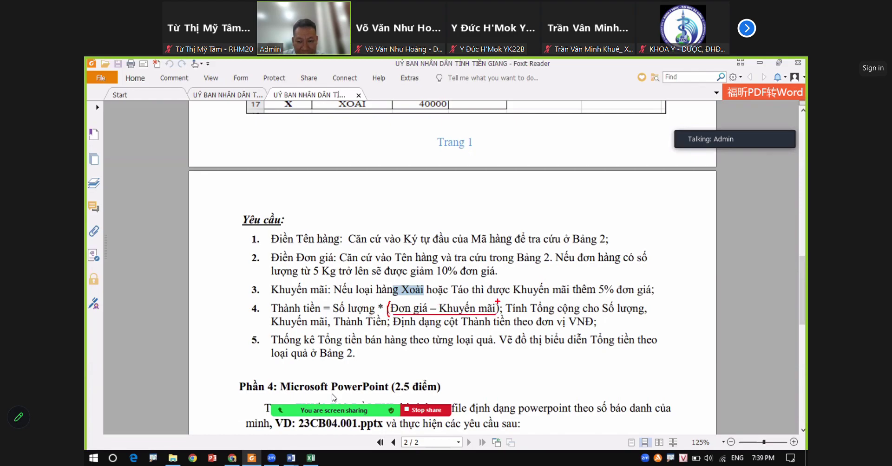
key("alt+Tab")
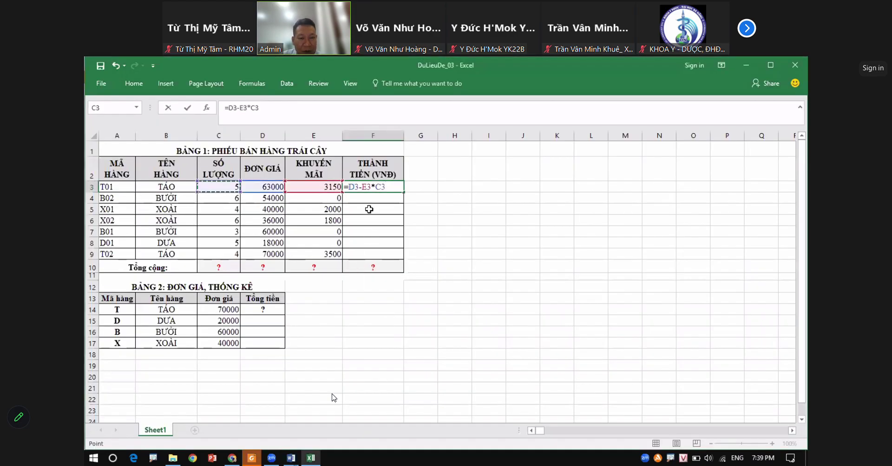
left_click(350, 187)
type("(")
key("Right")
key("Right")
key("Right")
key("Right")
key("Right")
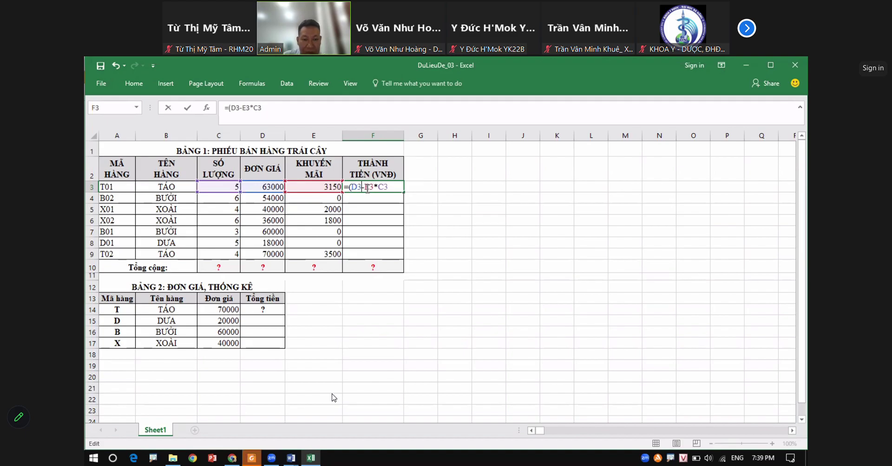
type(")")
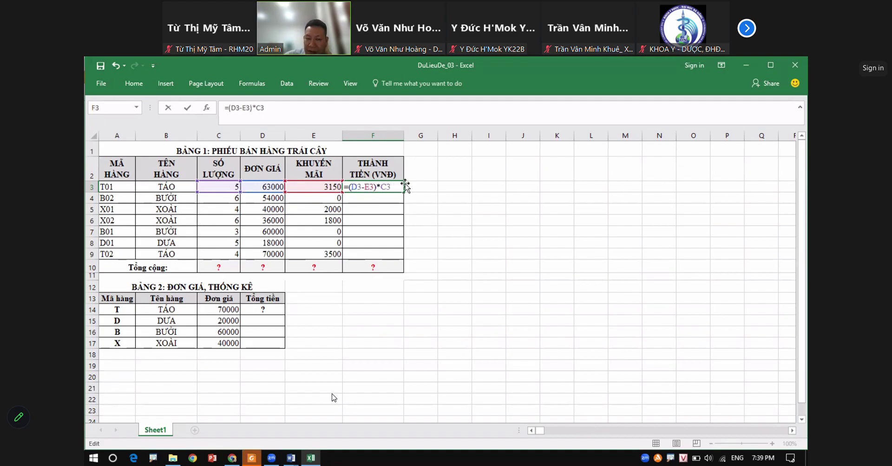
key("Return")
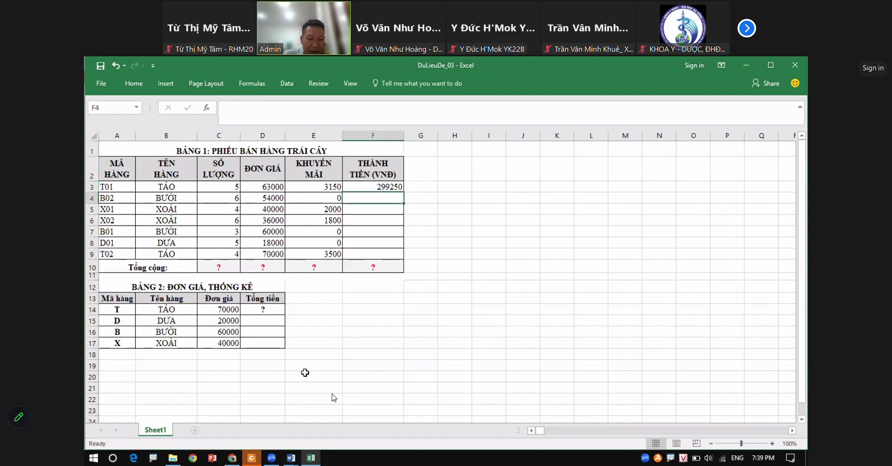
- Switch to the exam PDF and read the totals, VNĐ format and statistics requirements, down to the PowerPoint section
left_click(251, 459)
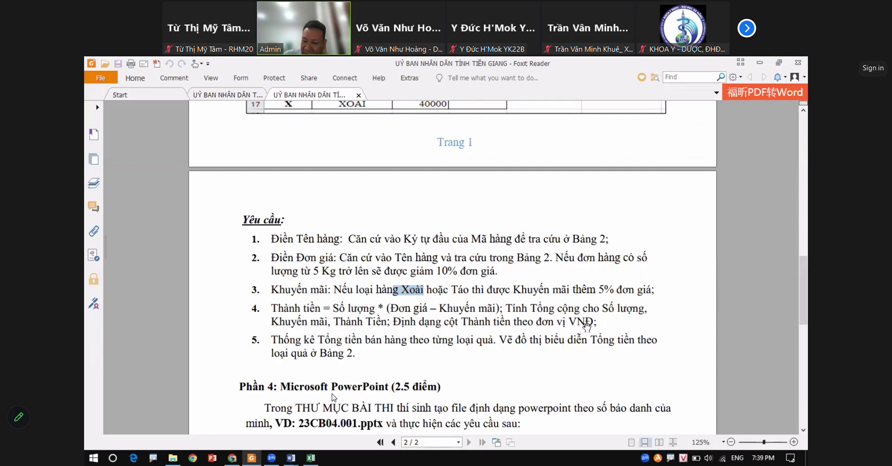
scroll(431, 267, "down", 4)
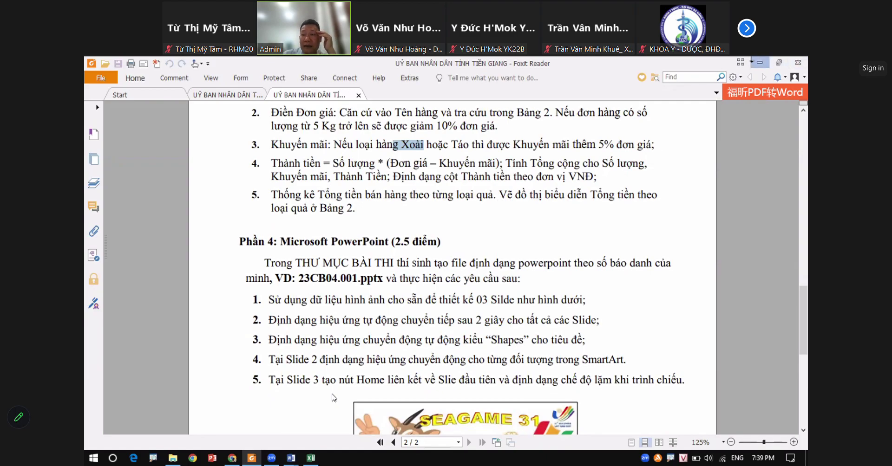
- Return to the Excel workbook and fill F3's Thành tiền formula down through F9
left_click(759, 62)
left_click(391, 188)
left_click_drag(402, 193, 408, 259)
- Start a SUMIF formula in D14, the Tổng tiền cell for TÁO, and point out its range, criteria and sum_range arguments
left_click(263, 310)
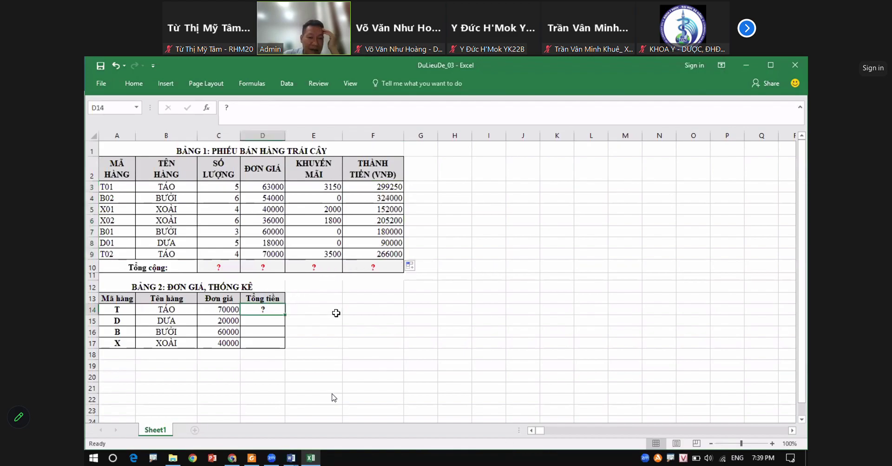
type("=sum(")
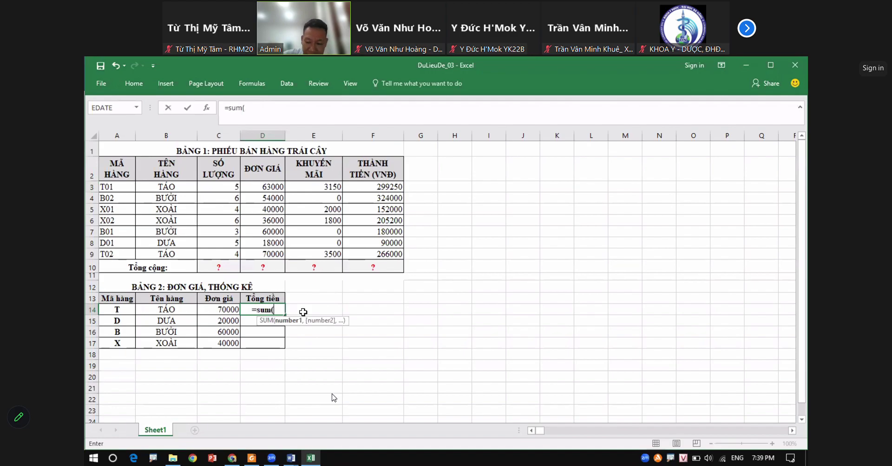
key("BackSpace")
type("if")
double_click(277, 321)
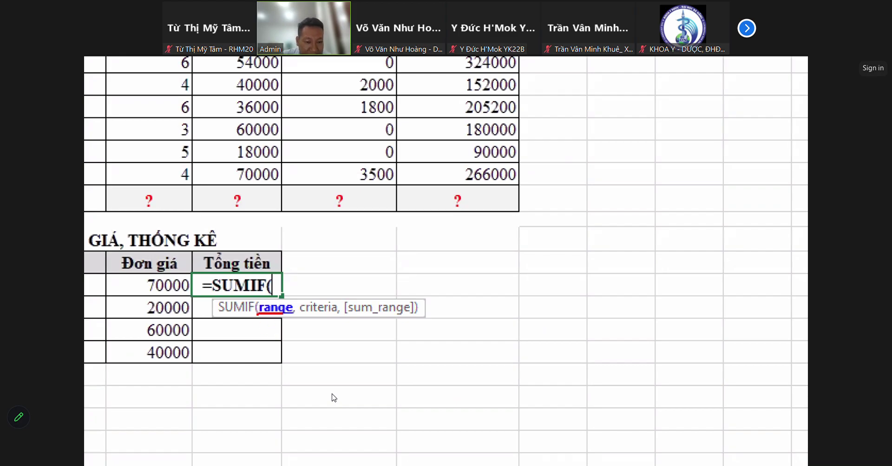
left_click_drag(303, 315, 412, 315)
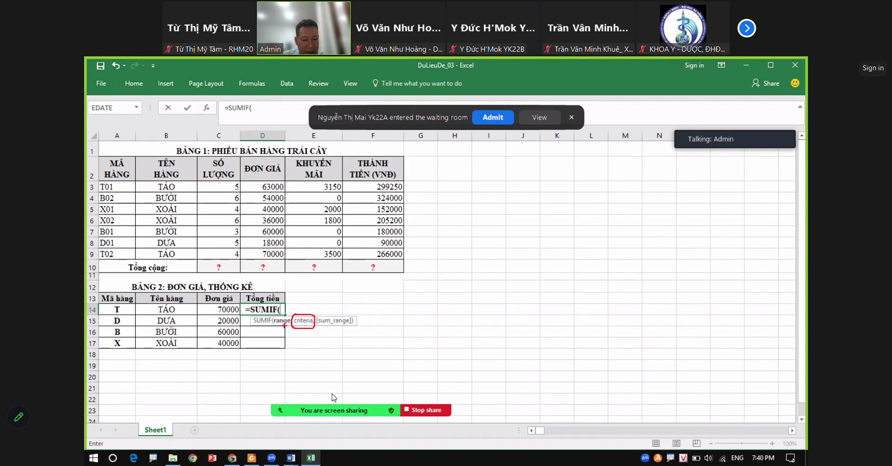
- Check the statistics requirement in the exam PDF, return to Excel, and set the SUMIF range to the absolute reference $B$3:$B$9
key("alt+Tab")
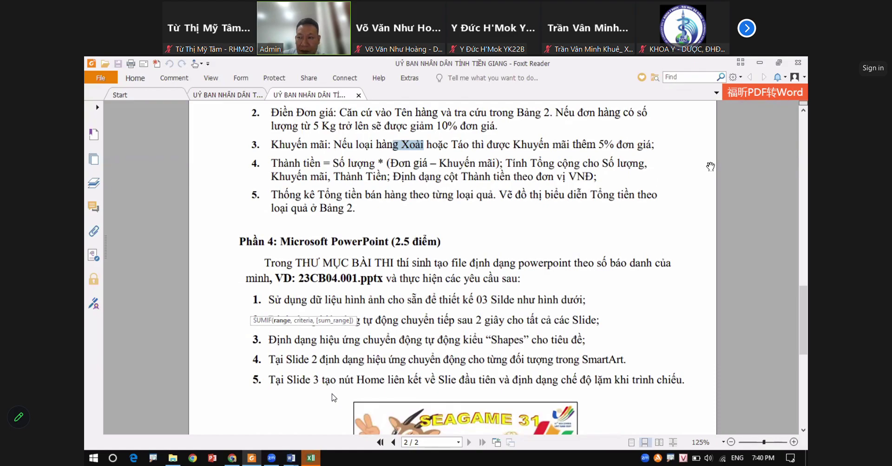
left_click(760, 62)
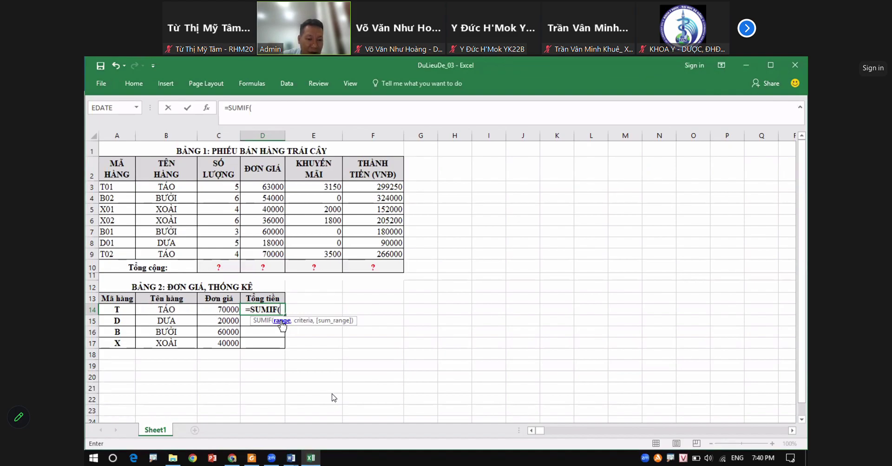
left_click_drag(179, 187, 184, 257)
key("F4")
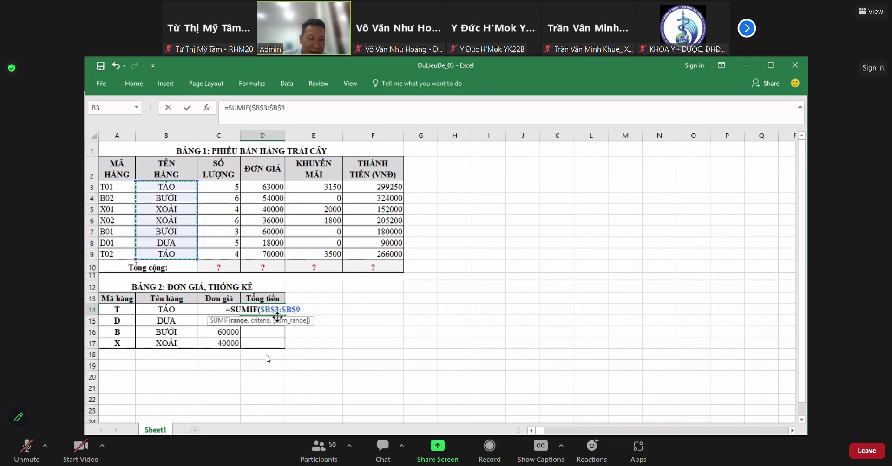
type(",")
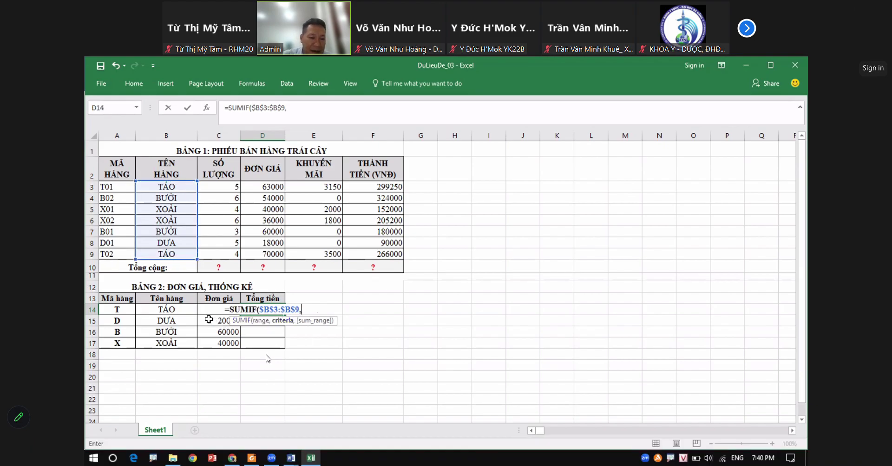
- Complete D14's SUMIF formula with B14 as criteria and $F$3:$F$9 as the sum range
key("Left")
key("Left")
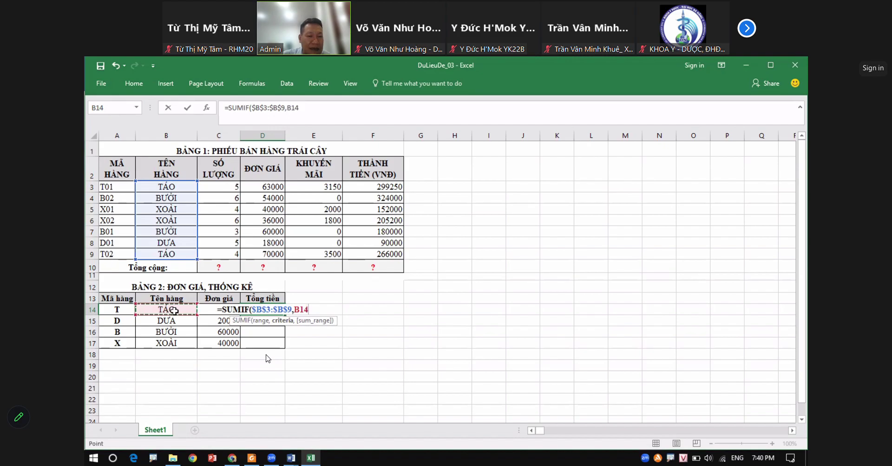
type(",")
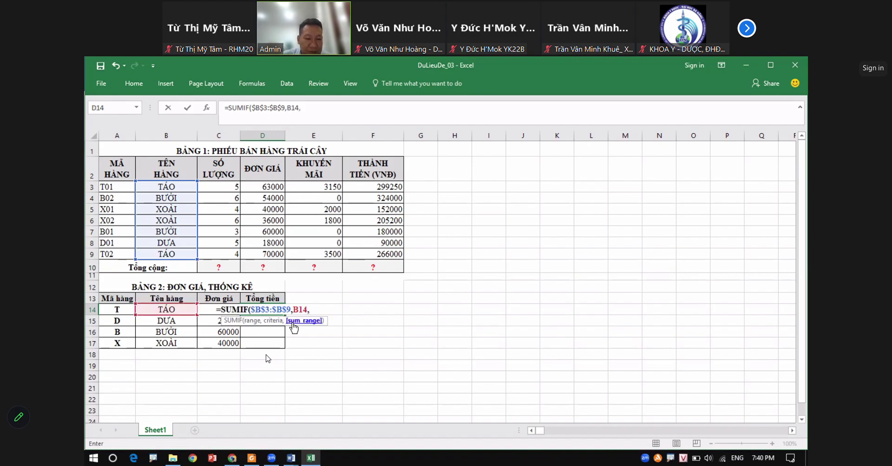
left_click_drag(382, 187, 421, 260)
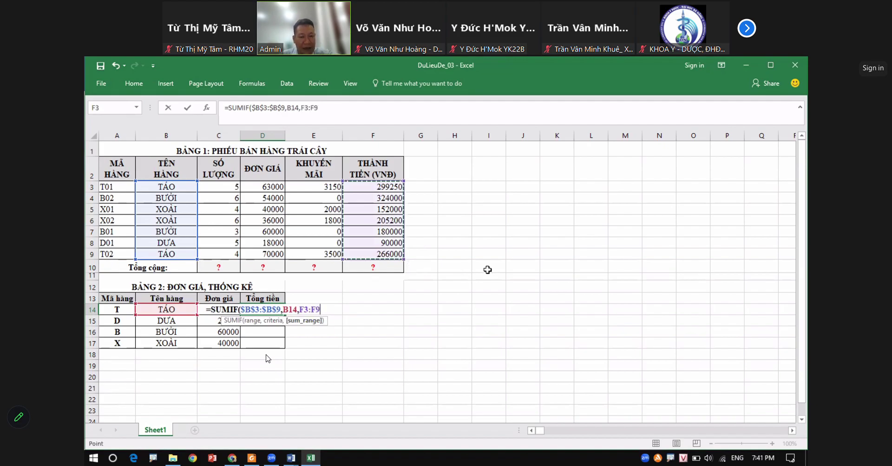
key("F4")
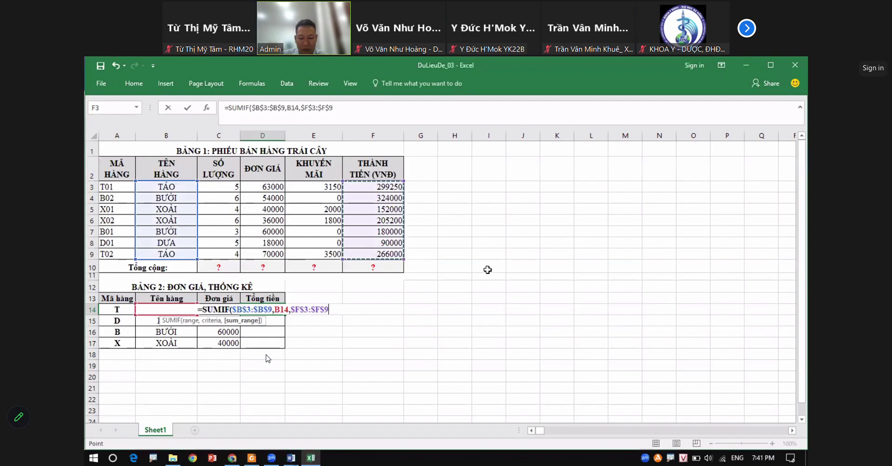
type(")")
key("Return")
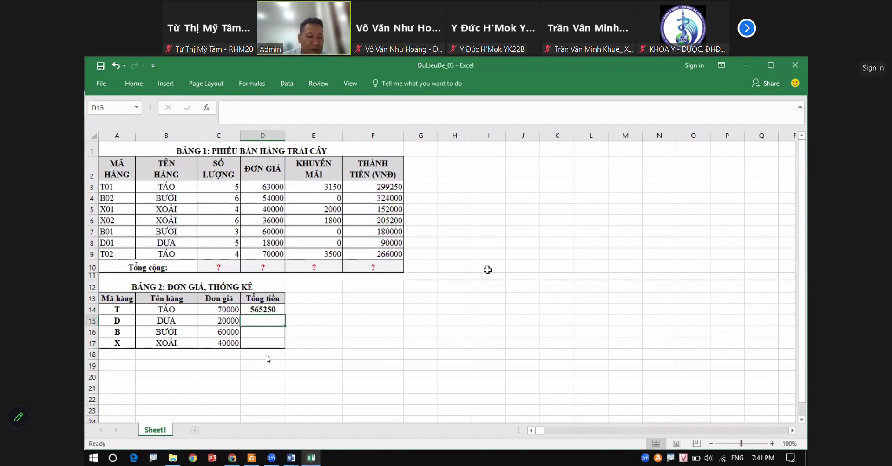
- Fill D14's SUMIF formula down through D17 for the remaining fruits
left_click(281, 310)
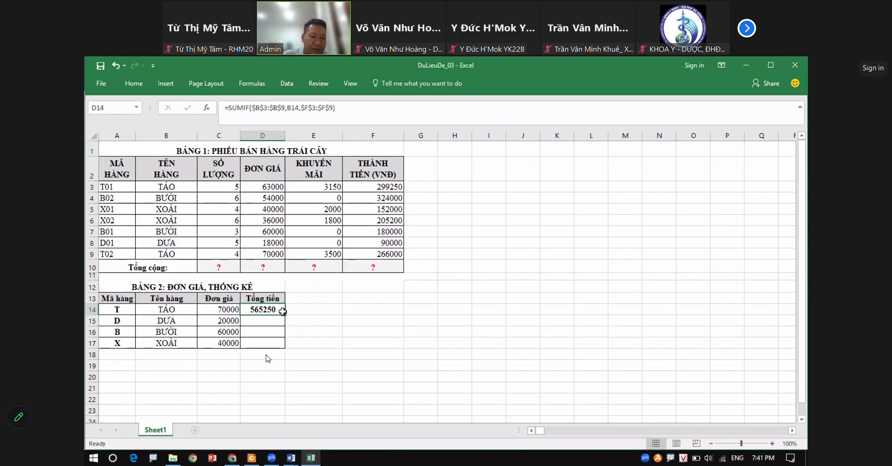
left_click_drag(286, 316, 285, 348)
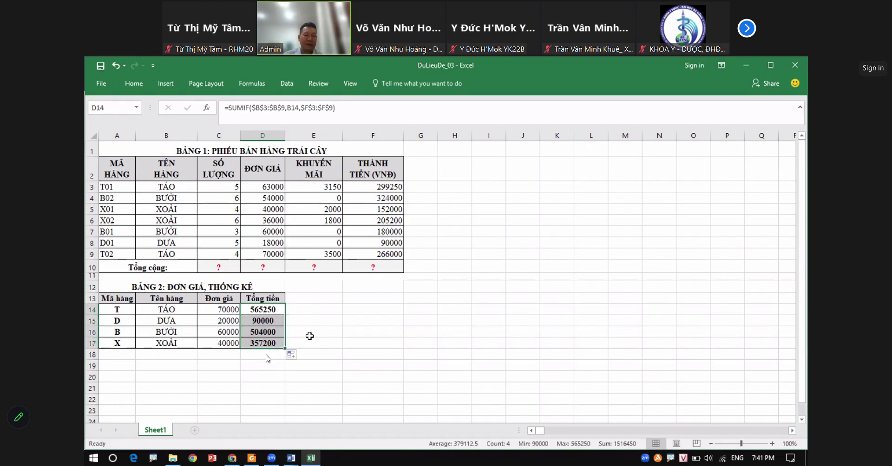
left_click(273, 310)
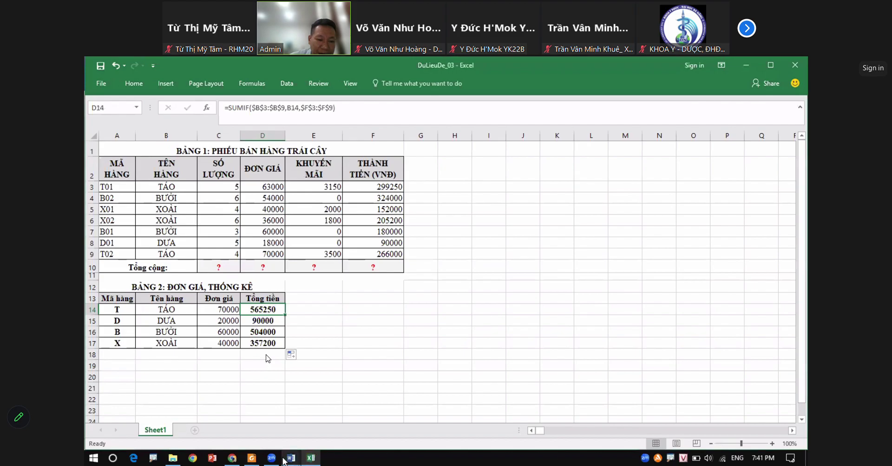
- Check the statistics requirement in the exam PDF, return to Excel, and change D14's sum range to the quantities in $C$3:$C$9
left_click(252, 459)
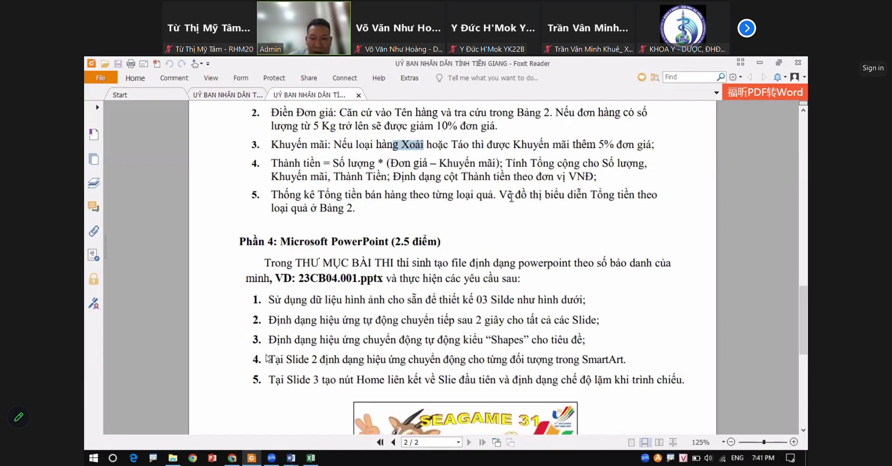
left_click(760, 62)
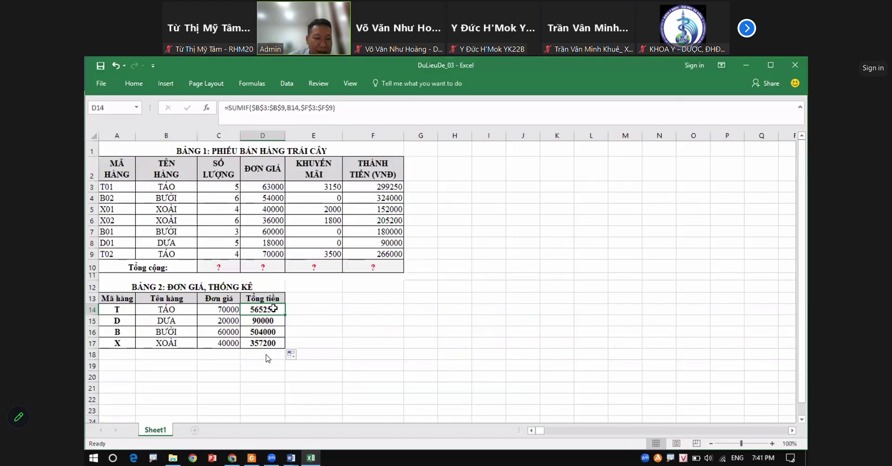
double_click(274, 309)
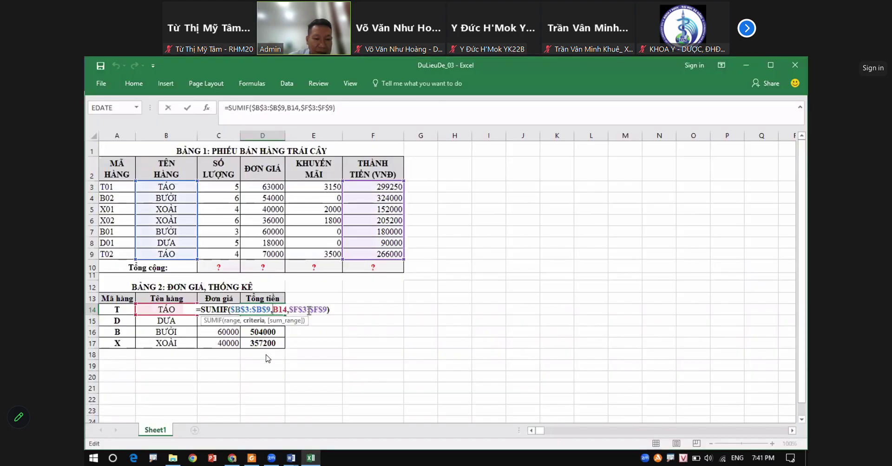
left_click_drag(291, 311, 325, 310)
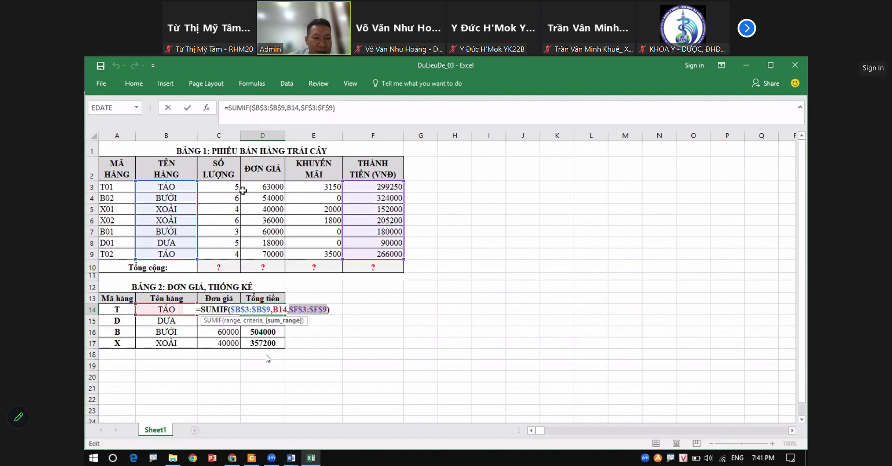
left_click_drag(233, 188, 235, 254)
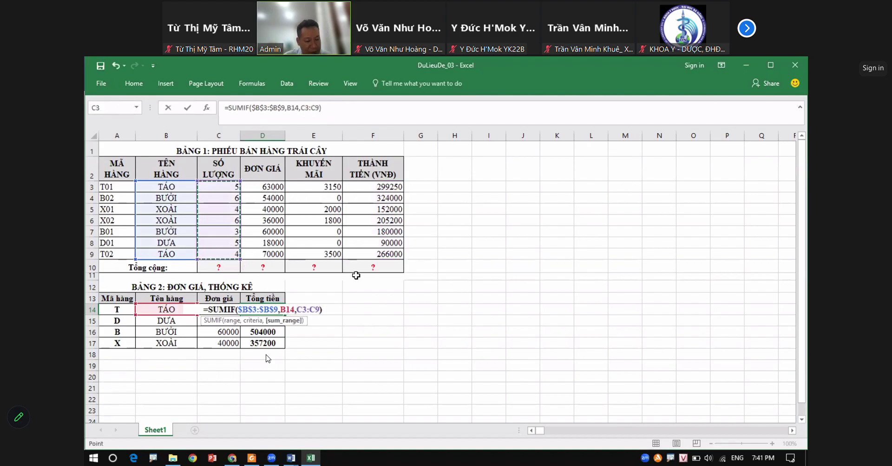
key("Return")
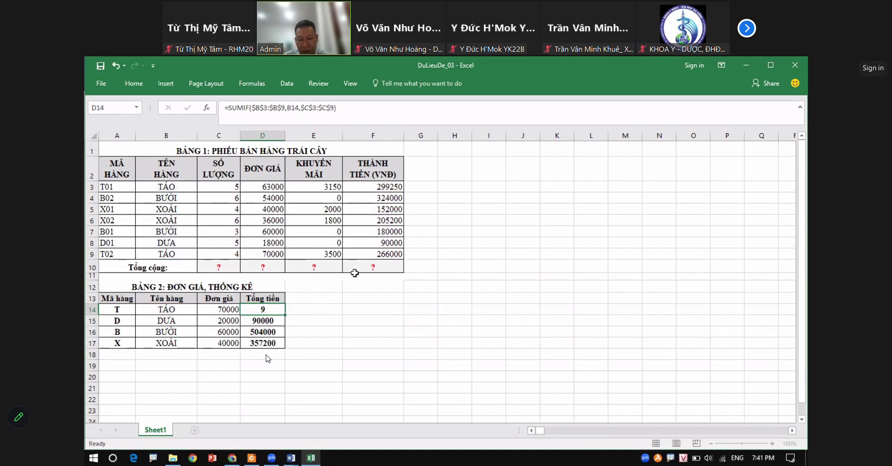
left_click(274, 307)
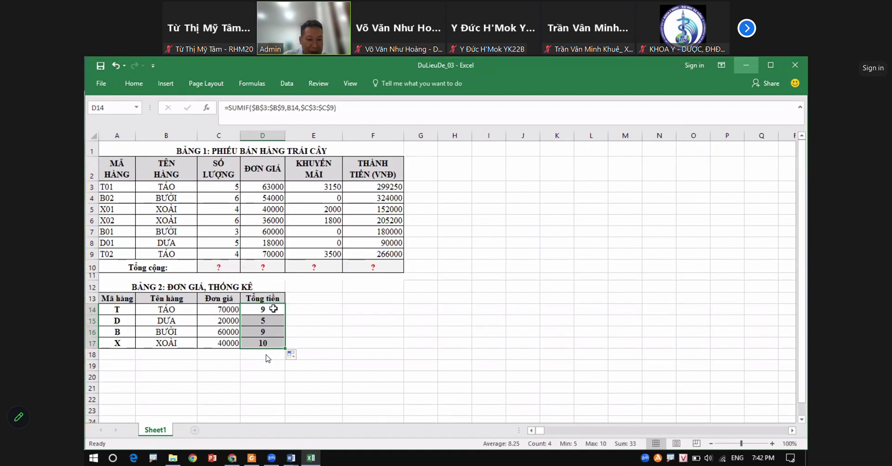
key("F2")
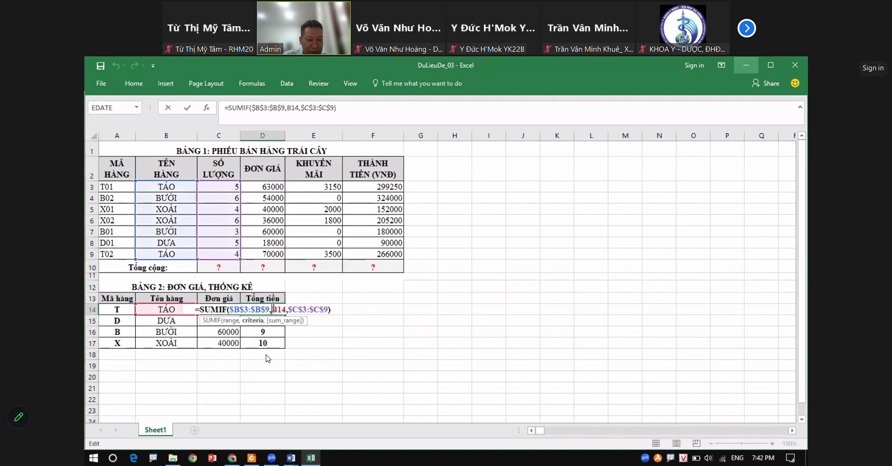
key("Escape")
type("=")
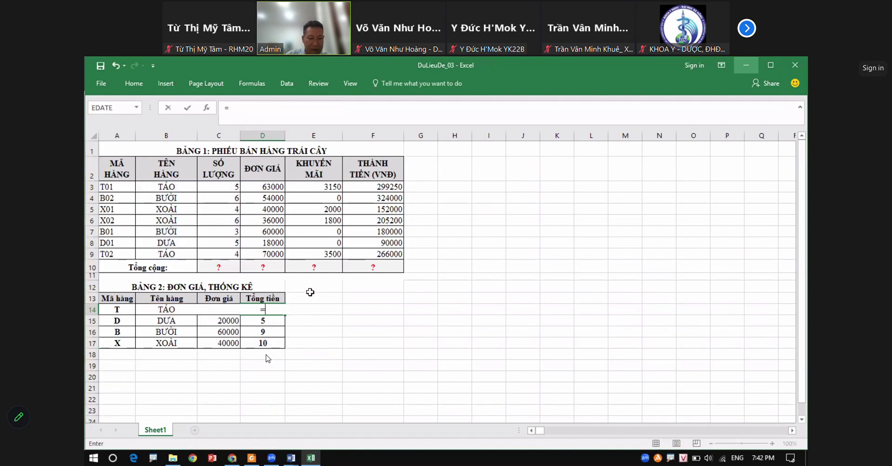
key("Escape")
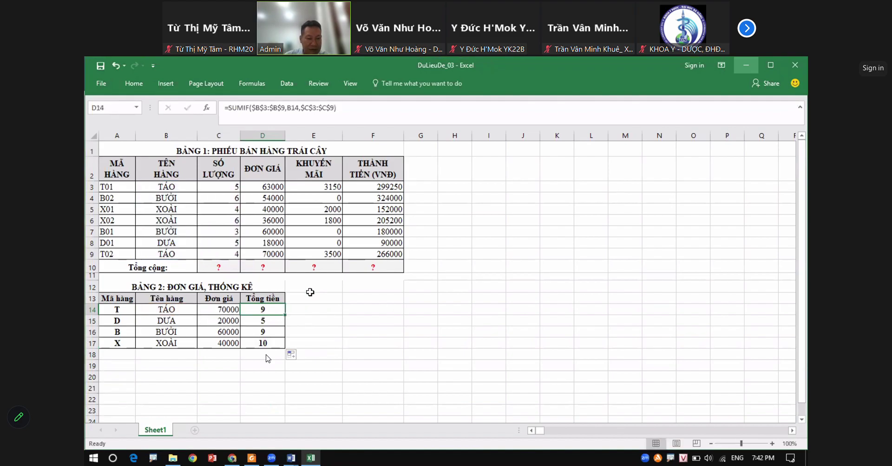
- Left-align cell D14 and clear its SUMIF formula
left_click(126, 80)
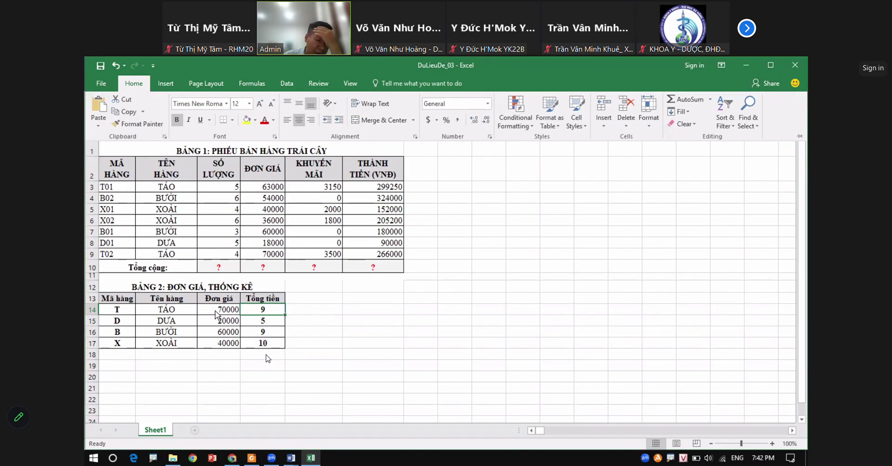
left_click(286, 120)
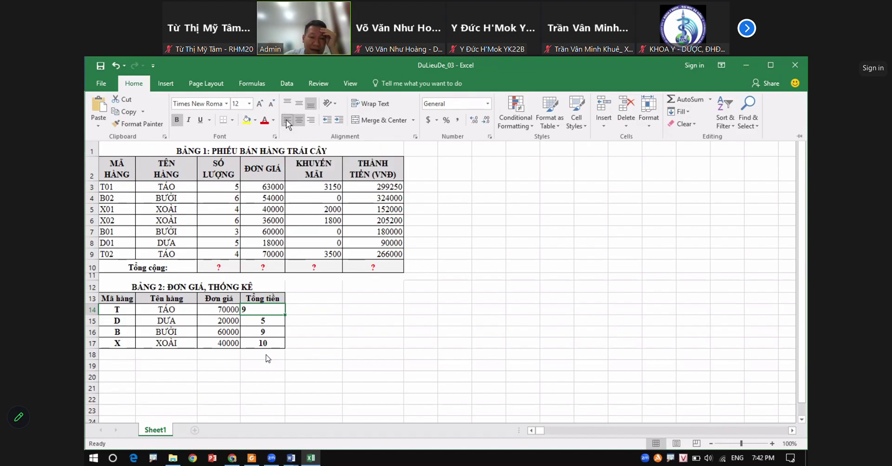
left_click(258, 306)
key("BackSpace")
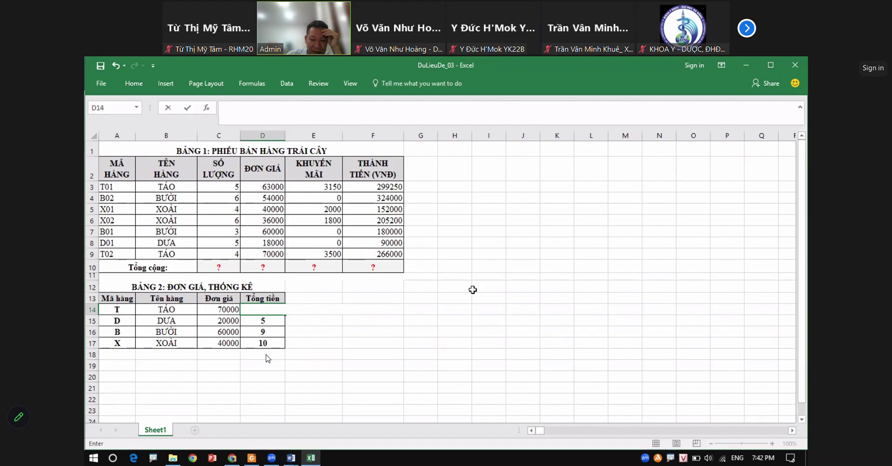
- Enter a COUNTIF formula in D14 with $B$3:$B$9 as the range and B14 as the criteria
type("=")
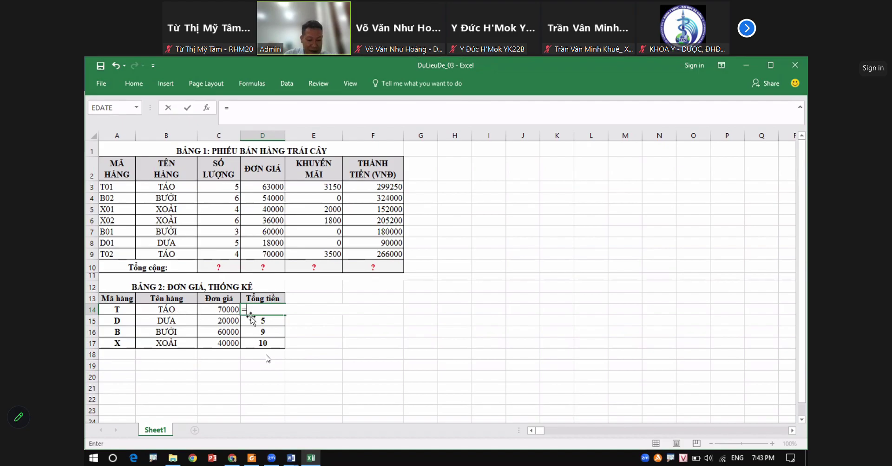
type("count")
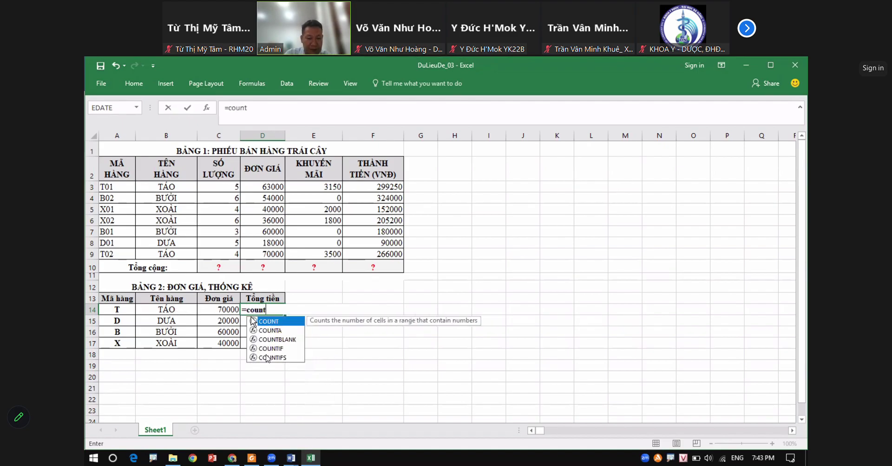
double_click(272, 348)
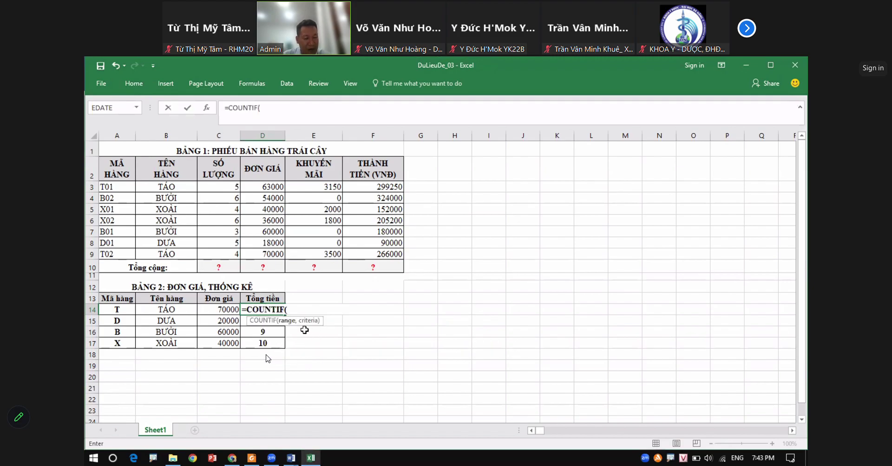
key("super+plus")
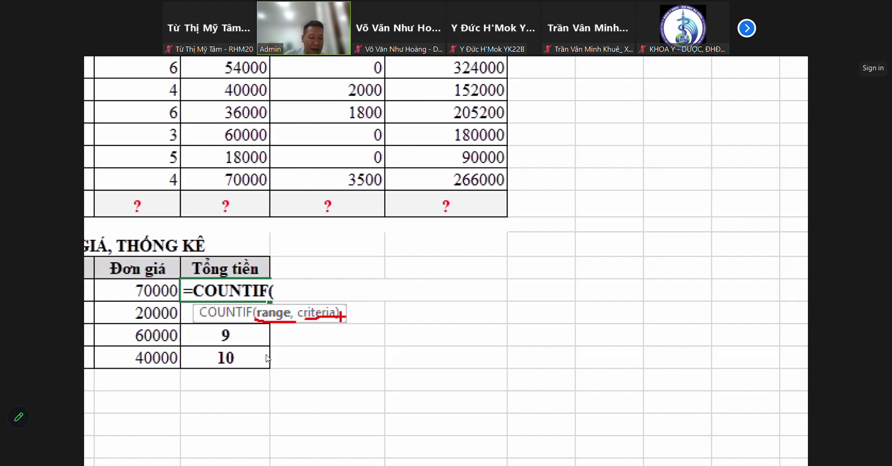
key("super+minus")
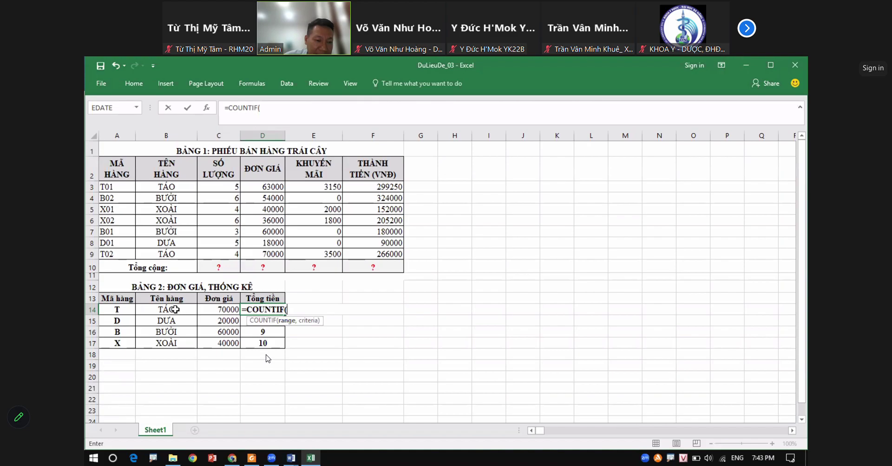
left_click_drag(179, 187, 171, 254)
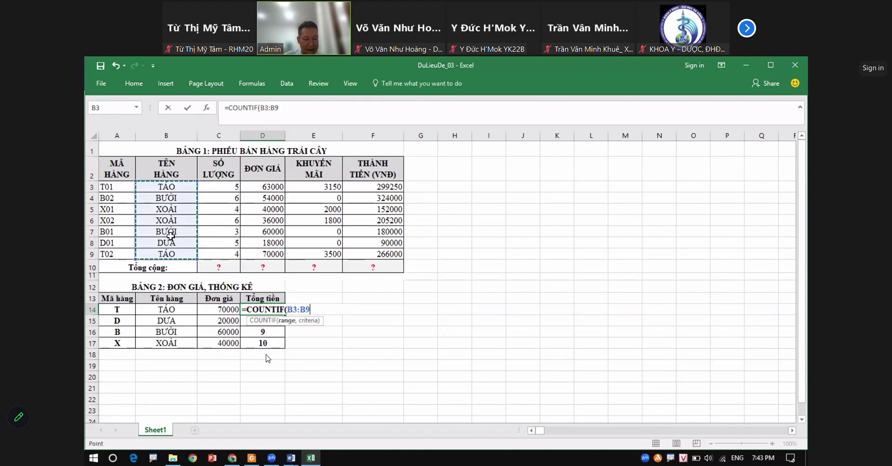
key("F4")
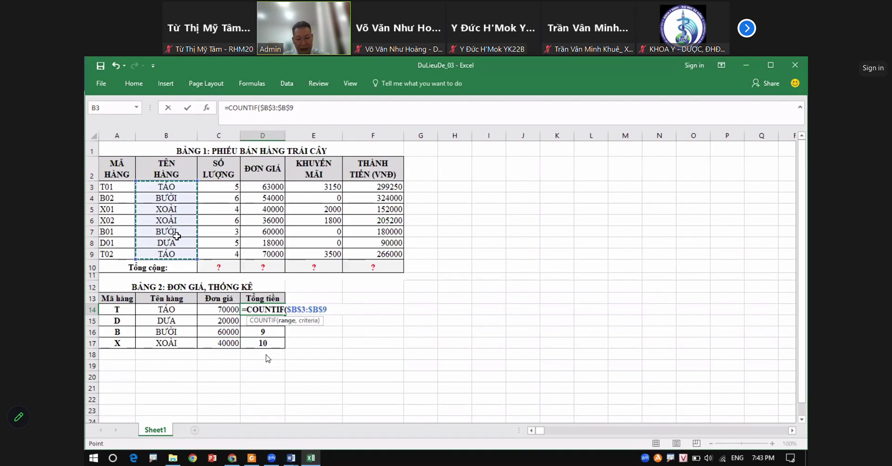
type(",")
left_click(177, 310)
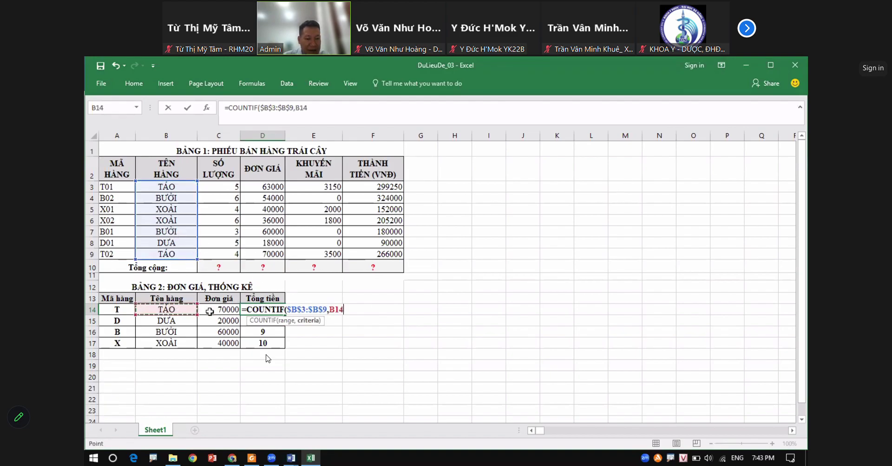
type(")")
key("Return")
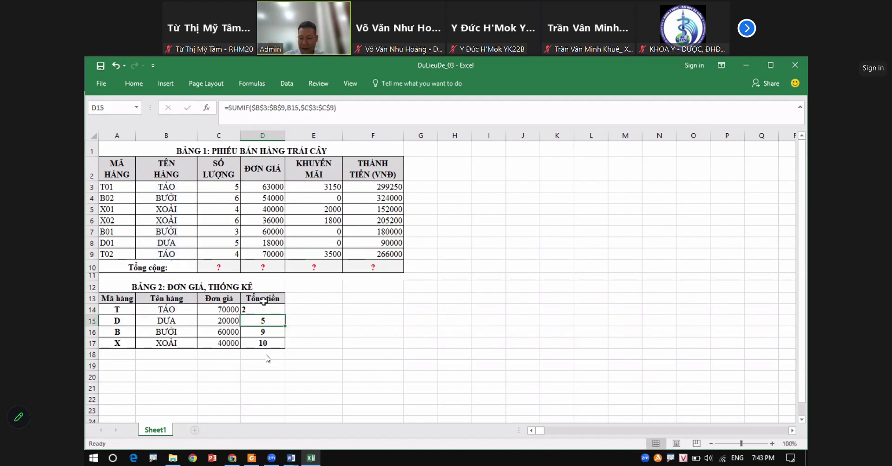
- Fill D14's COUNTIF formula down through D17 and check the copied formulas
left_click(273, 310)
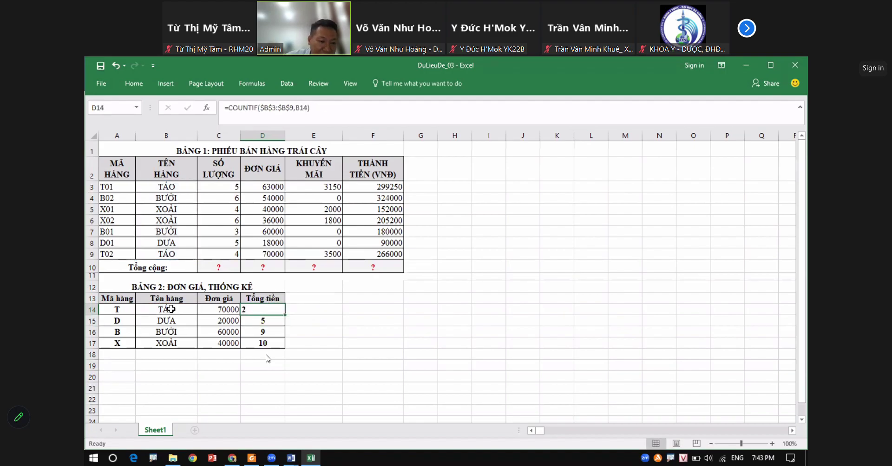
left_click_drag(180, 186, 179, 251)
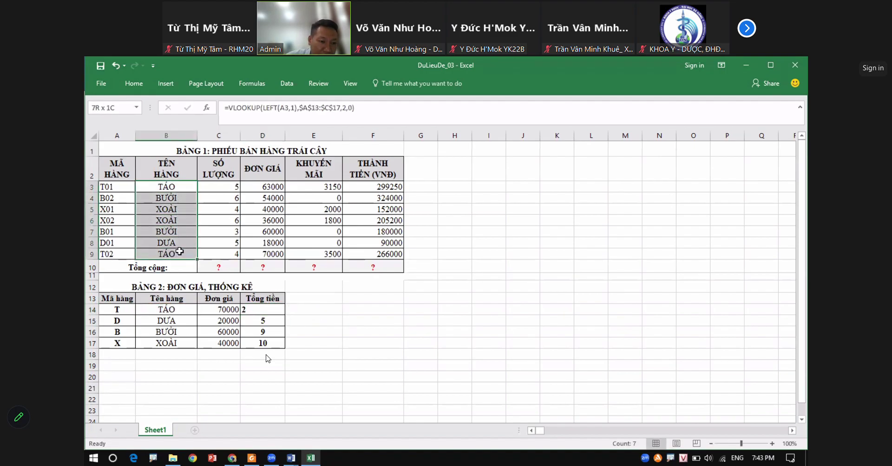
left_click(179, 310)
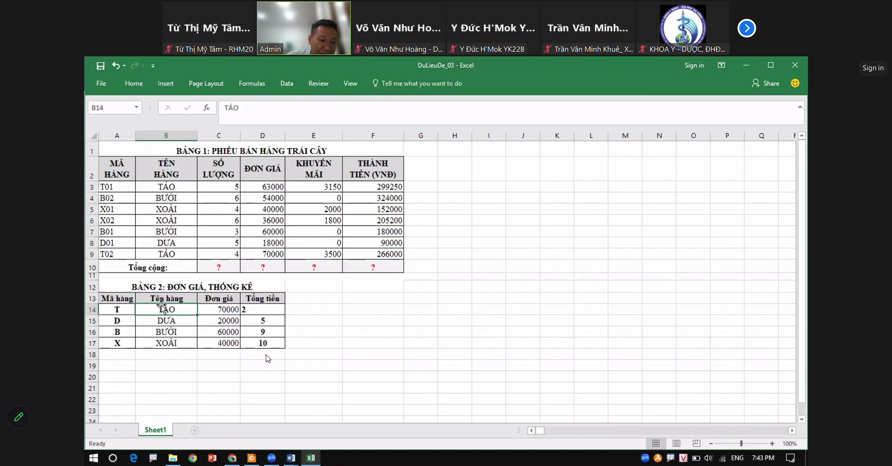
left_click(262, 312)
left_click_drag(285, 315, 287, 348)
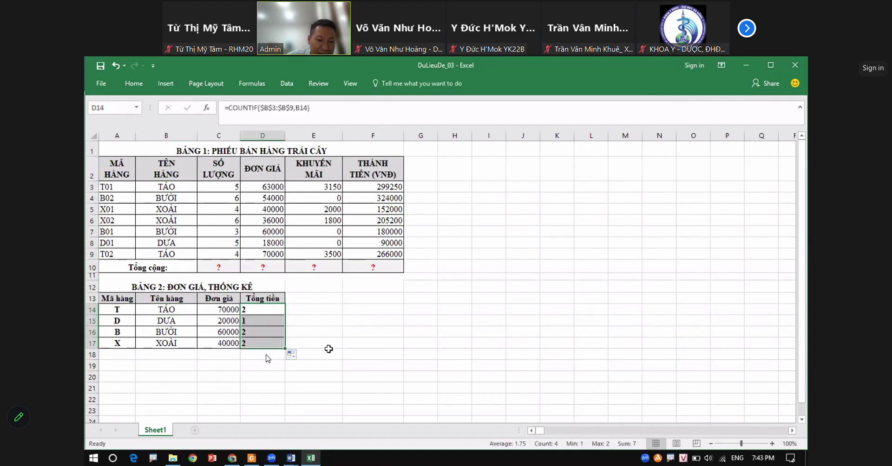
left_click(268, 322)
left_click(248, 332)
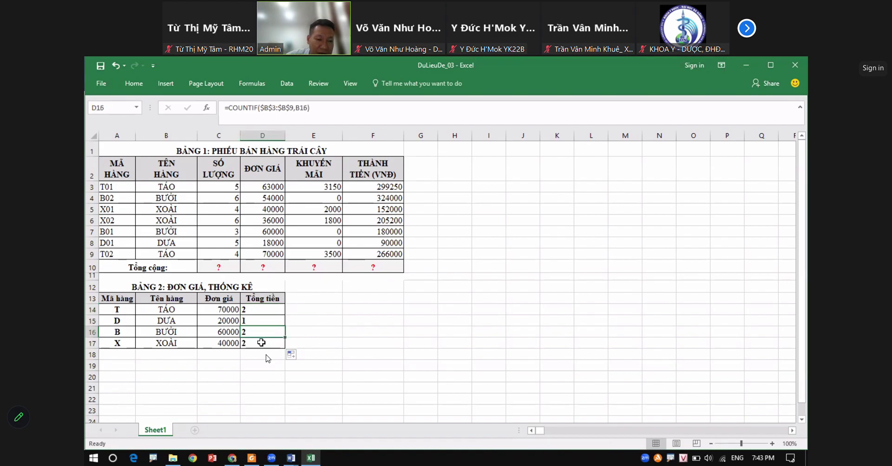
left_click(264, 342)
- Center the values in D14:D17 and narrow column D slightly
left_click_drag(261, 305, 263, 343)
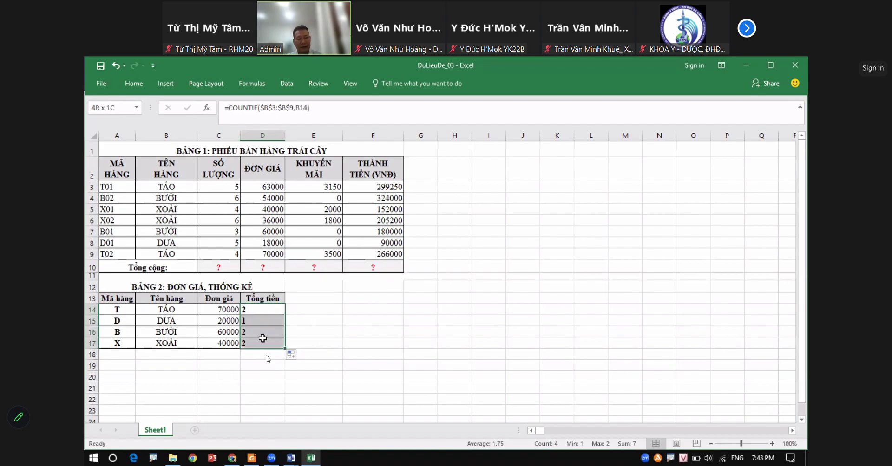
left_click(144, 88)
left_click(299, 120)
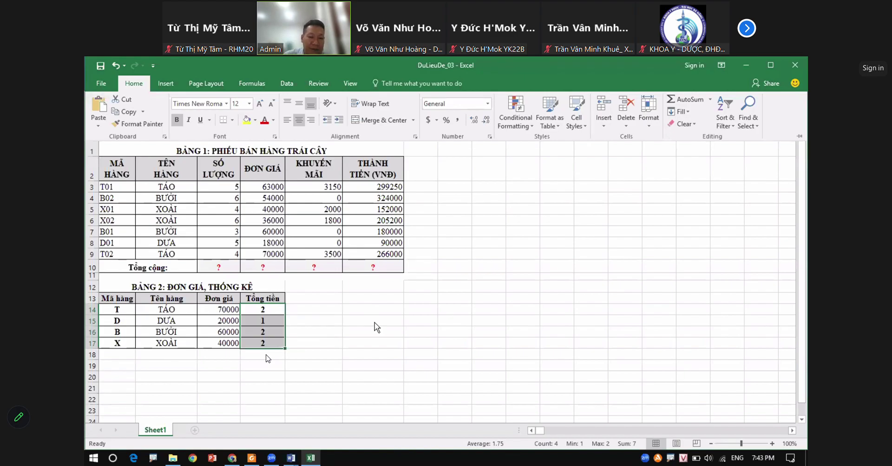
key("ctrl+F1")
left_click(297, 297)
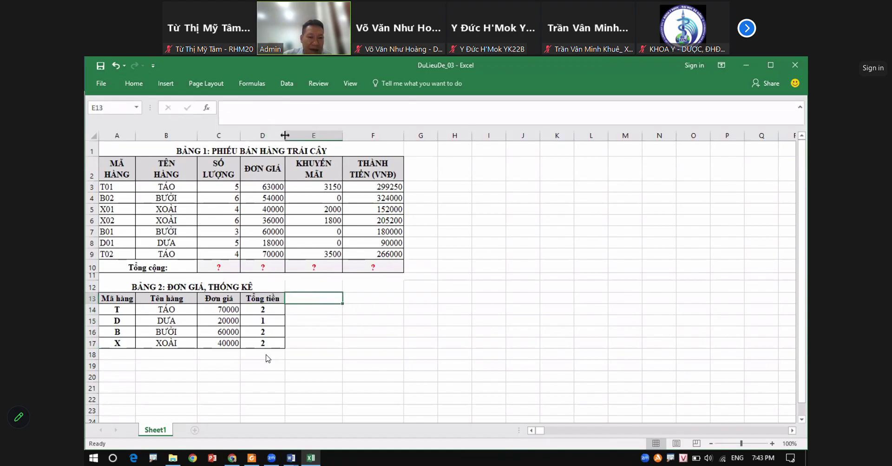
left_click_drag(285, 136, 283, 135)
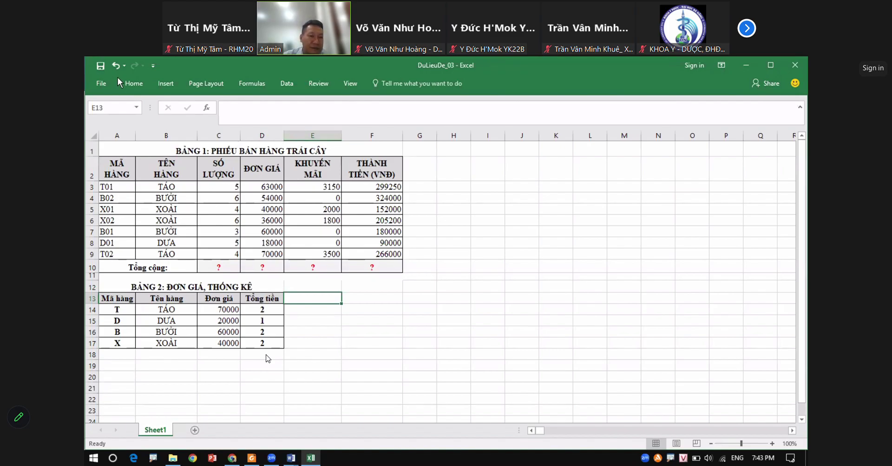
left_click(133, 85)
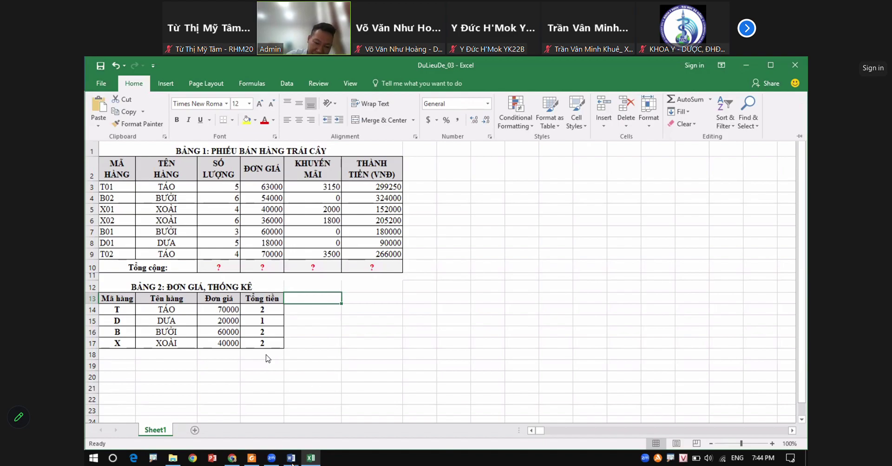
- Switch to the exam PDF in Foxit Reader and review the Part 4 PowerPoint requirements and sample slides
left_click(253, 460)
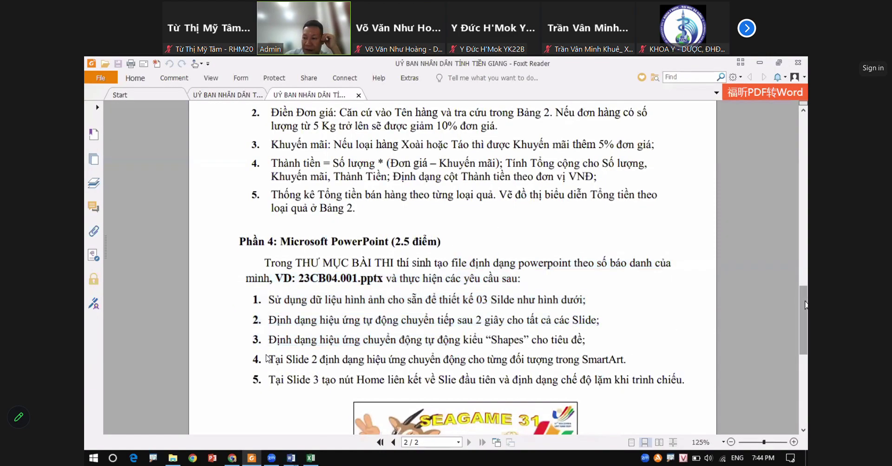
left_click_drag(806, 304, 801, 342)
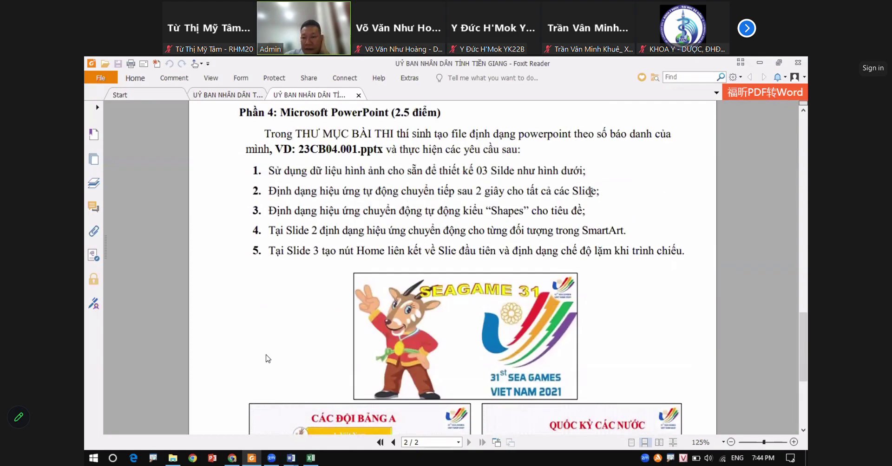
left_click_drag(263, 211, 588, 212)
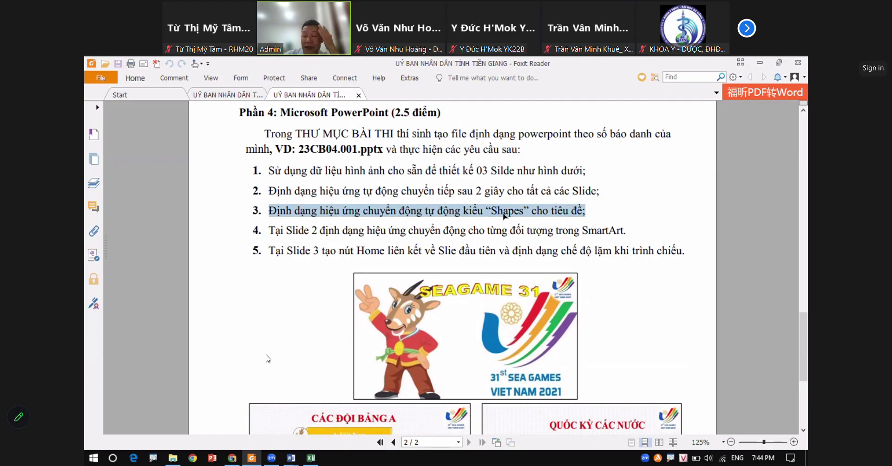
left_click(596, 219)
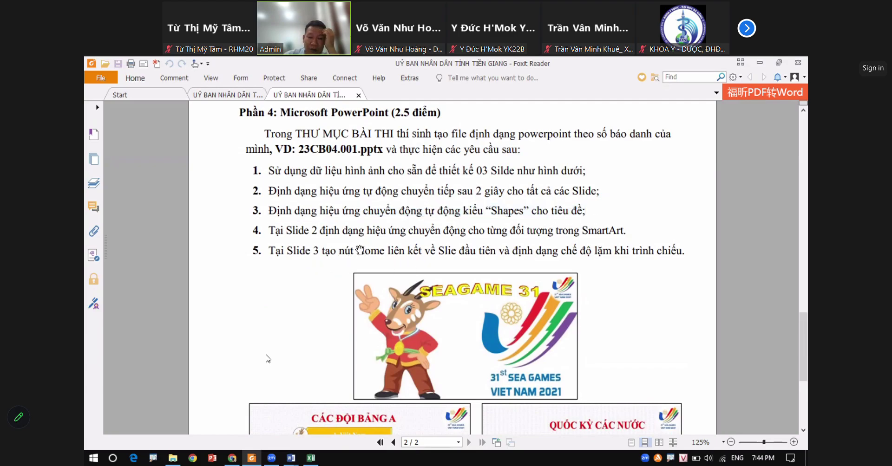
scroll(358, 252, "up", 1)
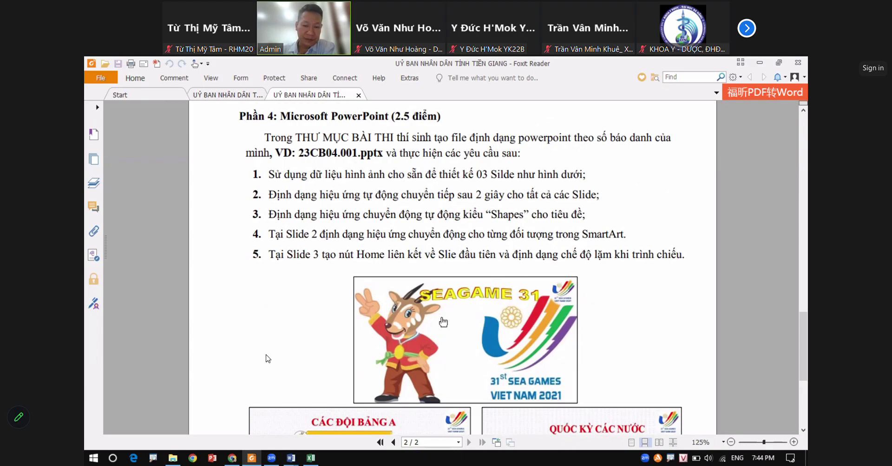
scroll(457, 339, "down", 4)
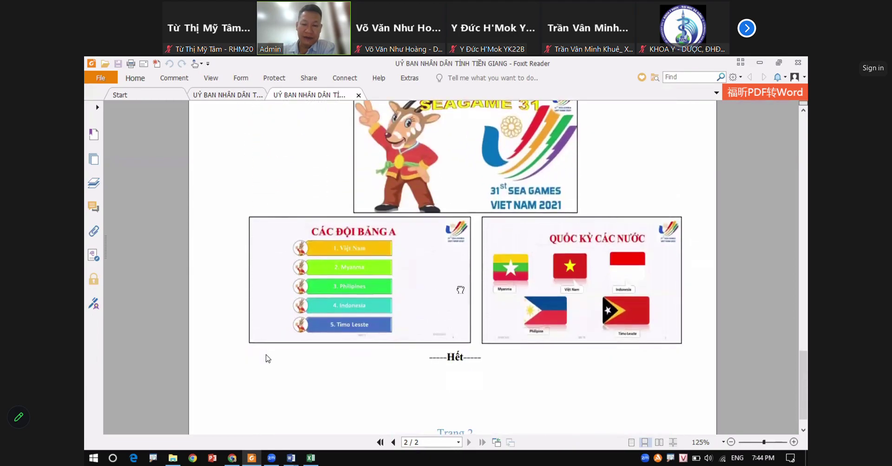
left_click_drag(459, 289, 481, 377)
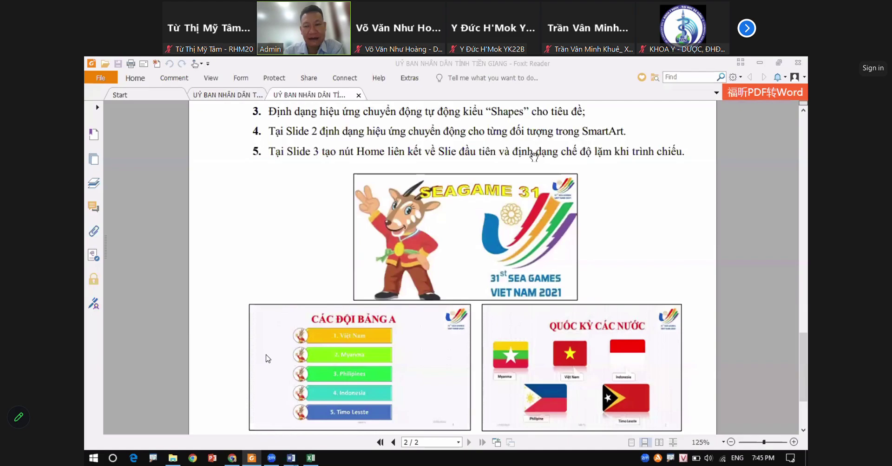
- Switch to File Explorer, go to the De CB 04 folder and open the De thi CB 04 PDF
left_click(173, 459)
left_click(178, 186)
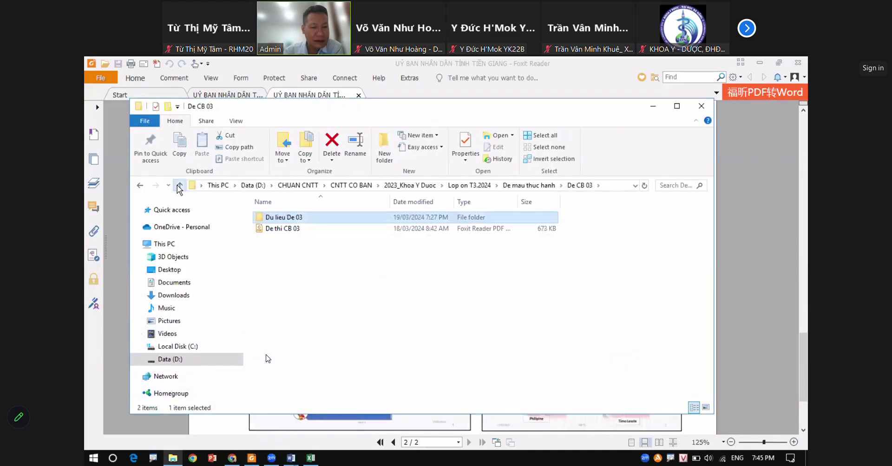
left_click(179, 186)
double_click(278, 252)
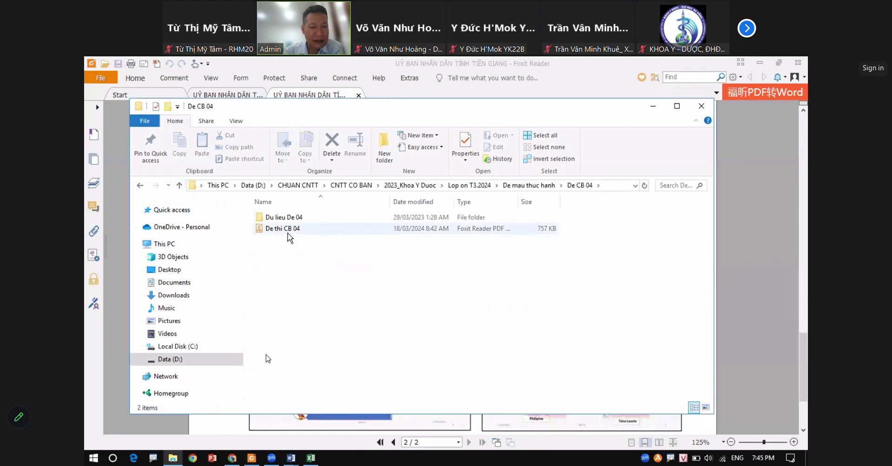
double_click(284, 229)
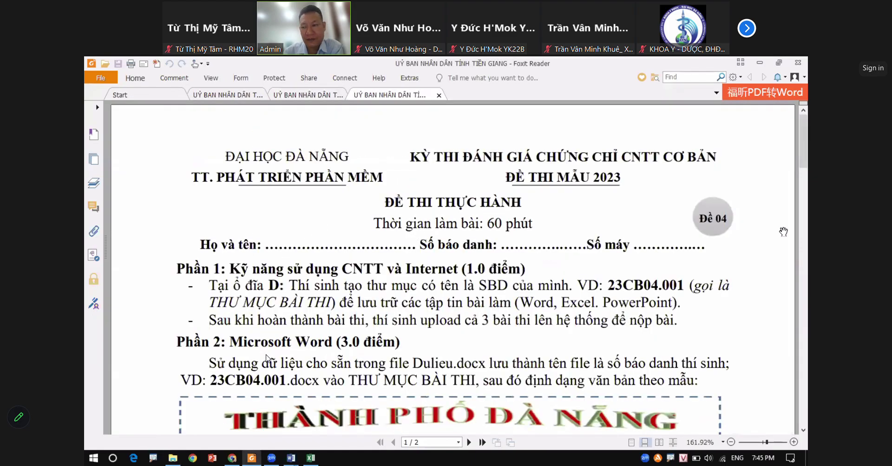
- Examine exam 04's Word formatting sample and the Excel tables for office supply sales and product prices
scroll(477, 266, "down", 2)
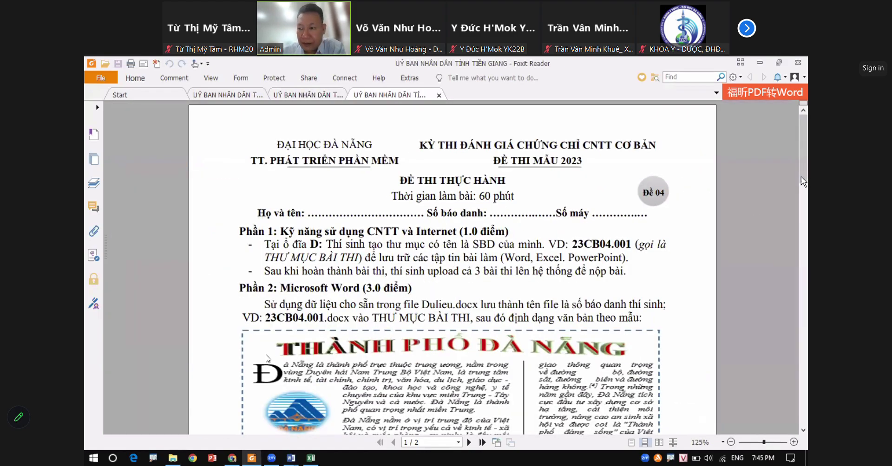
left_click_drag(801, 176, 801, 217)
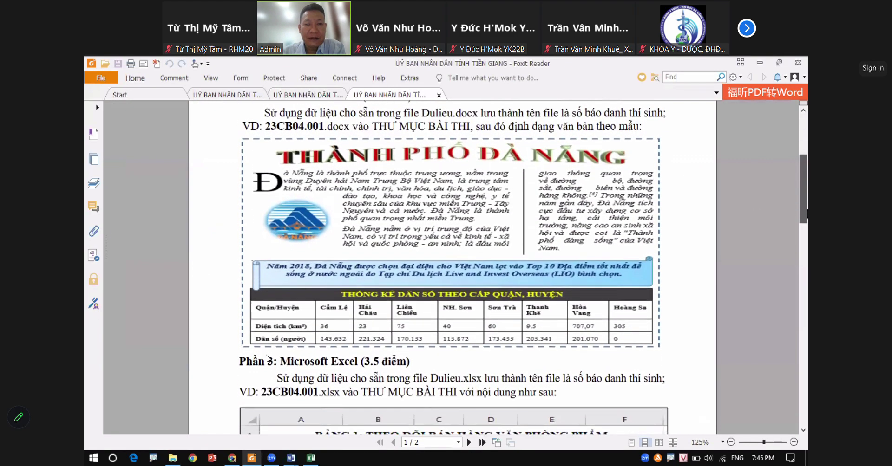
scroll(267, 358, "down", 1)
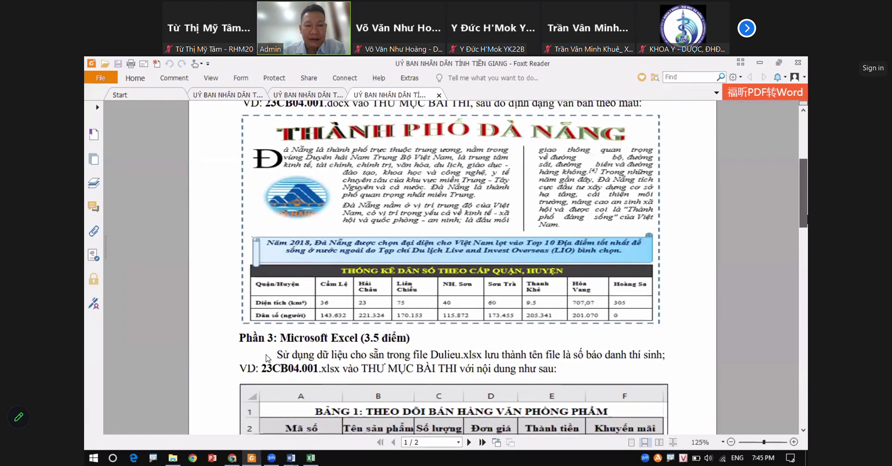
scroll(267, 358, "down", 1)
scroll(267, 359, "down", 3)
scroll(267, 359, "up", 6)
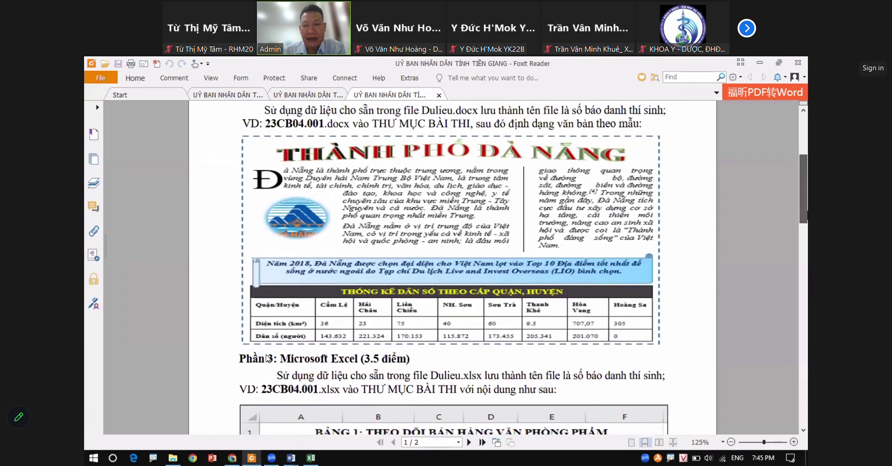
scroll(267, 359, "down", 3)
scroll(267, 359, "down", 7)
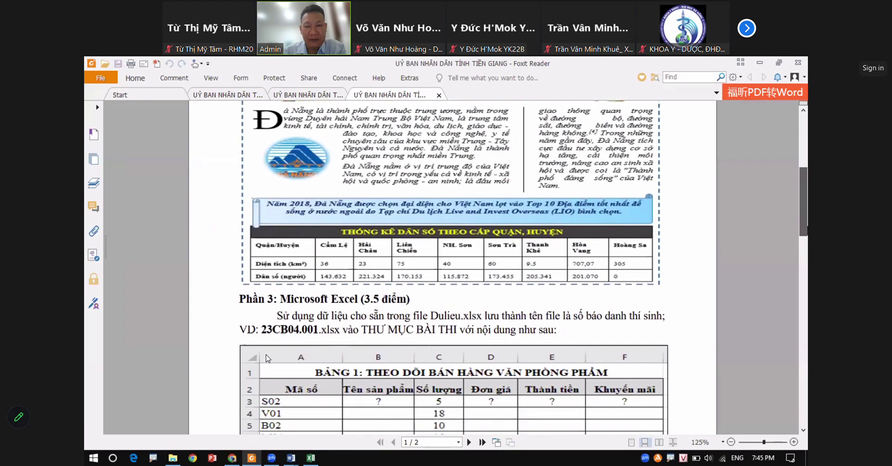
scroll(268, 358, "down", 1)
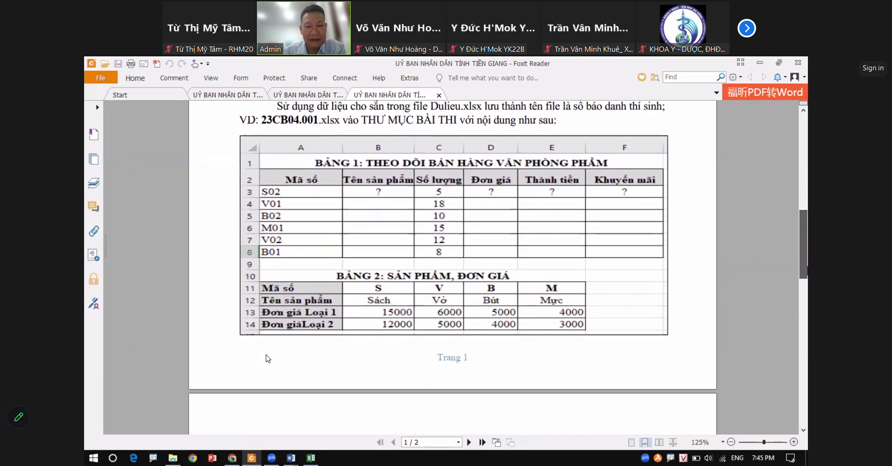
- Mark the Loại 1 and Loại 2 unit prices in exam 04's Bảng 2 and highlight PowerPoint requirement 5 about the Home button and looping
scroll(268, 359, "down", 2)
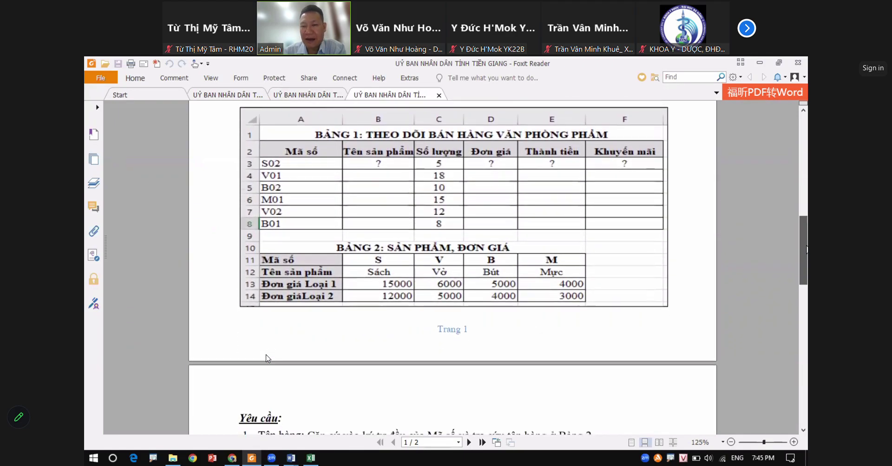
scroll(268, 358, "down", 1)
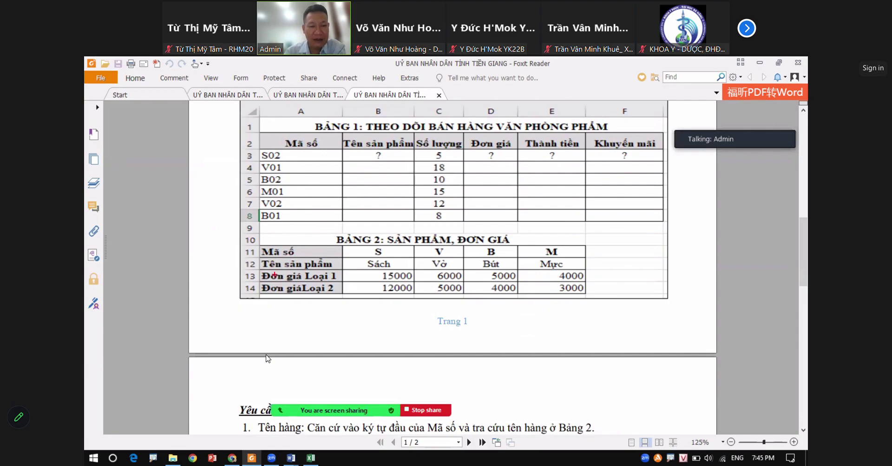
mouse_move(306, 282)
left_mouse_down()
mouse_move(337, 281)
mouse_move(307, 272)
mouse_move(338, 289)
left_mouse_up()
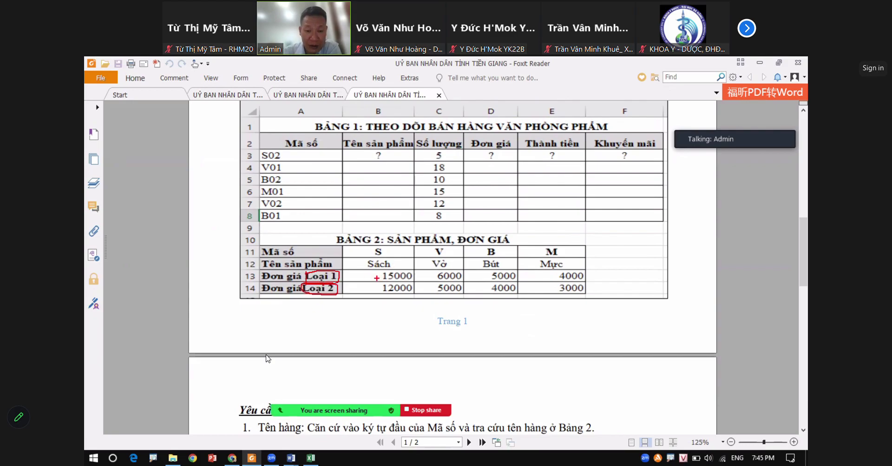
mouse_move(377, 280)
left_mouse_down()
mouse_move(412, 280)
mouse_move(412, 293)
mouse_move(467, 291)
mouse_move(433, 259)
left_mouse_up()
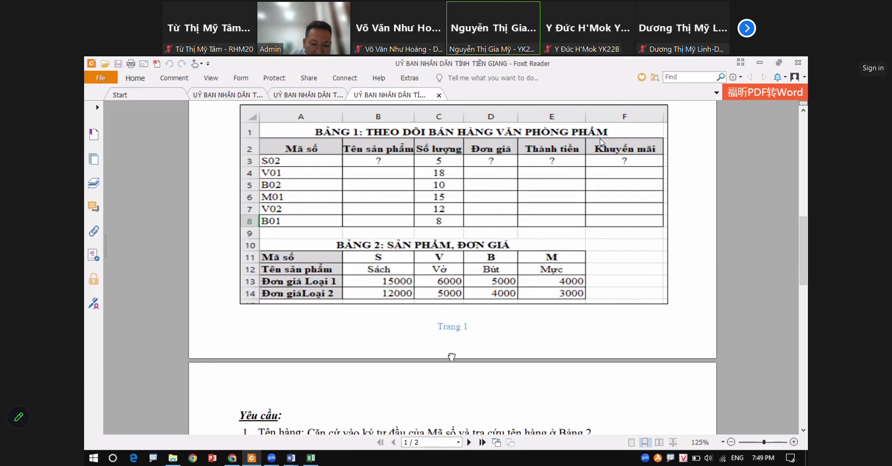
left_click_drag(801, 232, 804, 310)
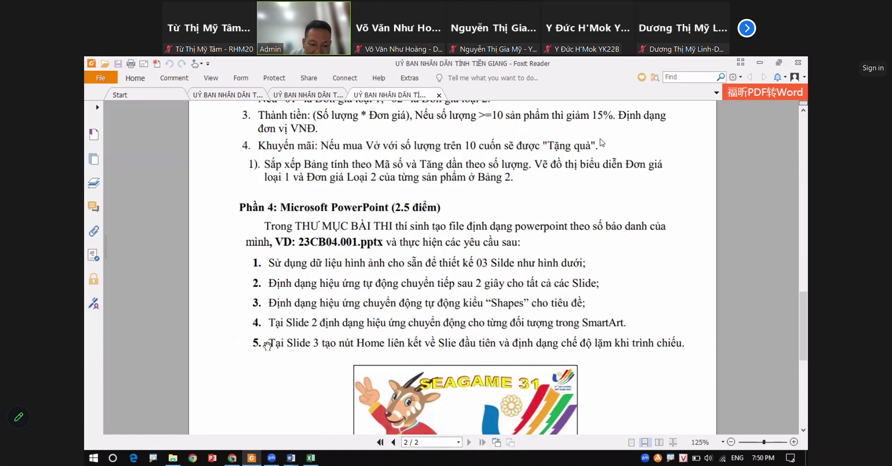
left_click_drag(269, 343, 693, 348)
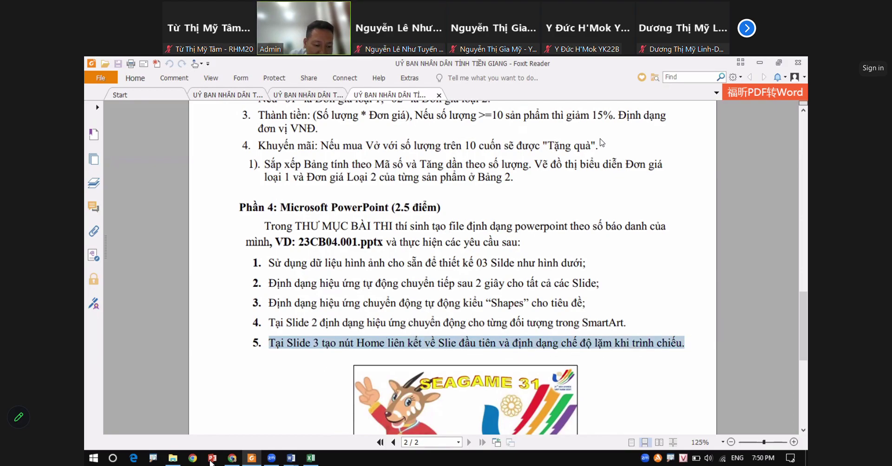
- Switch to File Explorer and open the DA De CB_04 presentation from the DA De CB 04 folder of the 04. Dap an De CB 2023 archive
left_click(173, 458)
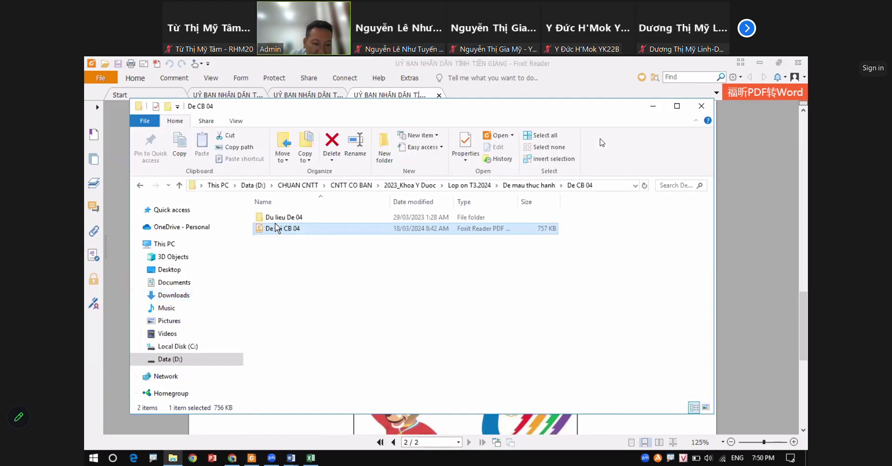
left_click(180, 186)
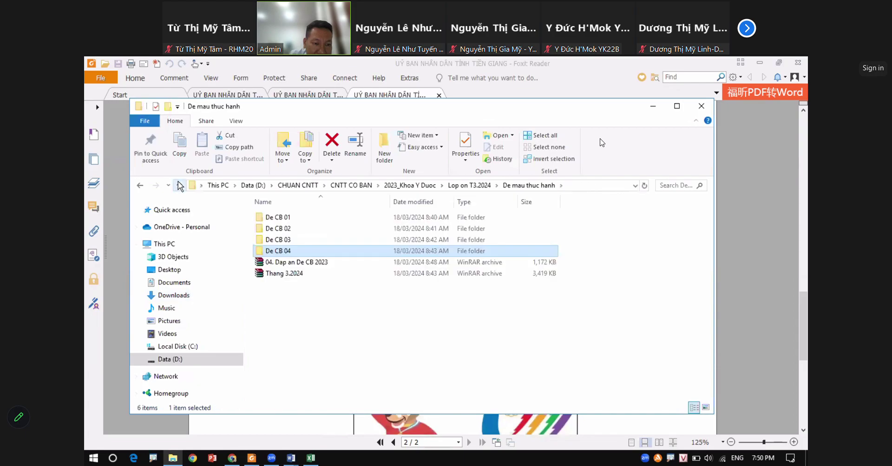
double_click(286, 264)
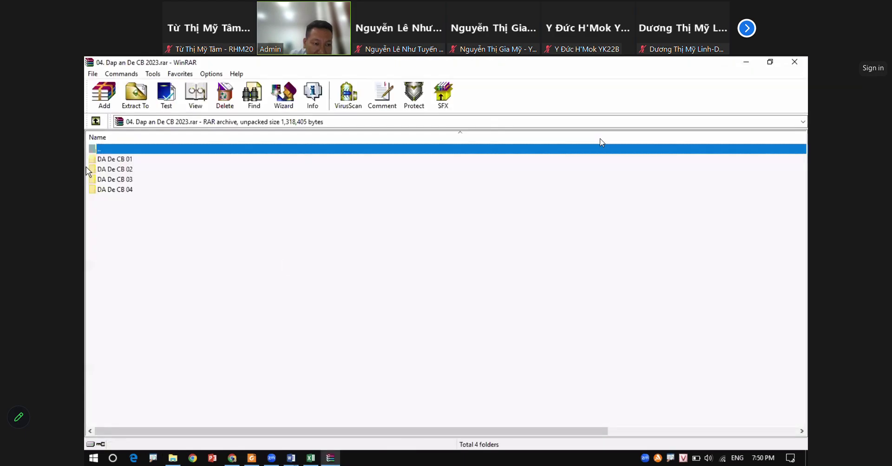
double_click(115, 191)
double_click(123, 179)
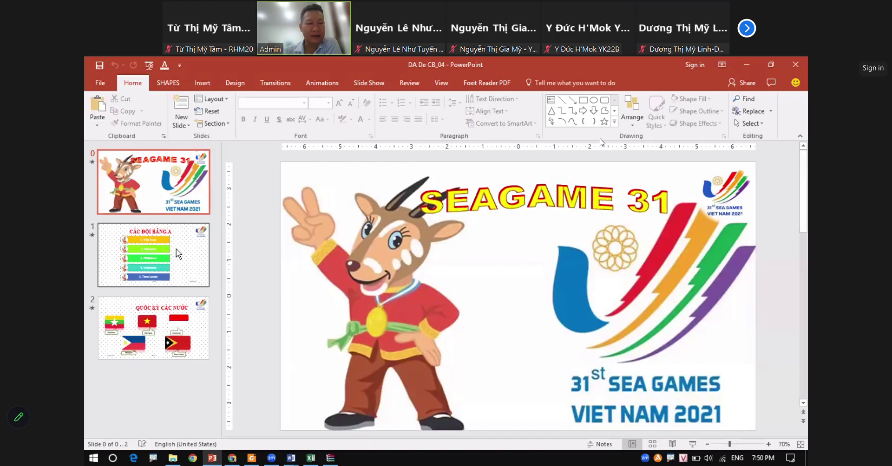
- Look through the answer presentation's title slide, the Group A teams slide and the national flags slide
left_click(150, 230)
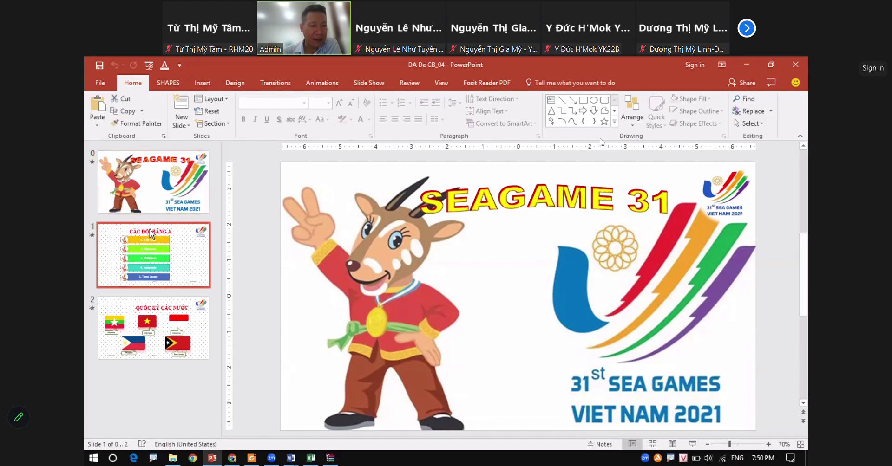
left_click(150, 191)
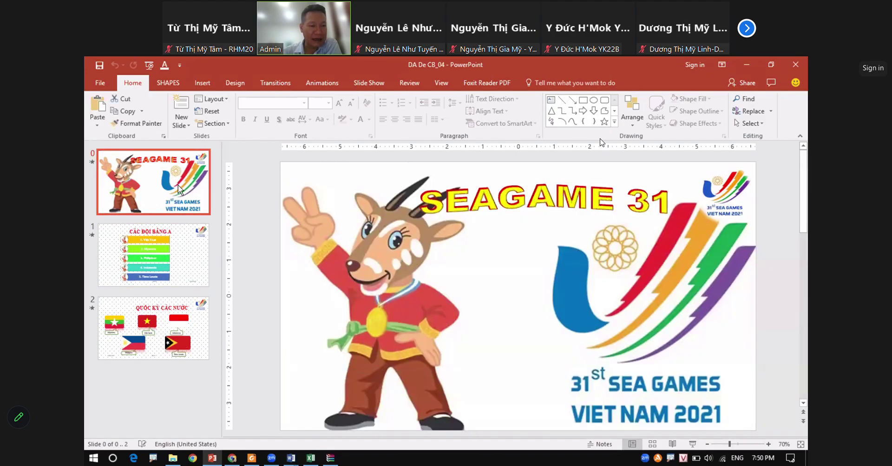
left_click(177, 229)
left_click(177, 305)
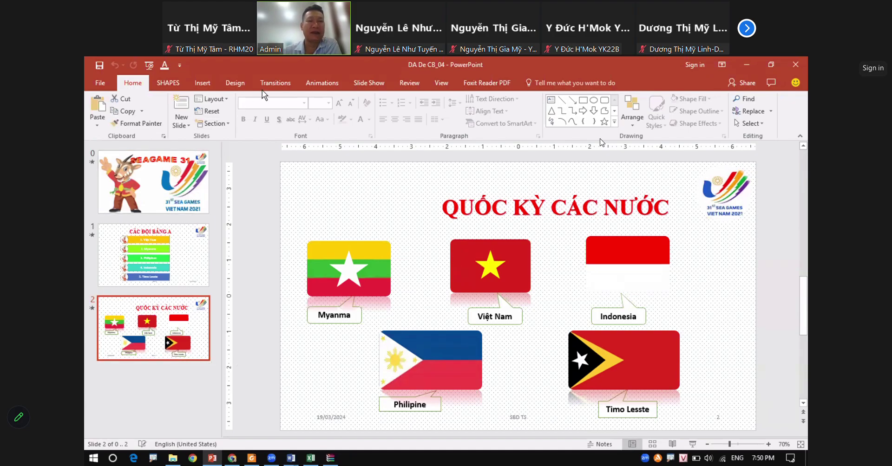
- Open the slide show setup and examine the Loop continuously until 'Esc' option
left_click(374, 82)
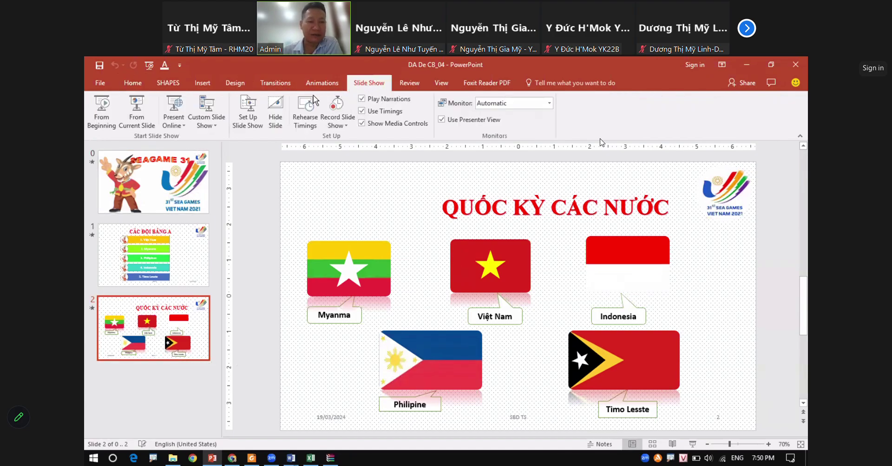
left_click(248, 121)
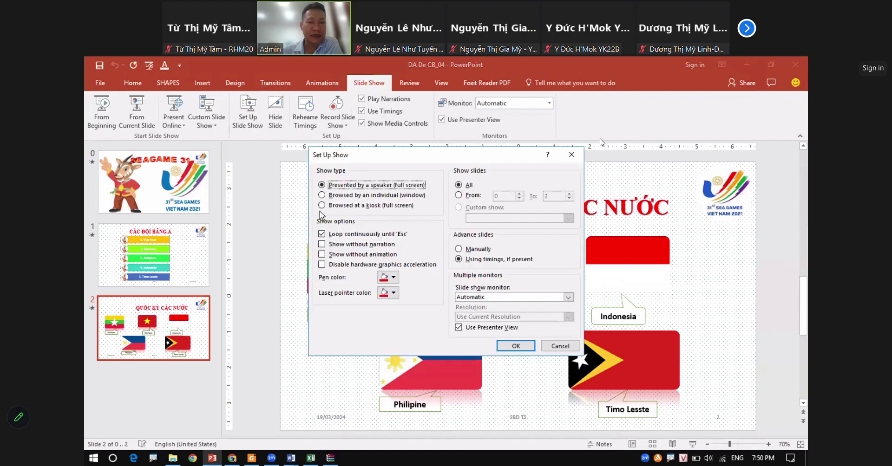
left_click(323, 235)
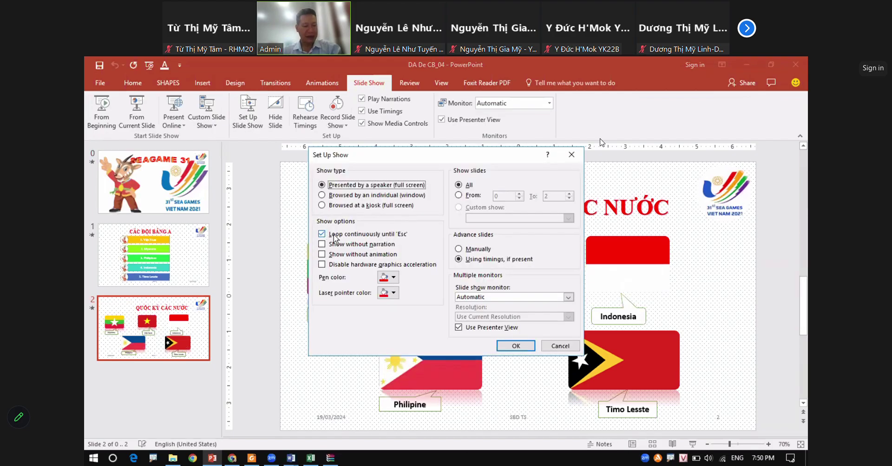
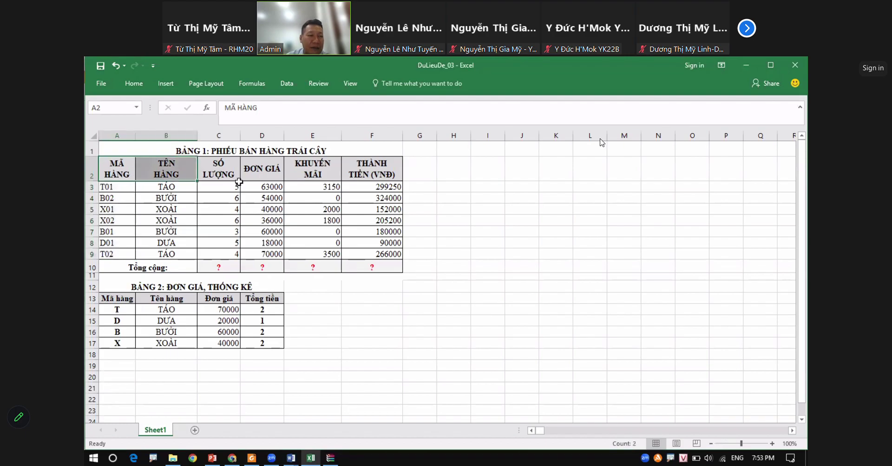
- Start a custom sort of Bảng 1 (A2:F9) in the DuLieuDe_03 workbook with MÃ HÀNG, A to Z, as the first key
left_click(286, 84)
left_click(313, 113)
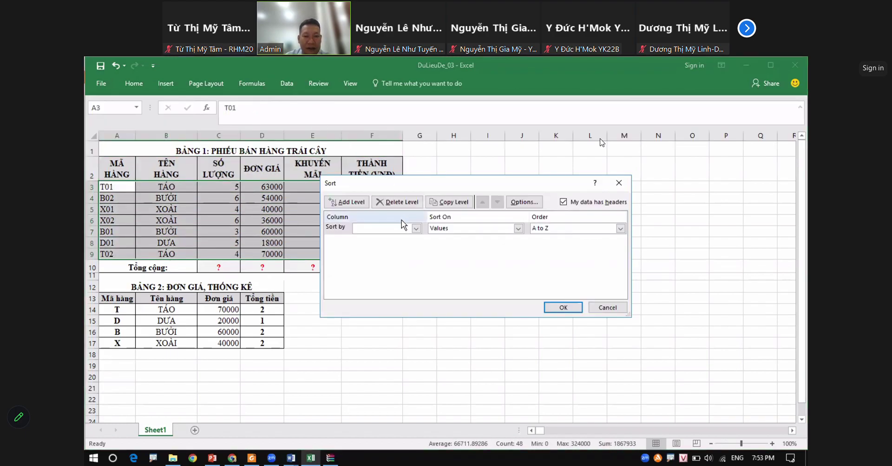
left_click(416, 228)
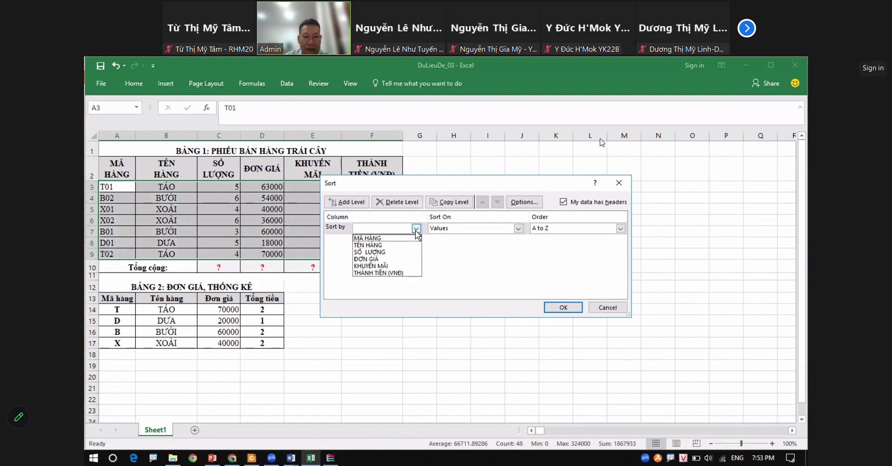
left_click(377, 238)
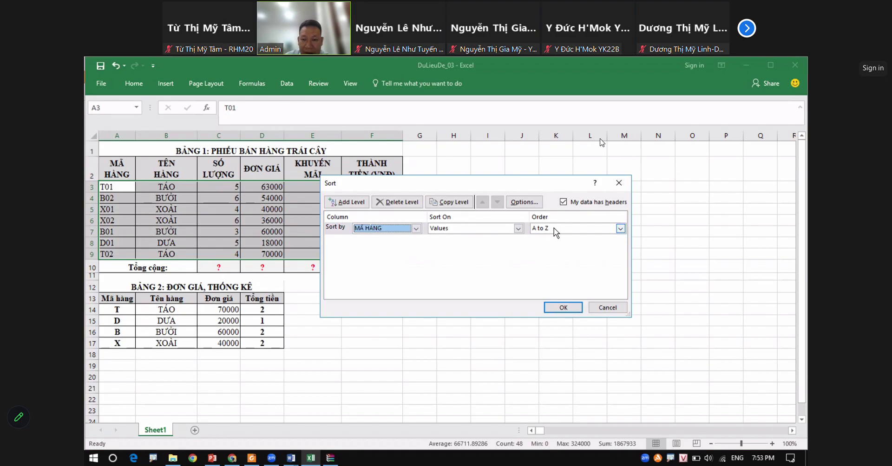
- Add a second sort level by SỐ LƯỢNG, checking the sorting requirement in the exam PDF
left_click(356, 203)
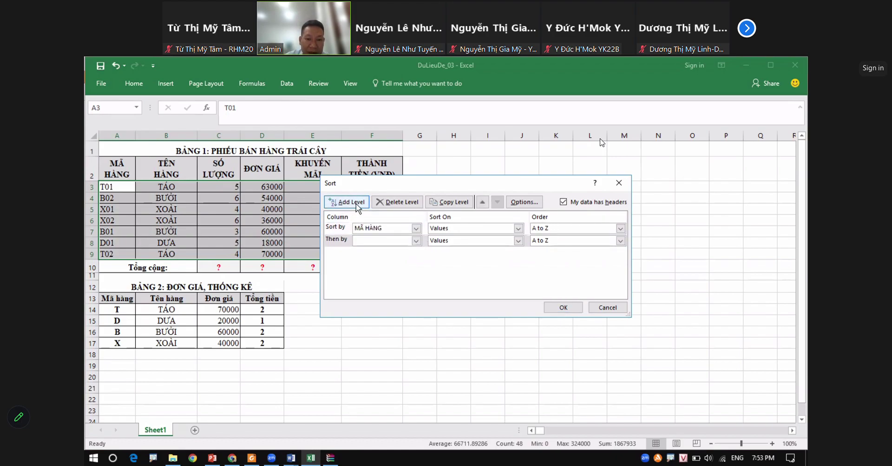
left_click(415, 241)
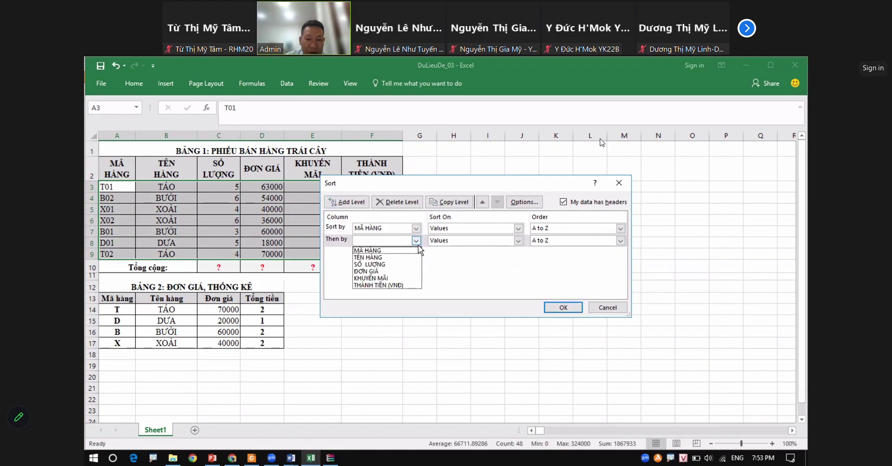
left_click(386, 265)
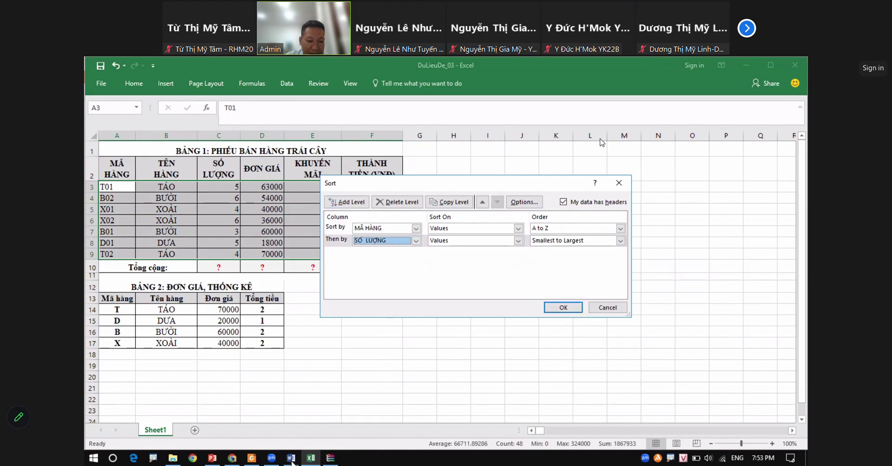
left_click(251, 459)
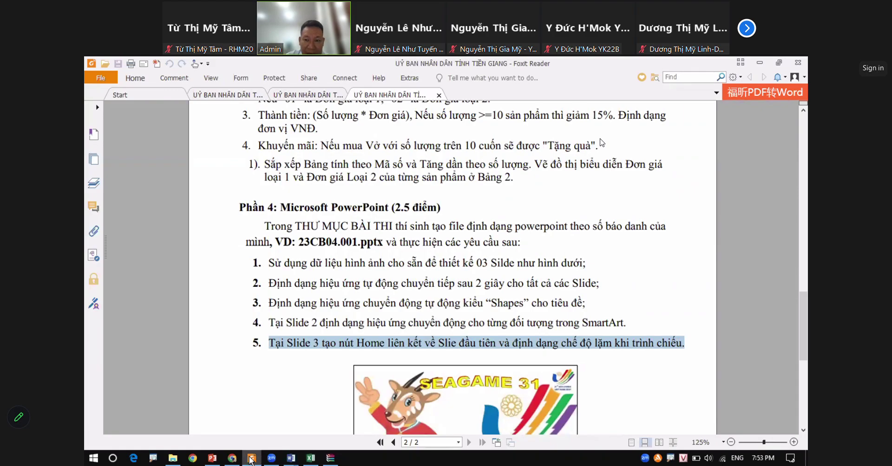
left_click(251, 459)
left_click(416, 241)
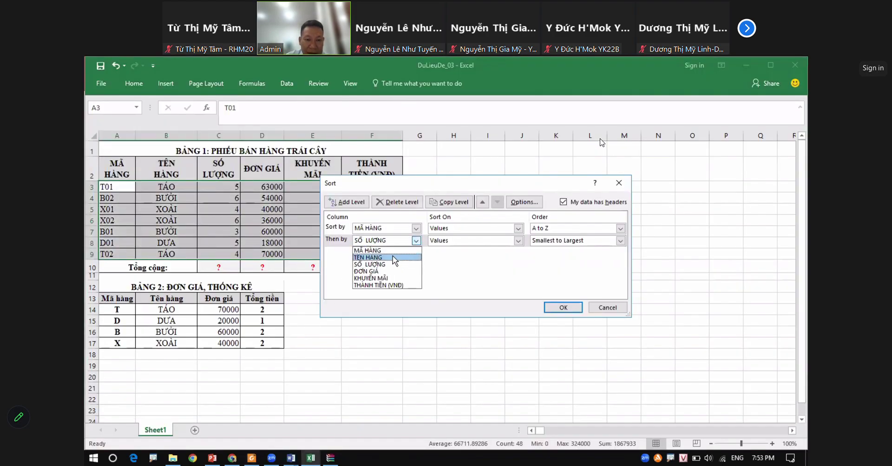
left_click(380, 264)
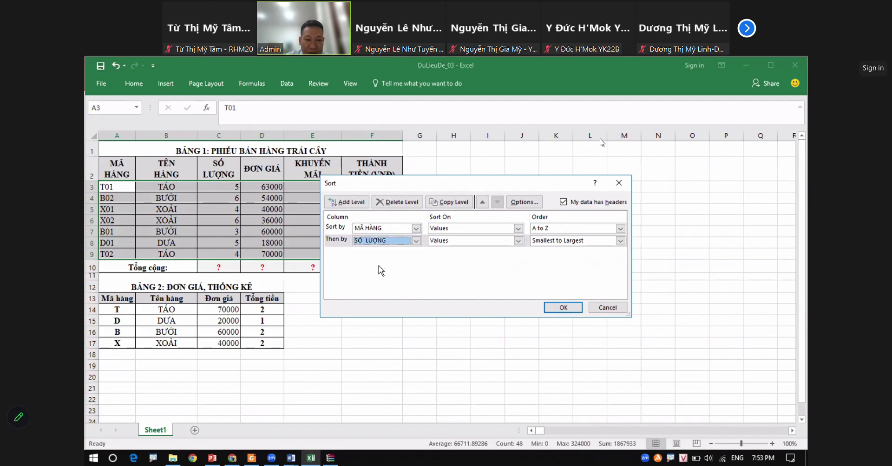
- Order the SỐ LƯỢNG level from Smallest to Largest and apply the two-level sort to Bảng 1
left_click(552, 241)
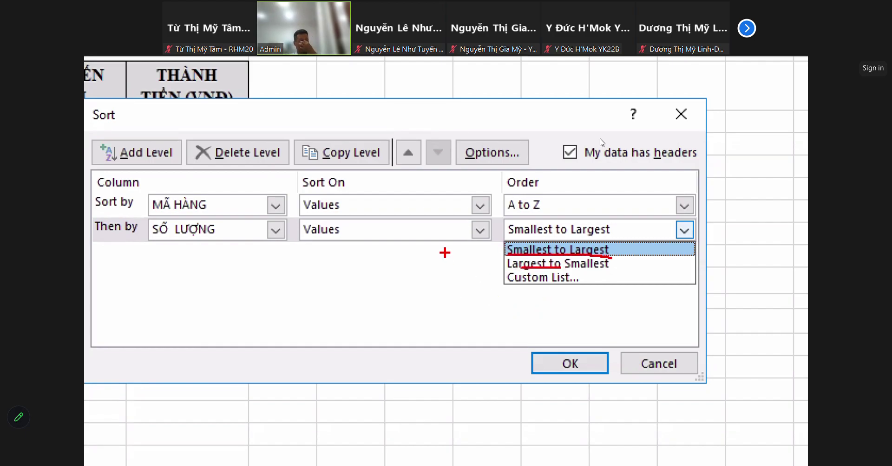
left_click(564, 229)
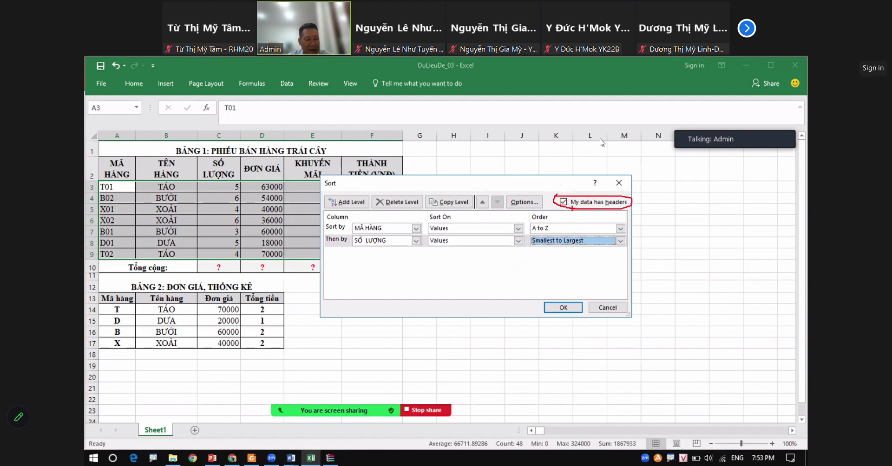
left_click(562, 307)
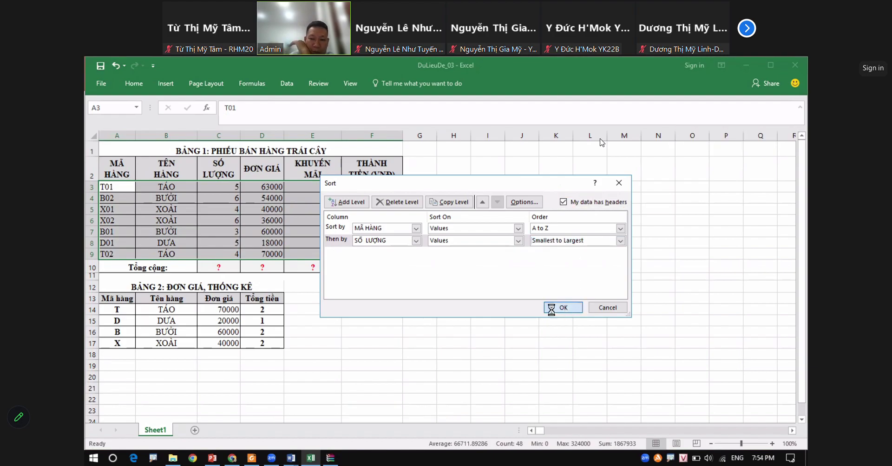
- Merge and center the header cells A2:B2 of the fruit sales table, keeping only the upper-left value
left_click_drag(129, 171, 157, 172)
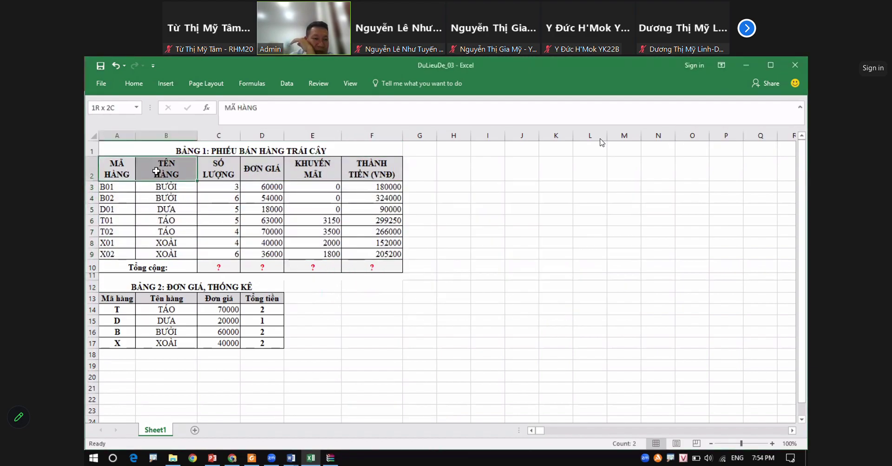
right_click(158, 169)
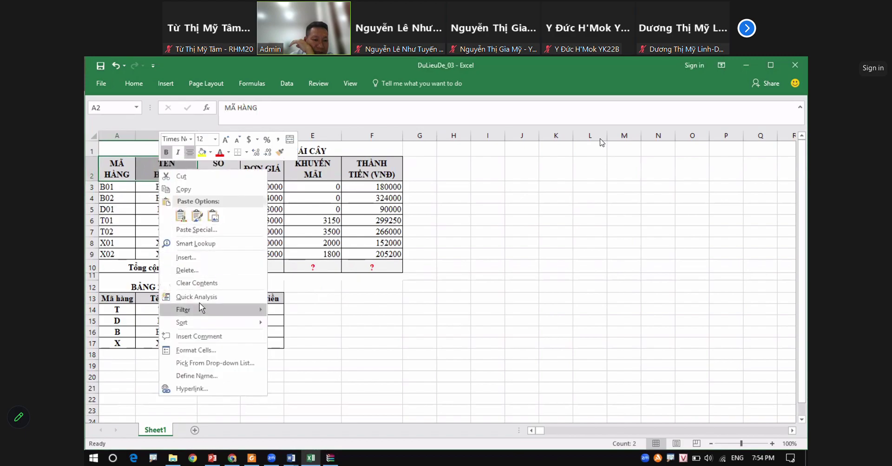
left_click(384, 362)
left_click(133, 83)
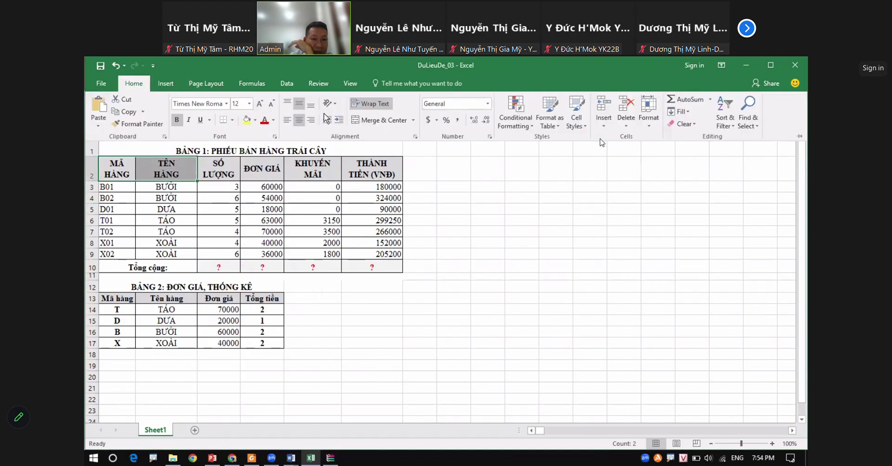
left_click(379, 120)
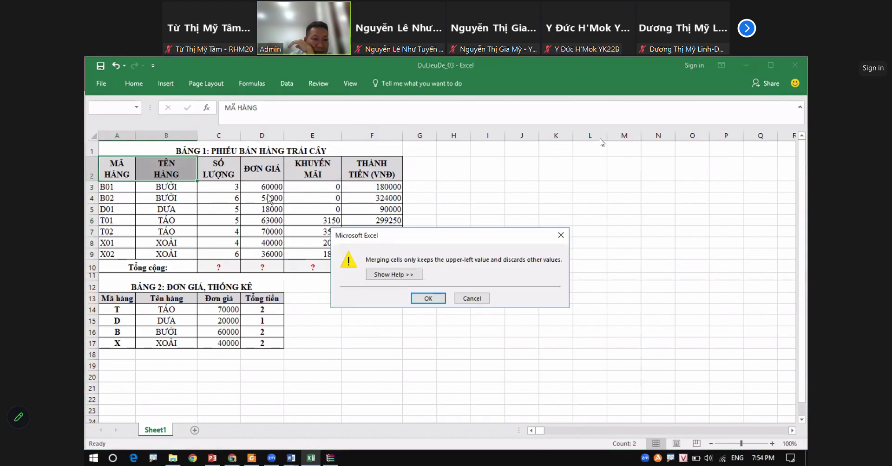
left_click(441, 298)
- Select the fruit sales records in A3:F9, below the merged header, for sorting
left_click(116, 186)
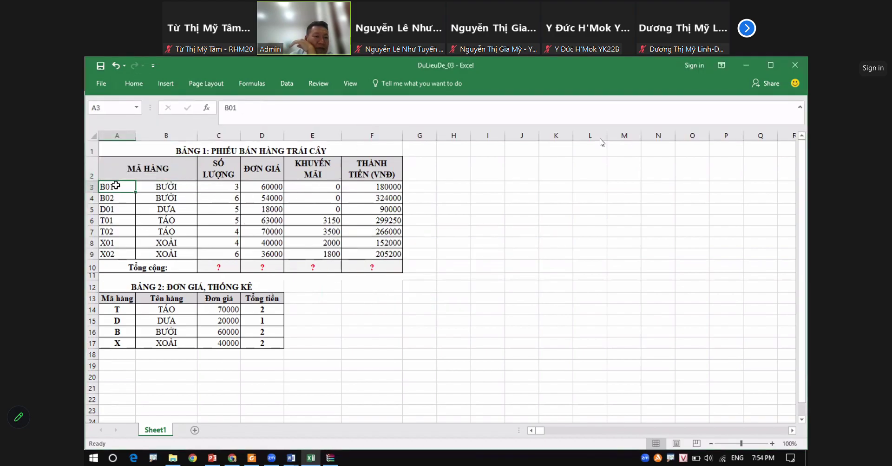
left_click_drag(115, 186, 117, 254)
left_click_drag(167, 186, 178, 247)
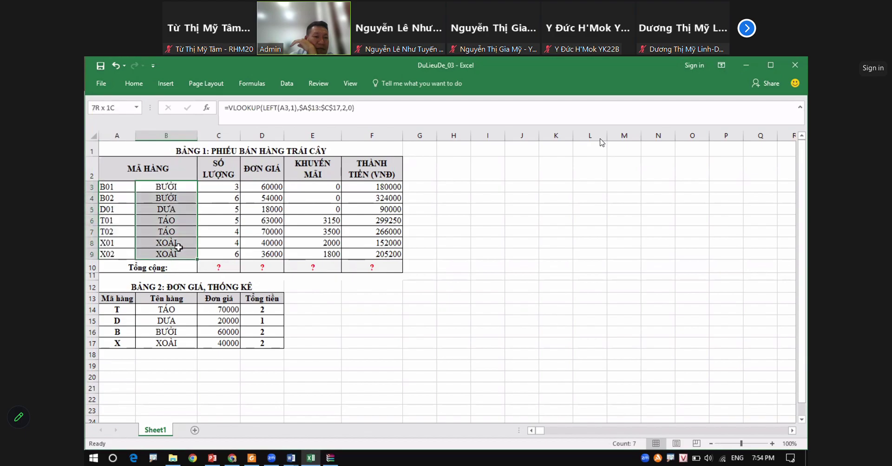
left_click_drag(117, 186, 376, 254)
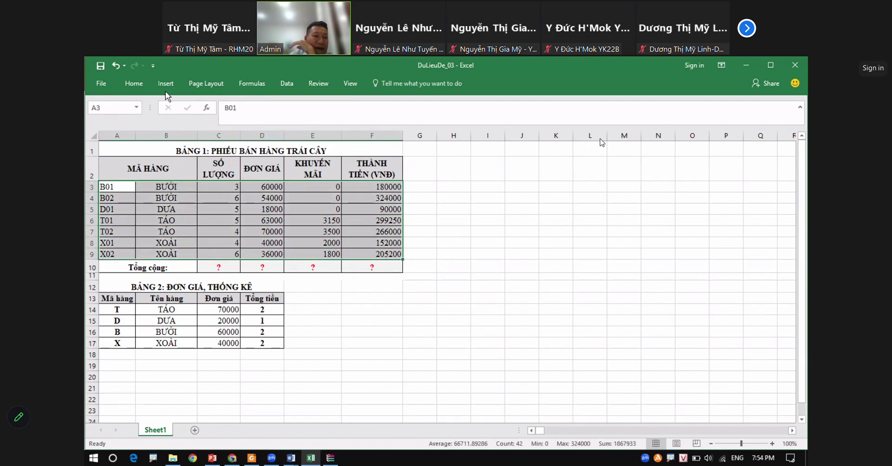
left_click(133, 84)
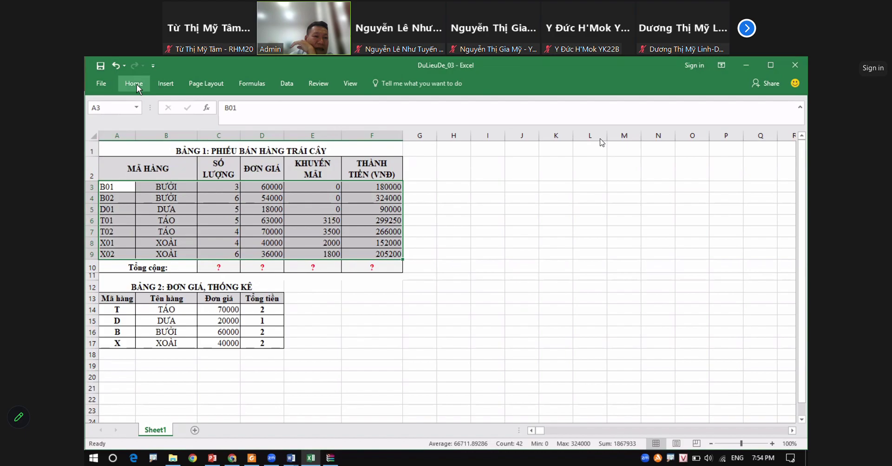
left_click(296, 83)
left_click(312, 114)
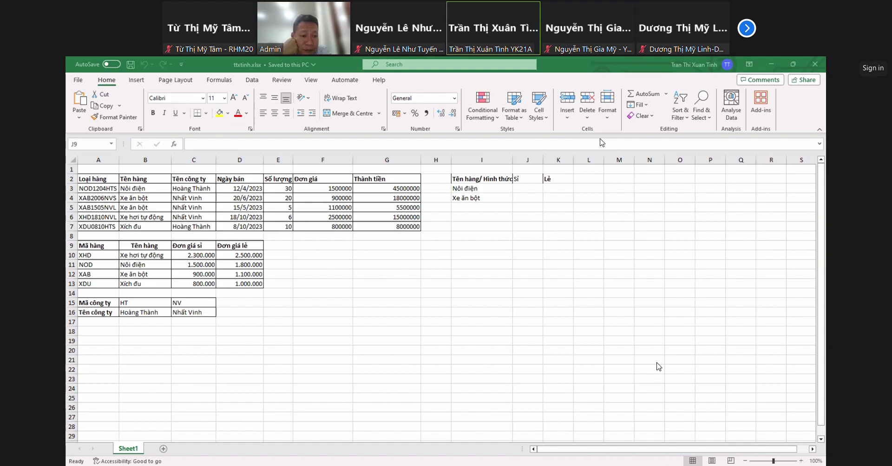
- Start a SUMIFS formula in J3 with the Thành tiền range G$3:G$7 as the sum range
mouse_move(608, 128)
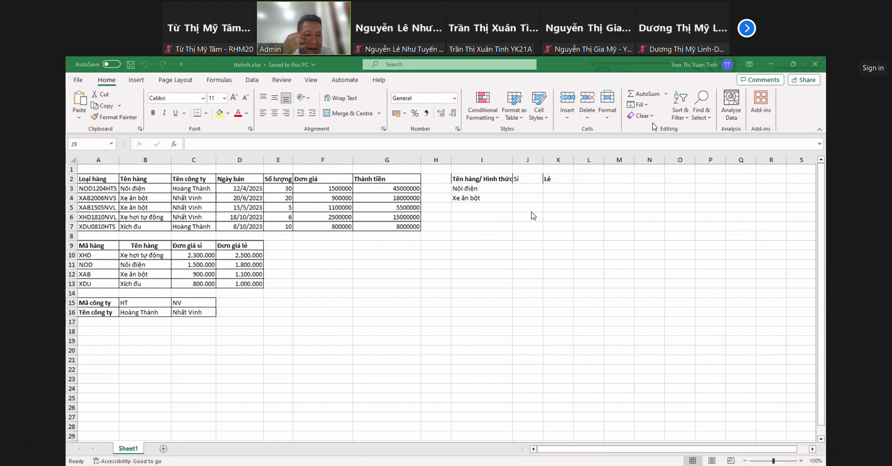
left_click(523, 187)
type("=S")
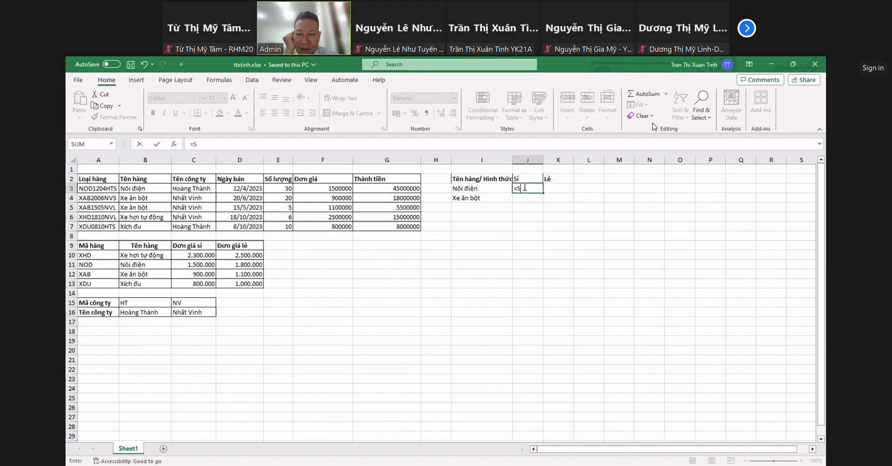
type("UMIFS")
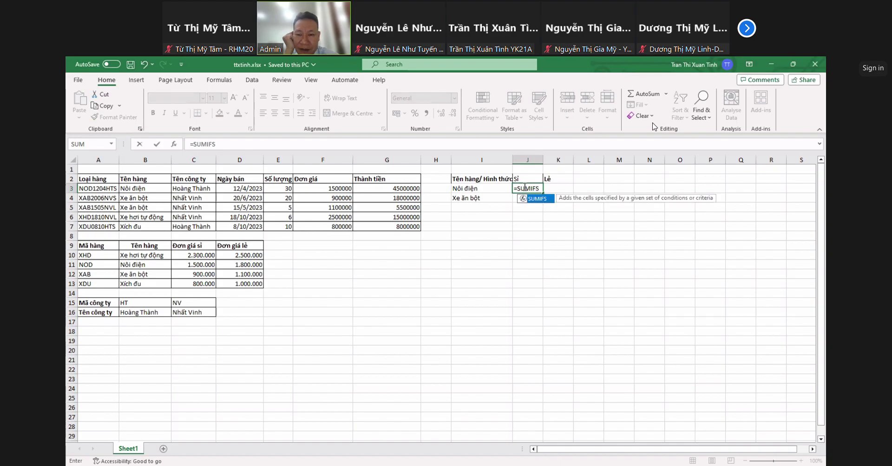
type("(")
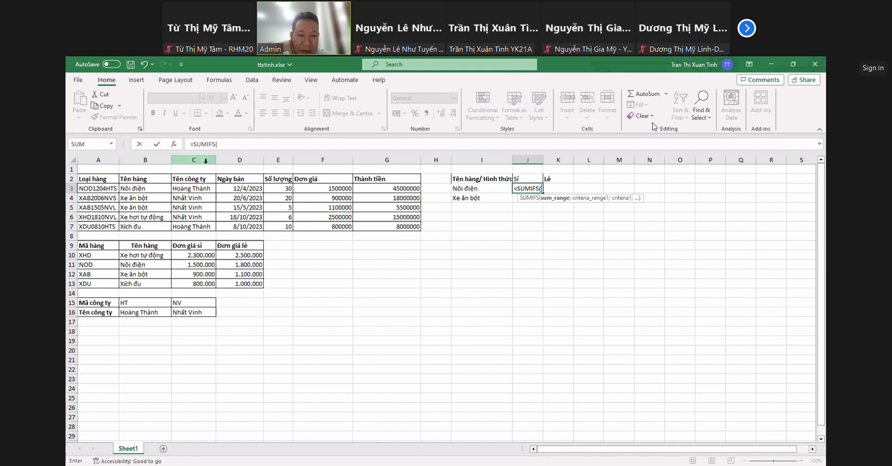
left_click(368, 188)
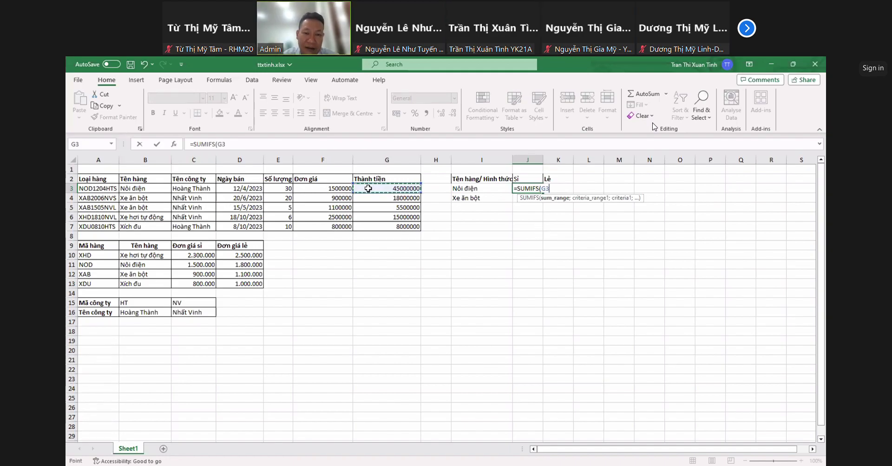
left_click_drag(367, 191, 364, 225)
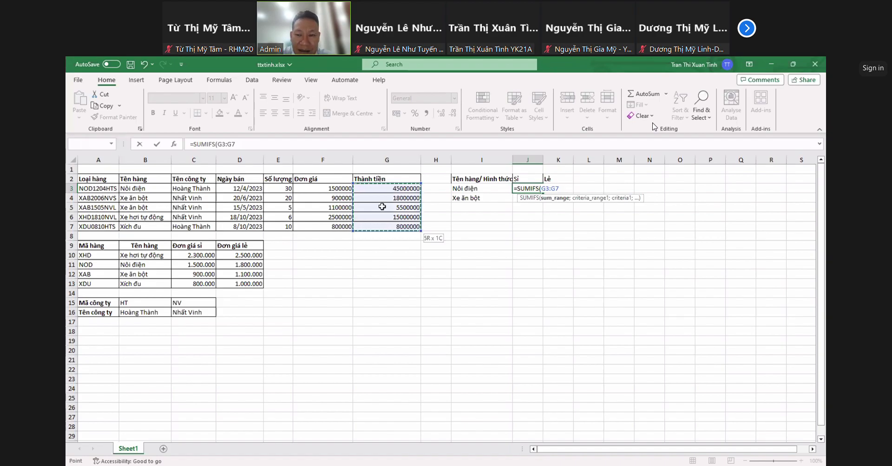
key("F4")
key("F4")
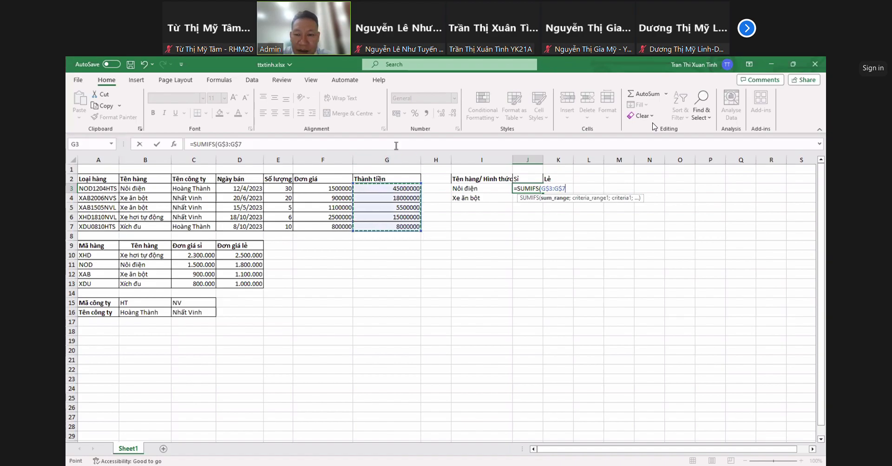
type(";")
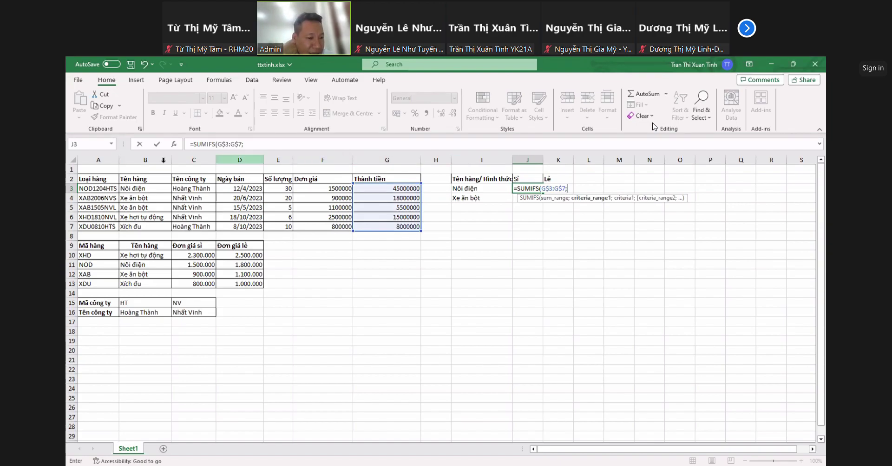
- Add the Tên hàng range $B$3:$B$7 as the first criteria range, with absolute references
left_click(149, 190)
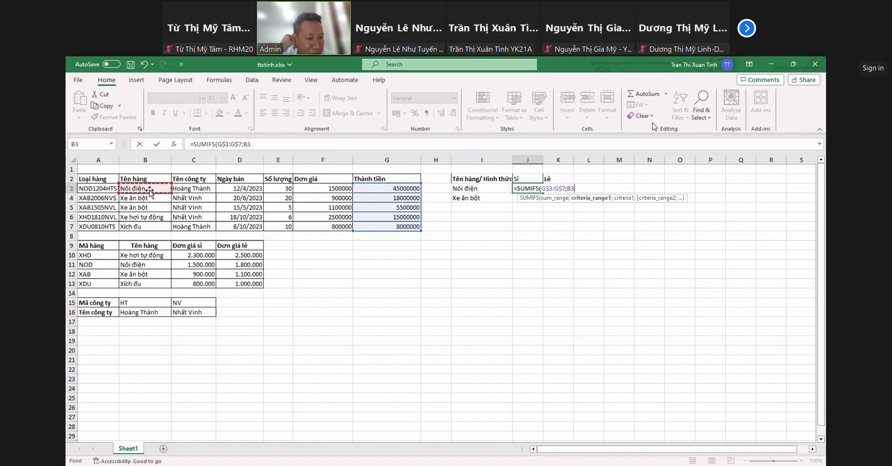
left_click_drag(139, 188, 153, 229)
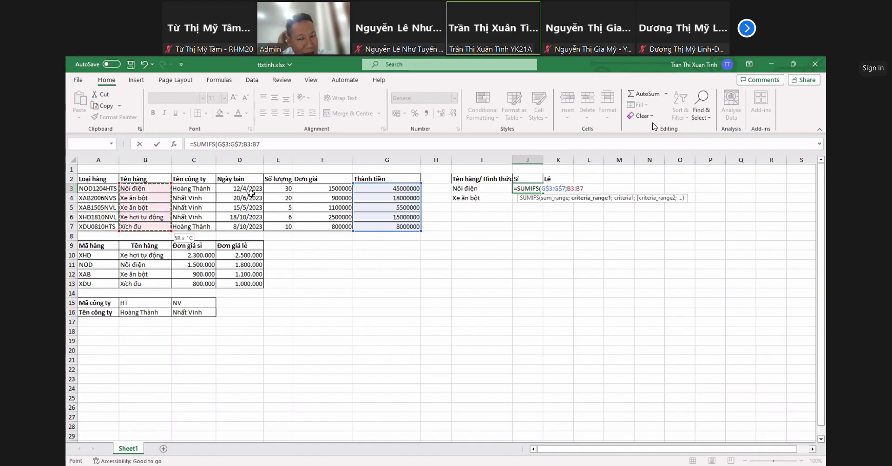
key("F4")
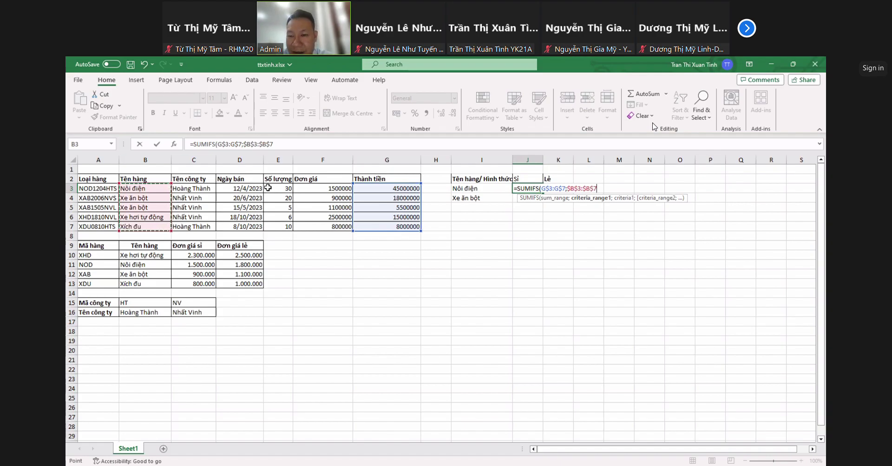
type(";")
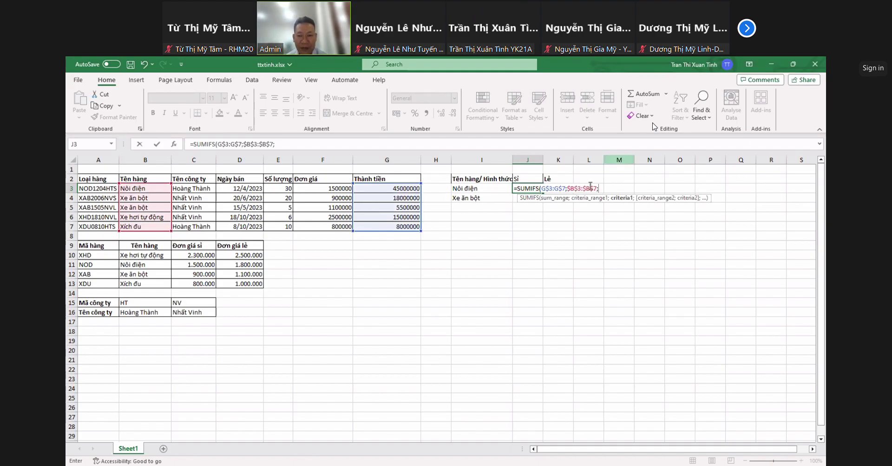
left_click(161, 191)
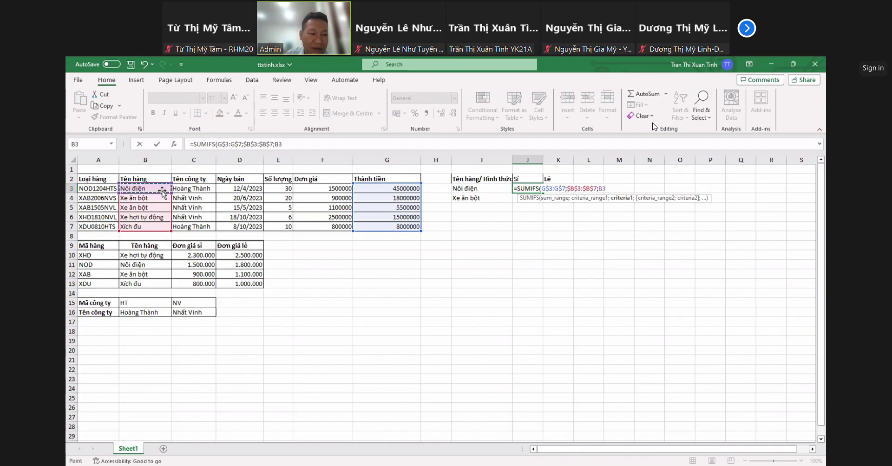
key("BackSpace")
key("BackSpace")
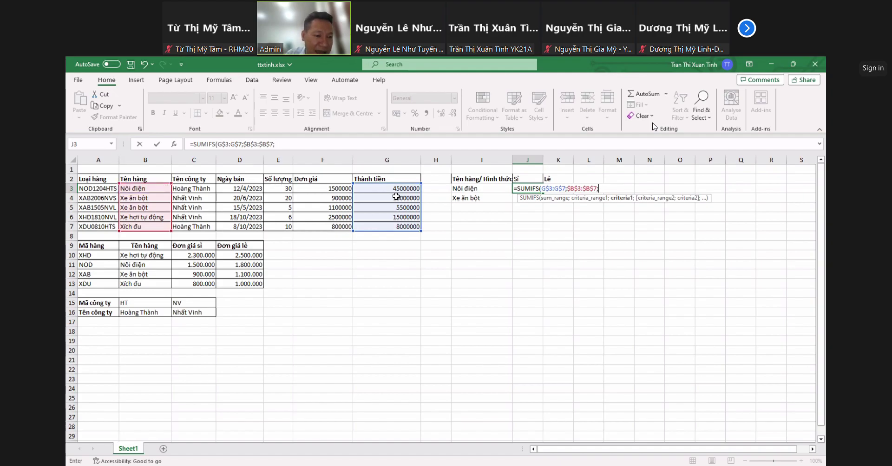
- Use the Nôi điện cell $B$11 from the price table as the first SUMIFS criterion
left_click(148, 267)
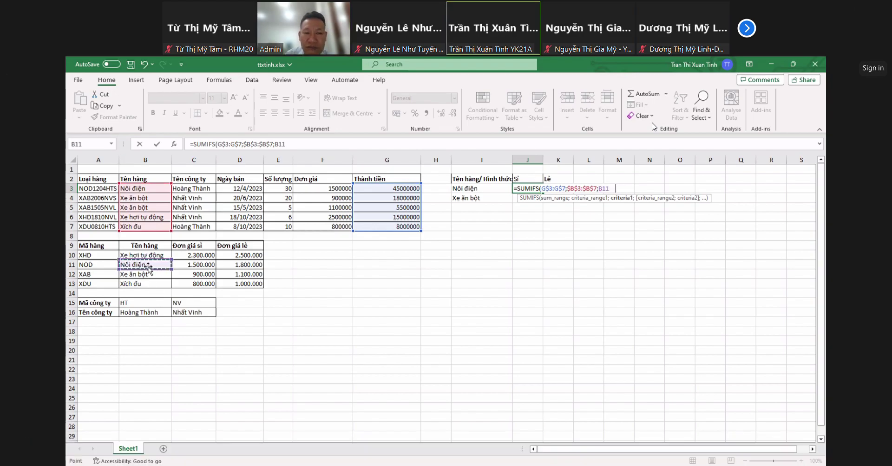
key("F4")
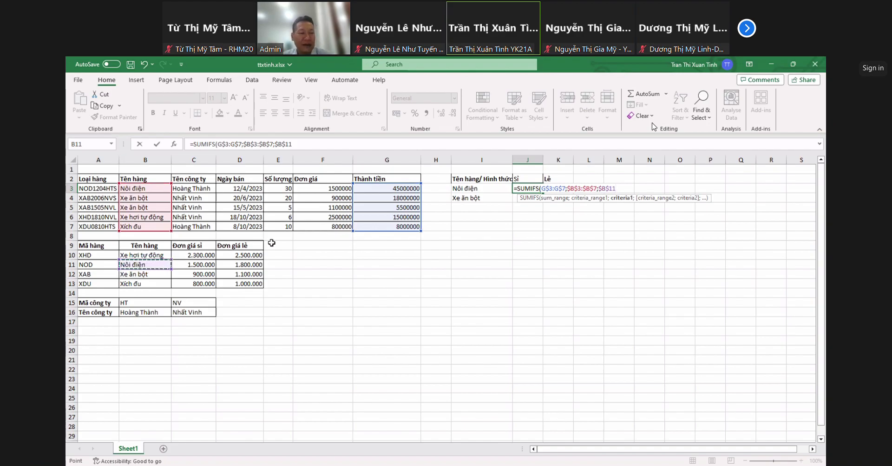
type(";")
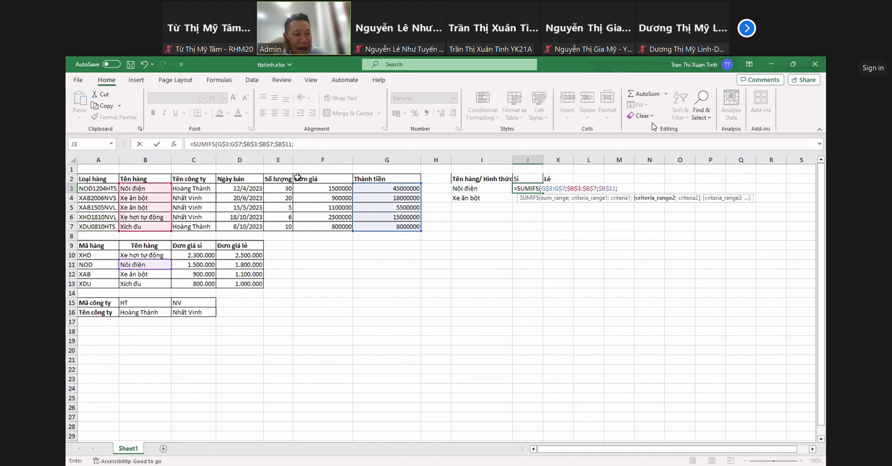
left_click(211, 255)
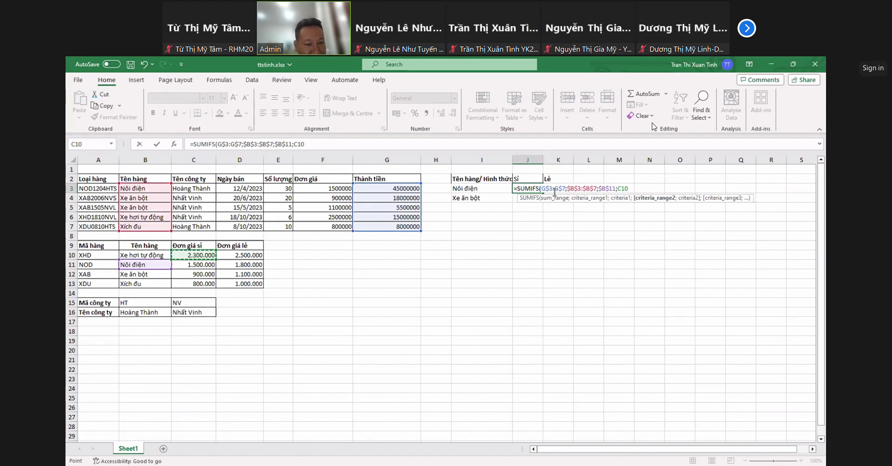
key("BackSpace")
key("BackSpace")
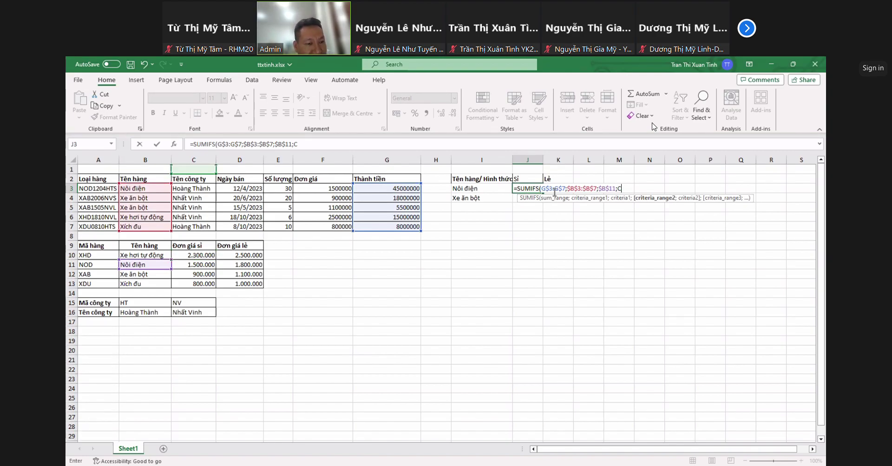
key("BackSpace")
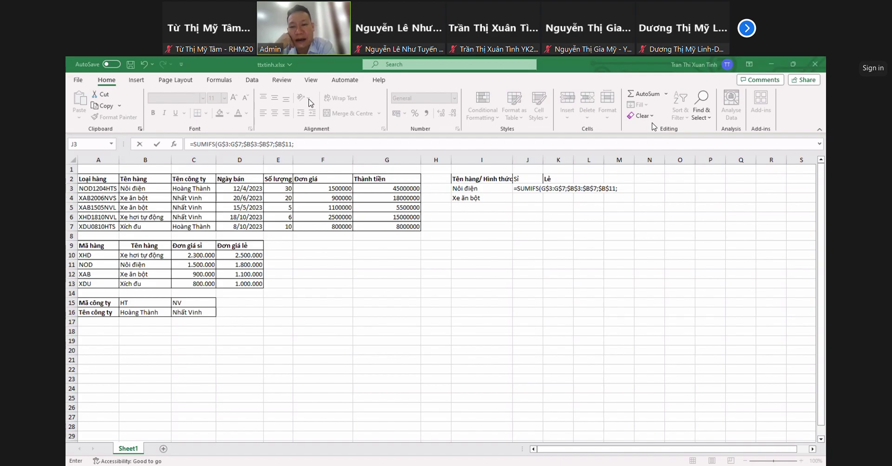
- Finish the J3 formula without a second criterion, as =SUMIFS(G$3:G$7;$B$3:$B$7;$B$11)
left_click(619, 190)
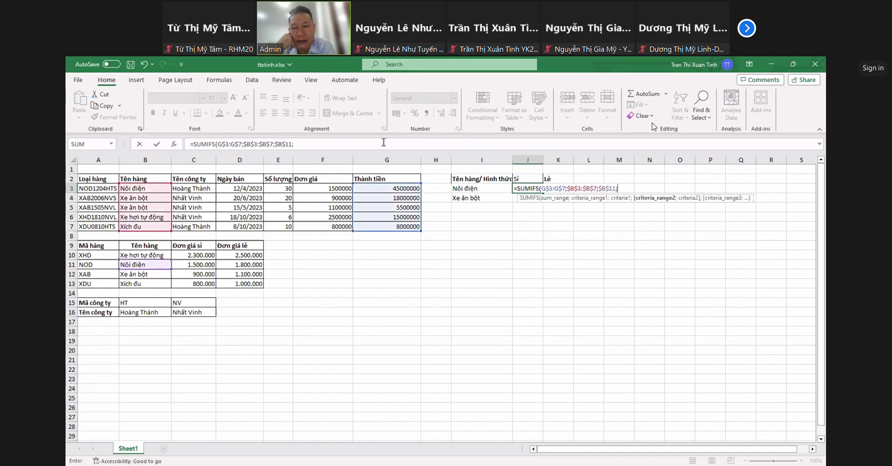
key("BackSpace")
type(")")
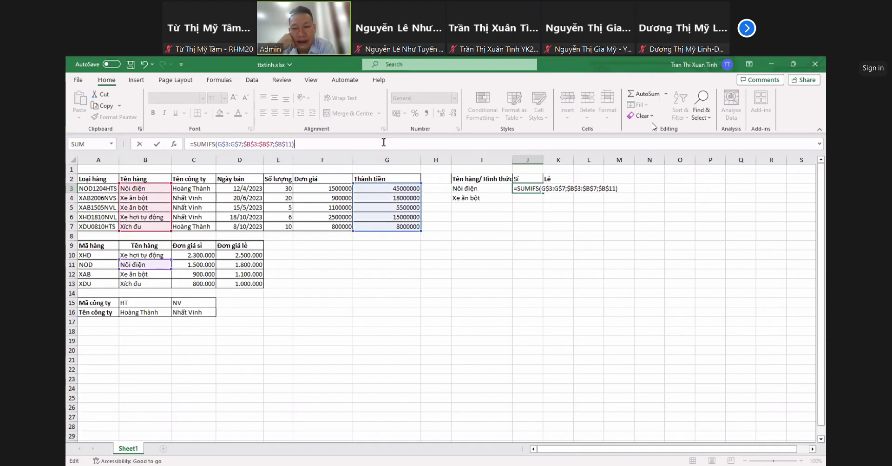
key("Return")
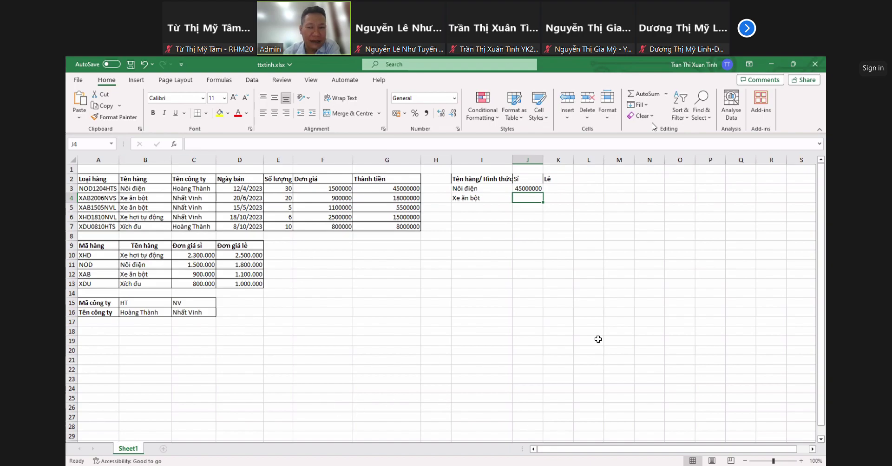
- Fill the SUMIFS formula from J3 down to J4 for Xe ăn bột
left_click(538, 189)
left_click_drag(542, 193, 544, 202)
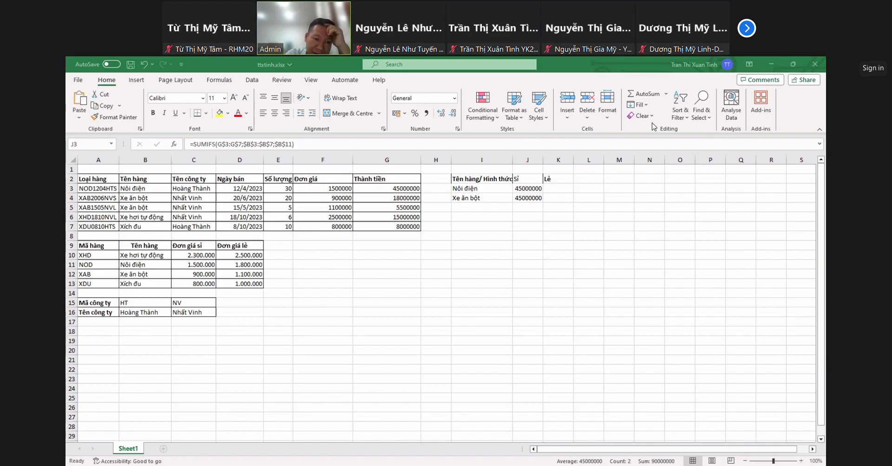
left_click(653, 126)
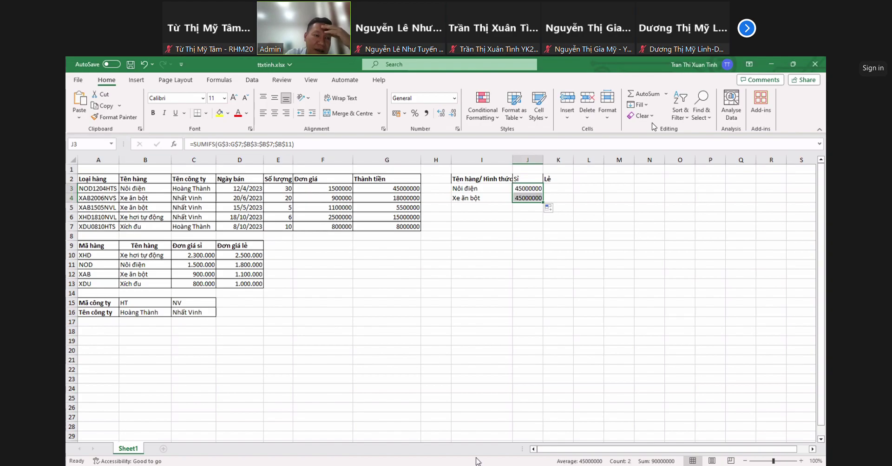
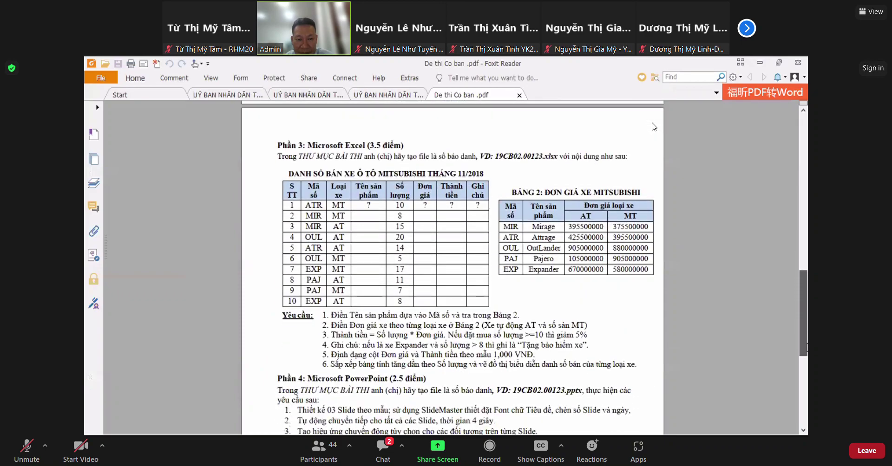
- Examine the Excel and PowerPoint parts of the Mitsubishi exam De thi Co ban
scroll(653, 127, "up", 1)
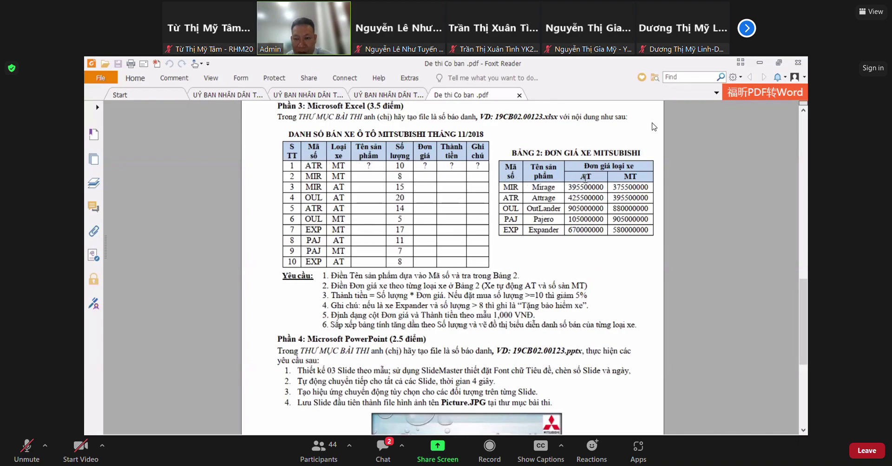
scroll(622, 178, "up", 1)
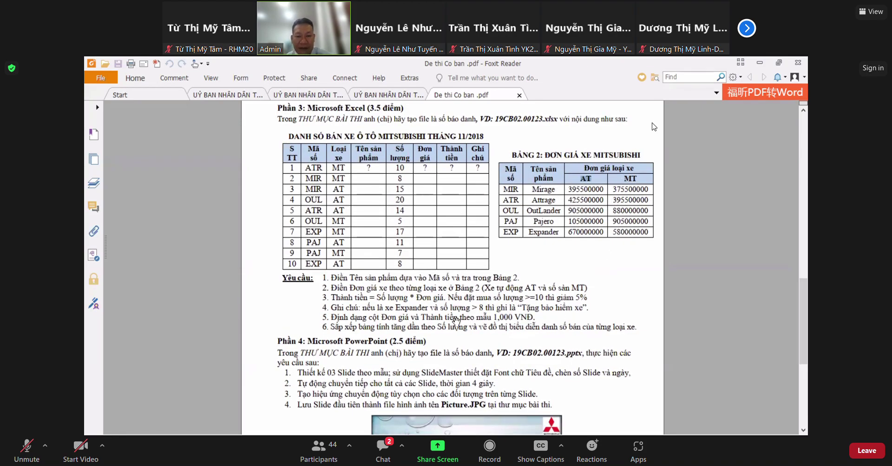
scroll(495, 312, "down", 2)
scroll(495, 312, "down", 10)
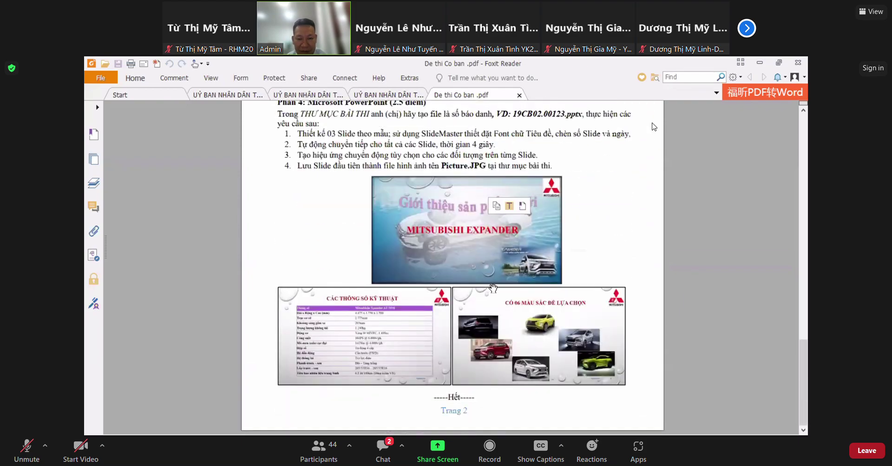
scroll(513, 387, "up", 9)
scroll(513, 387, "up", 2)
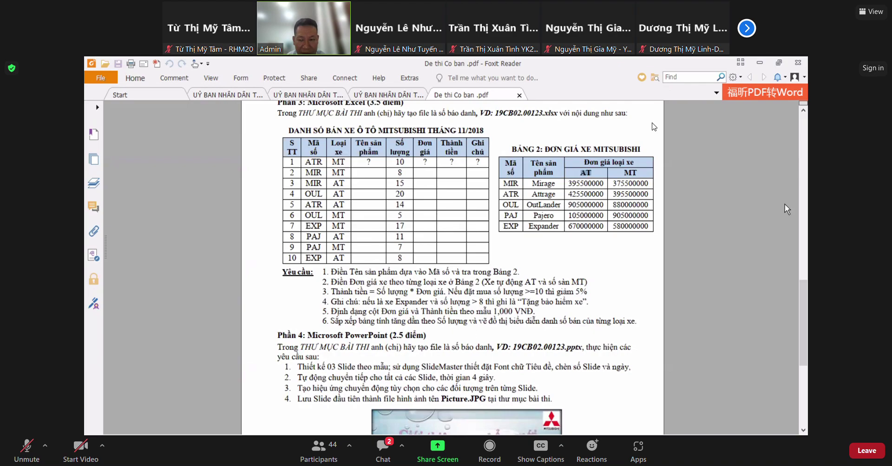
- Close the De thi Co ban exam and the exam document beside it, and minimise the PDF reader
left_click(519, 96)
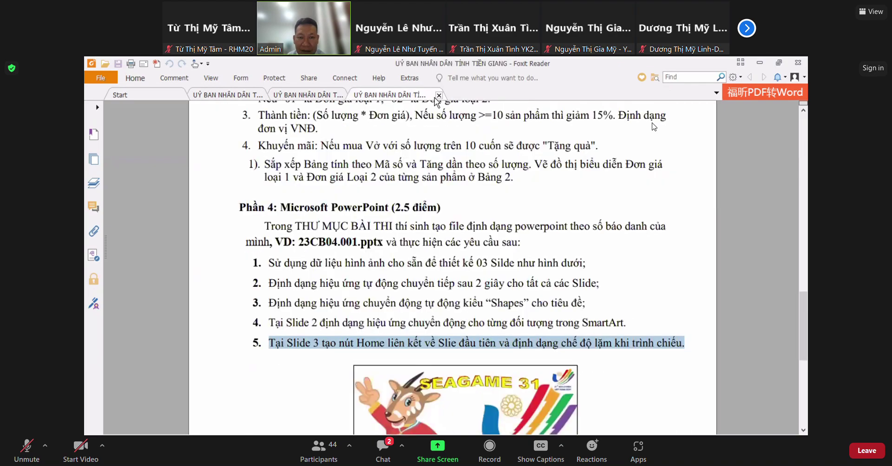
left_click(438, 96)
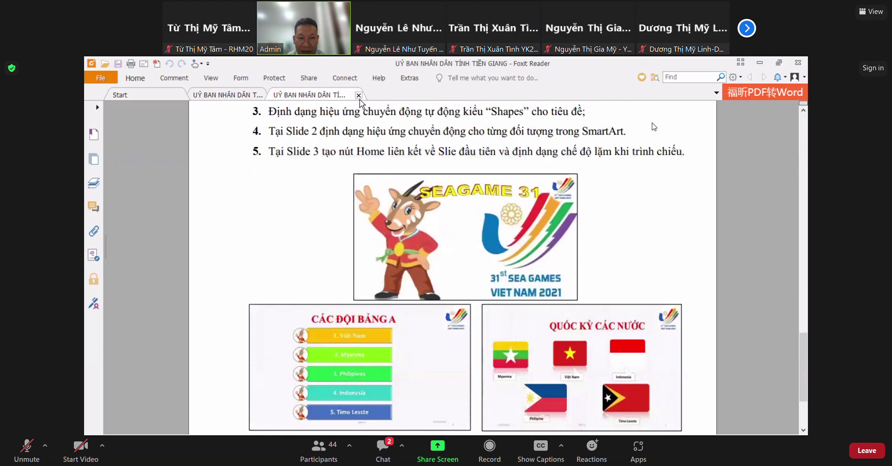
left_click(761, 62)
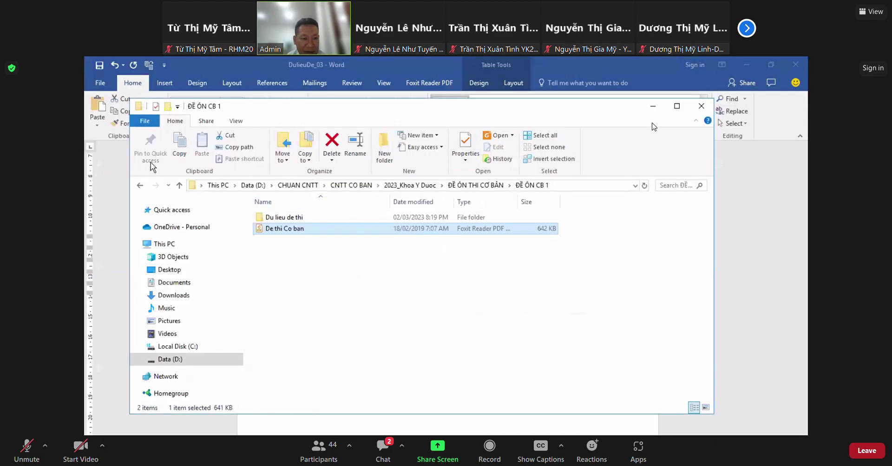
- Open the exam De thi CB from the ĐỀ ÔN CB 2 folder
left_click(179, 185)
double_click(275, 241)
double_click(276, 229)
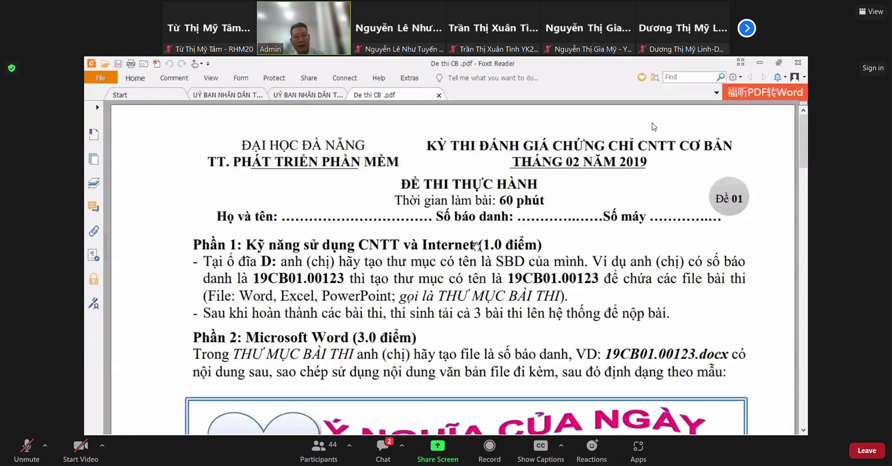
- Look through the De thi CB exam, from the Word sample page to the Excel and PowerPoint tasks
scroll(551, 302, "down", 1)
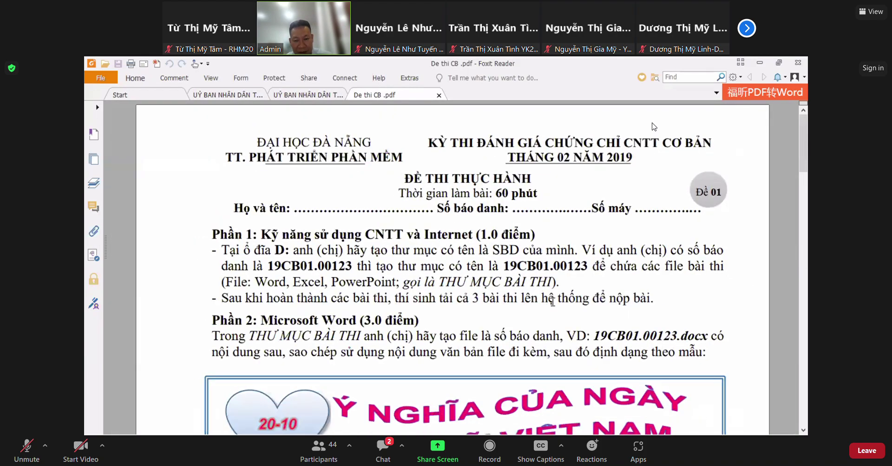
scroll(765, 324, "down", 1)
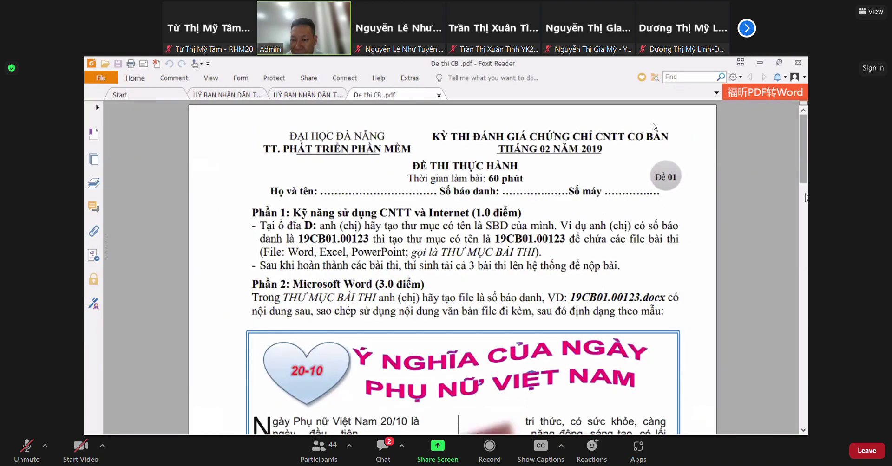
scroll(653, 127, "down", 10)
scroll(653, 126, "down", 10)
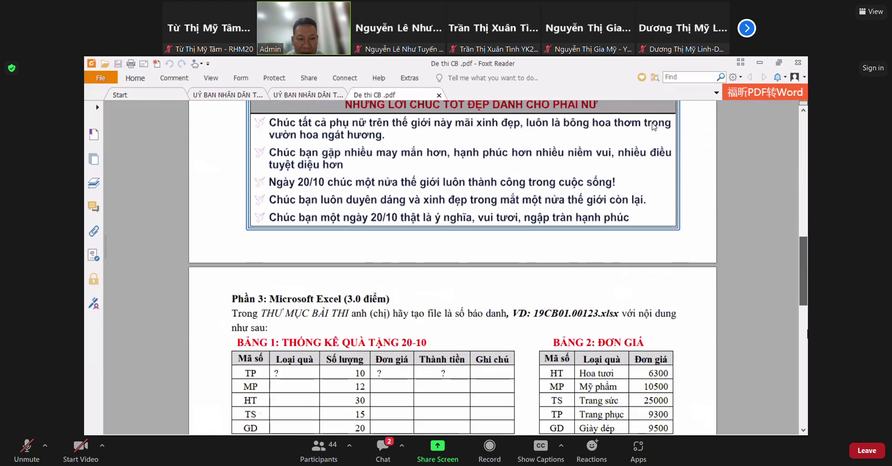
scroll(653, 126, "down", 10)
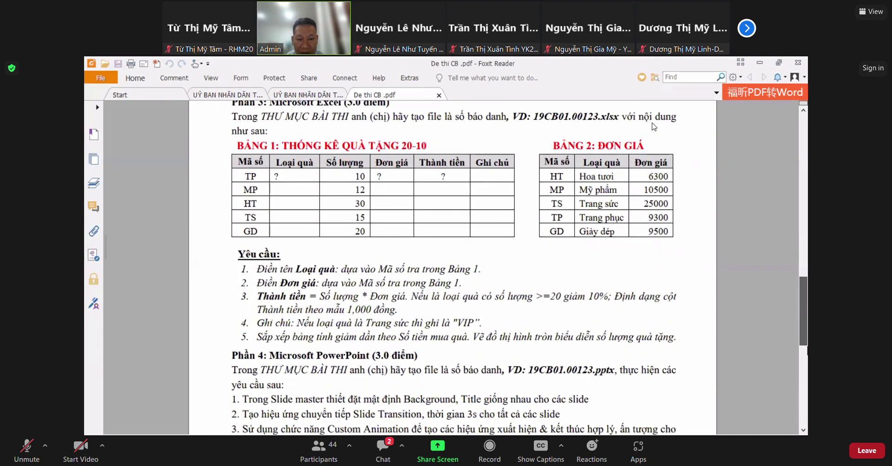
scroll(654, 126, "down", 2)
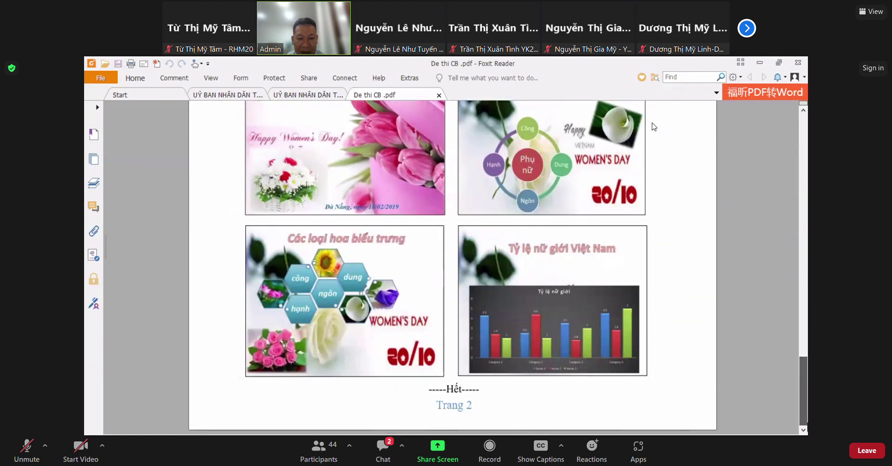
scroll(653, 127, "up", 10)
scroll(653, 127, "up", 15)
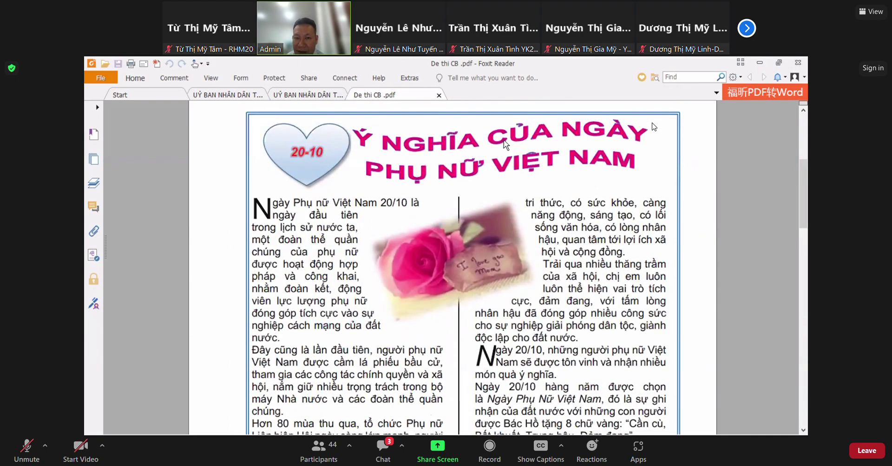
- Close the De thi CB exam and open De thi CB 03 from the ĐỀ ÔN CB 3 folder
left_click(797, 62)
left_click(760, 62)
left_click(174, 185)
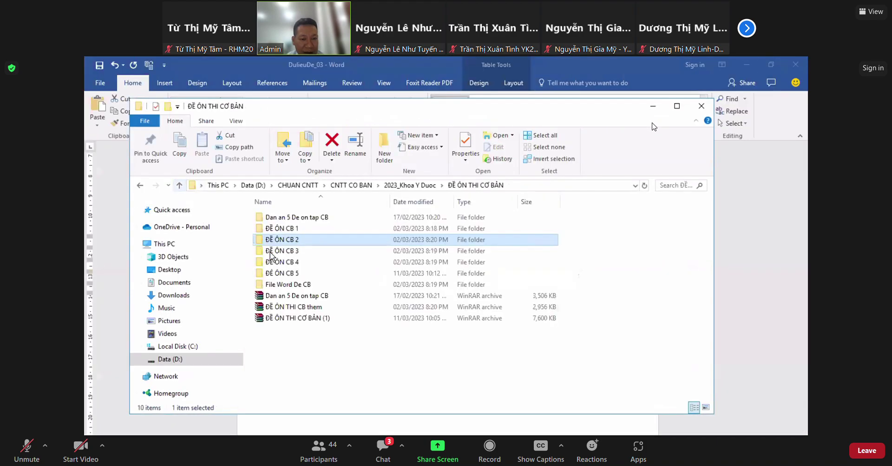
double_click(285, 249)
double_click(289, 230)
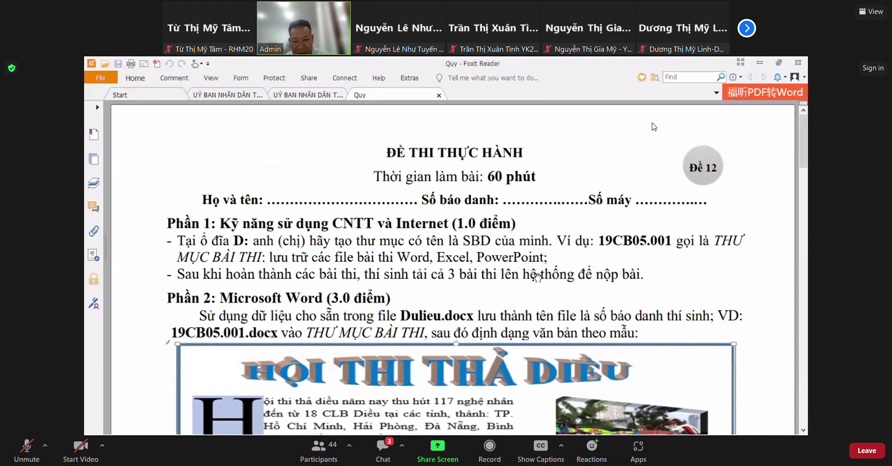
scroll(534, 280, "down", 1, "ctrl")
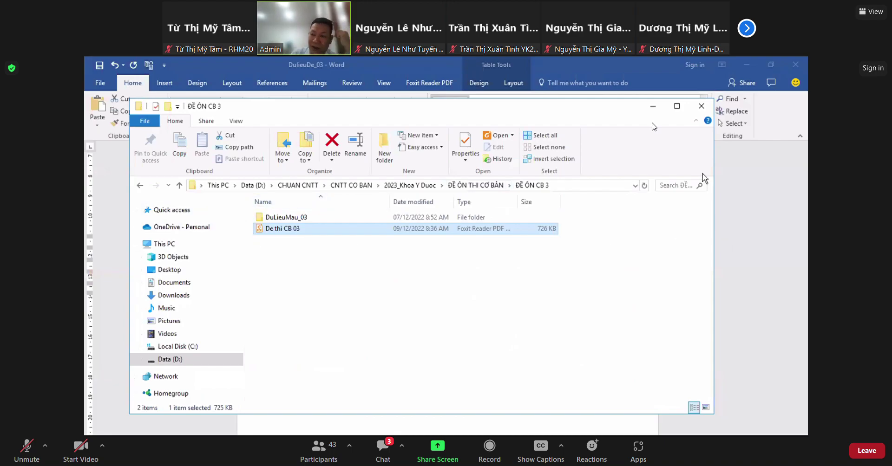
left_click(673, 107)
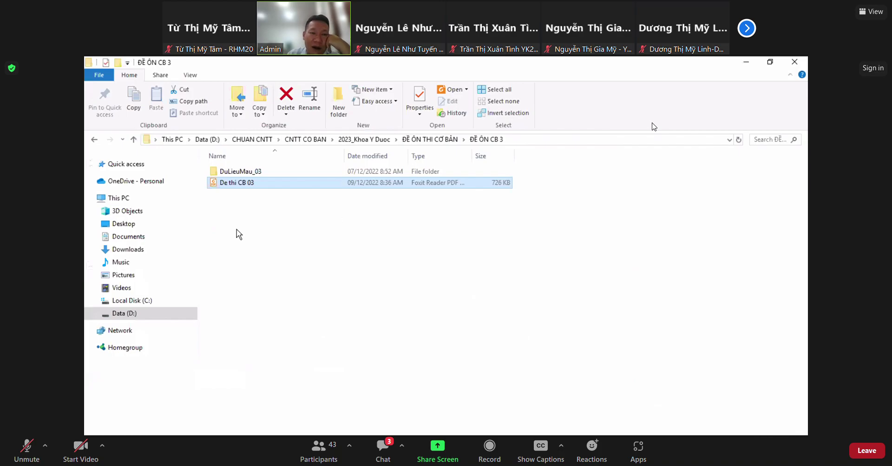
left_click(769, 62)
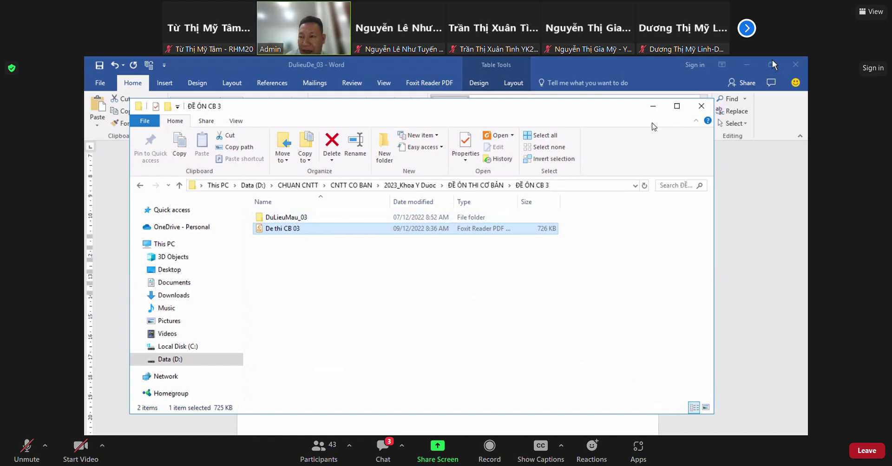
- Look over the open Word practice document about Ngày hội Kết nối Xanh and close the Bà Nà Hills document
left_click(654, 106)
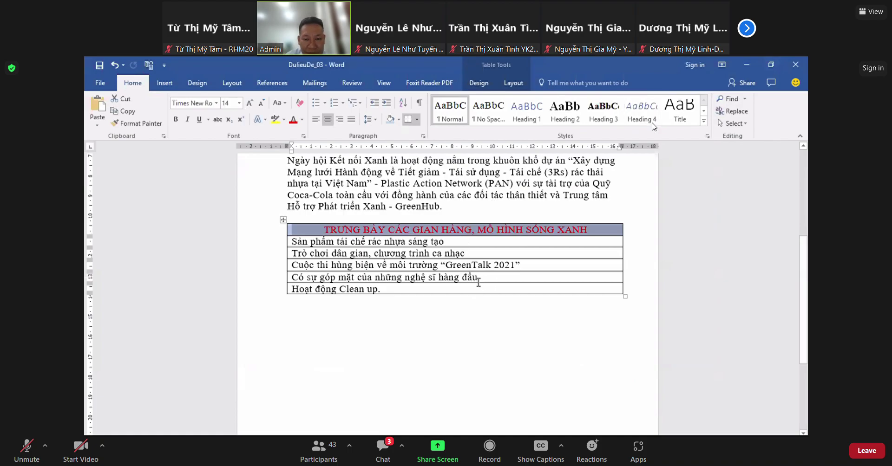
scroll(478, 282, "down", 5)
scroll(412, 311, "up", 5)
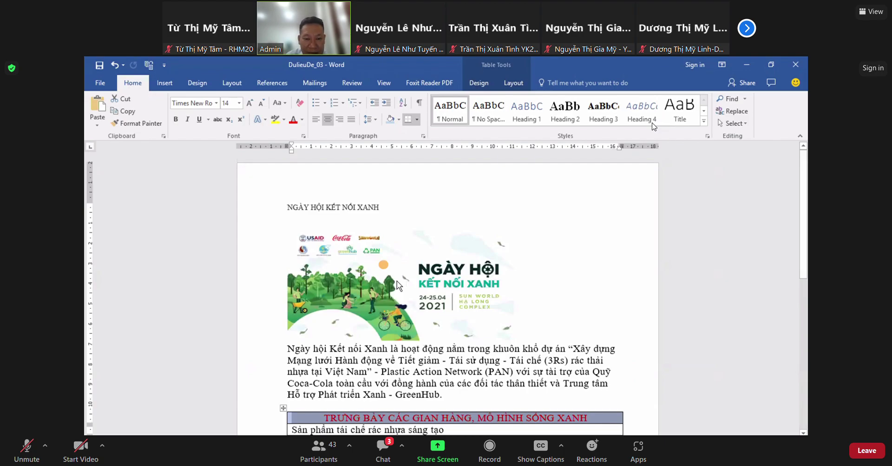
key("alt+Tab")
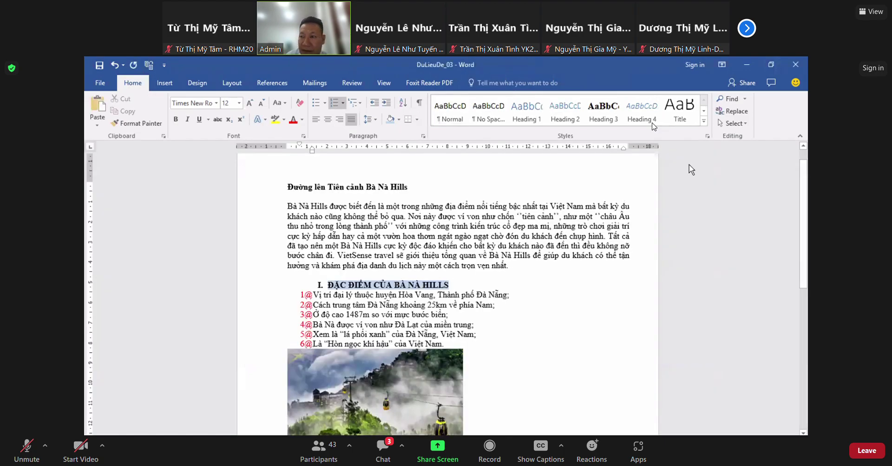
left_click(795, 64)
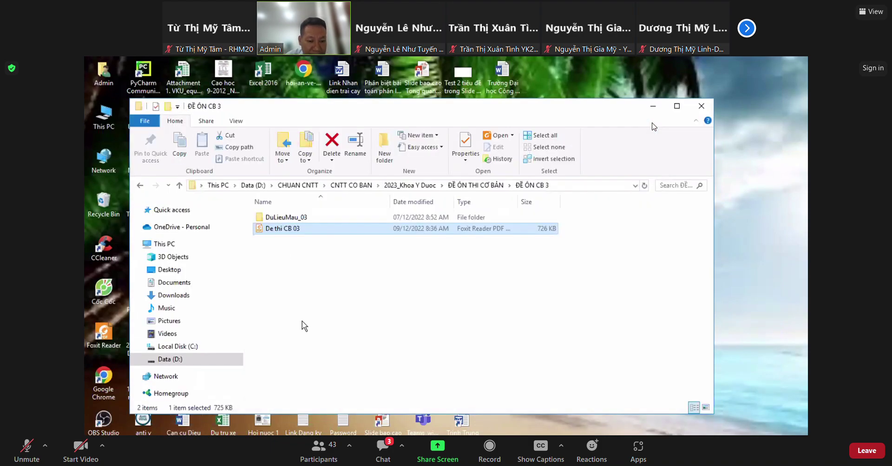
- Reopen De thi CB 03 and examine its Excel part with the admission results tables
double_click(274, 228)
scroll(392, 269, "down", 10)
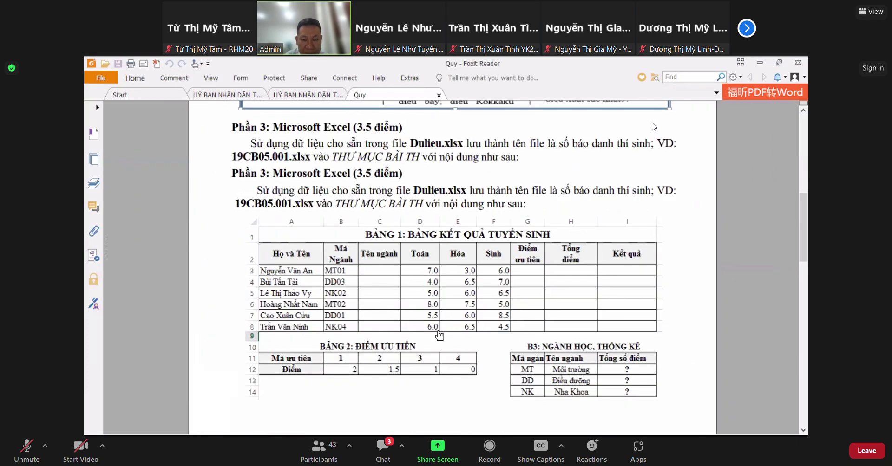
scroll(434, 235, "down", 5)
scroll(373, 214, "up", 3)
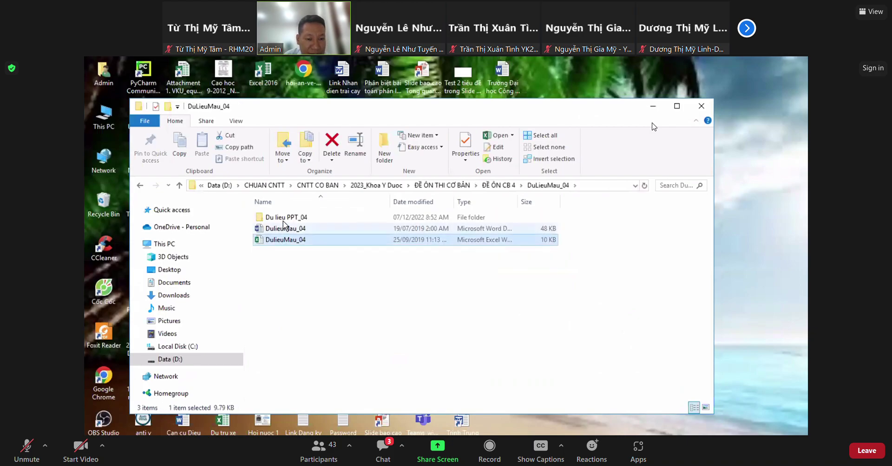
- Check the pictures in the Du lieu PPT_04 folder and return to the ĐỀ ÔN THI CƠ BẢN folder
double_click(272, 217)
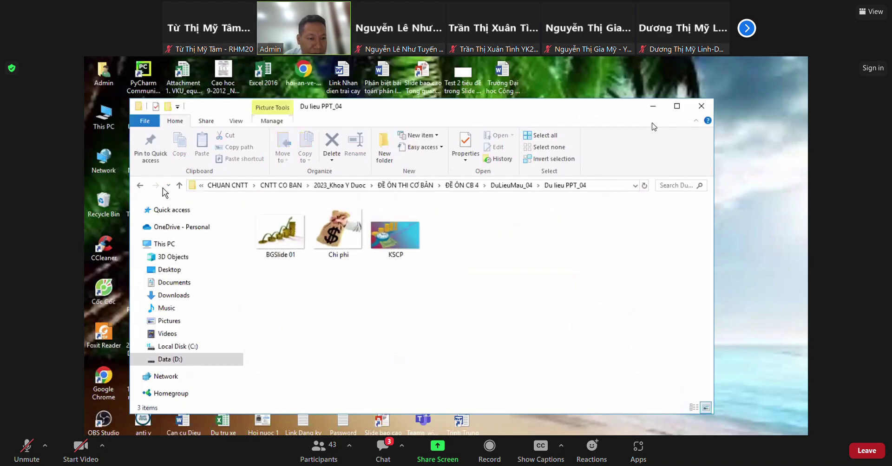
left_click(179, 185)
left_click(178, 185)
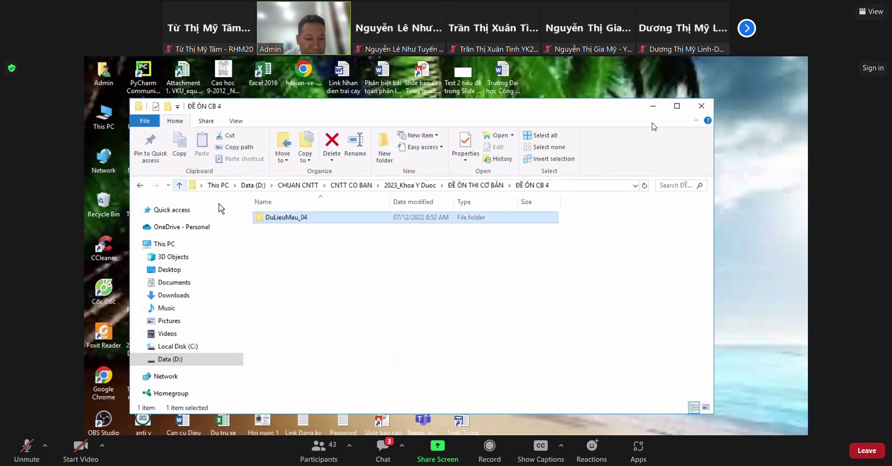
left_click(178, 185)
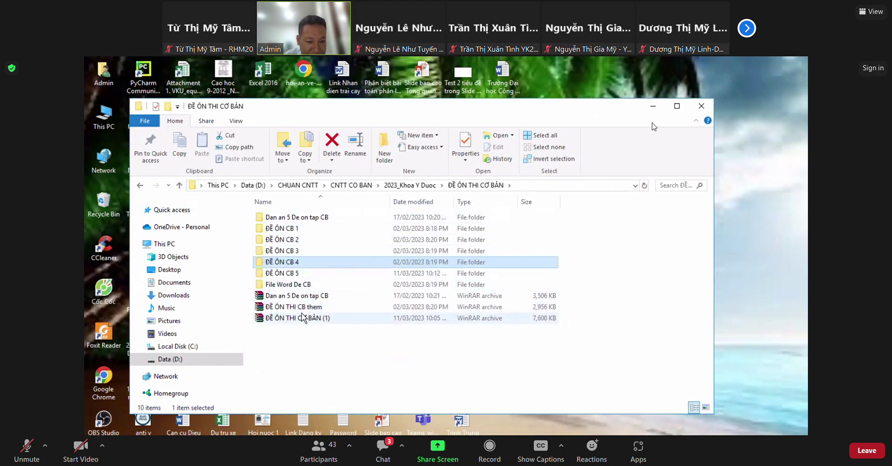
- Open the Word file De thi CB 04 from the File Word De CB folder
left_click(290, 274)
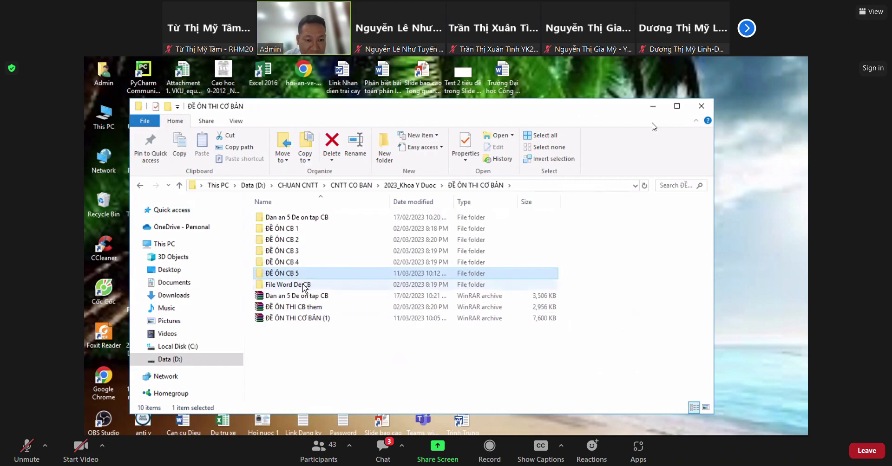
double_click(303, 286)
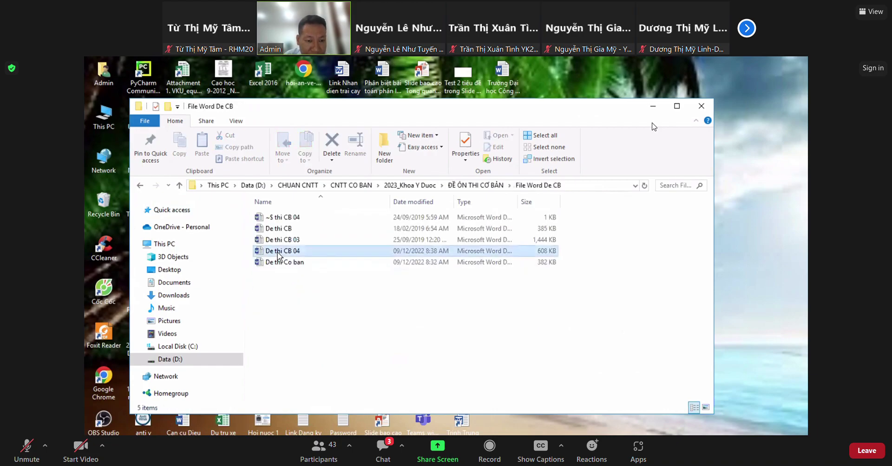
double_click(280, 251)
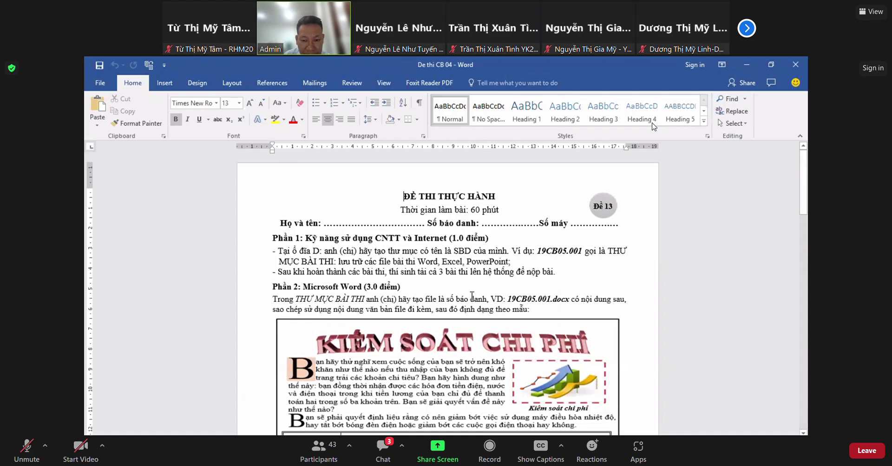
- Review the Word sample and the Excel sales tables in De thi CB 04, and minimise the document
scroll(472, 296, "down", 15)
scroll(455, 280, "up", 8)
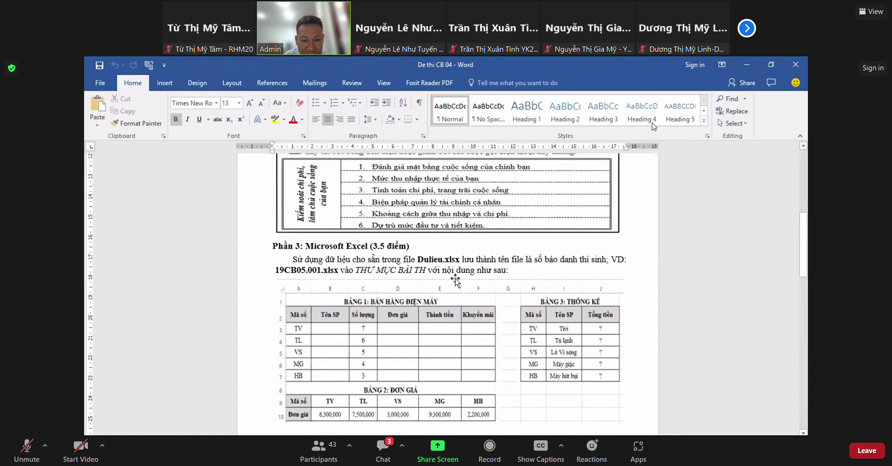
left_click(452, 324)
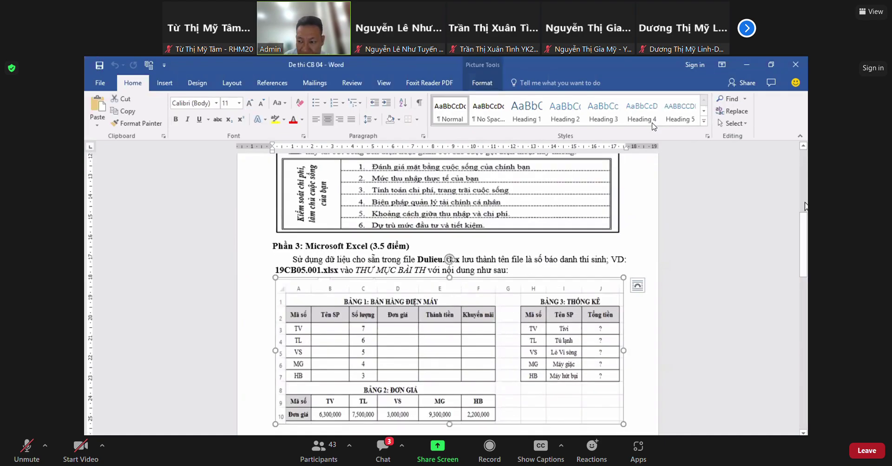
left_click_drag(801, 232, 795, 158)
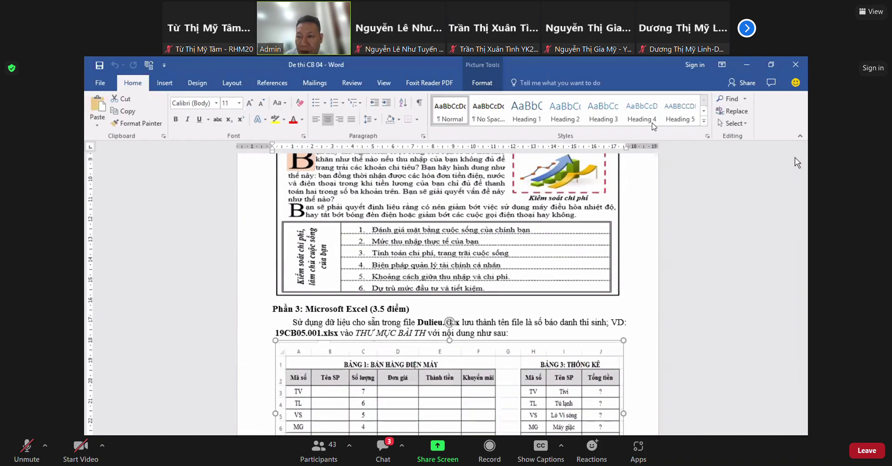
left_click(746, 65)
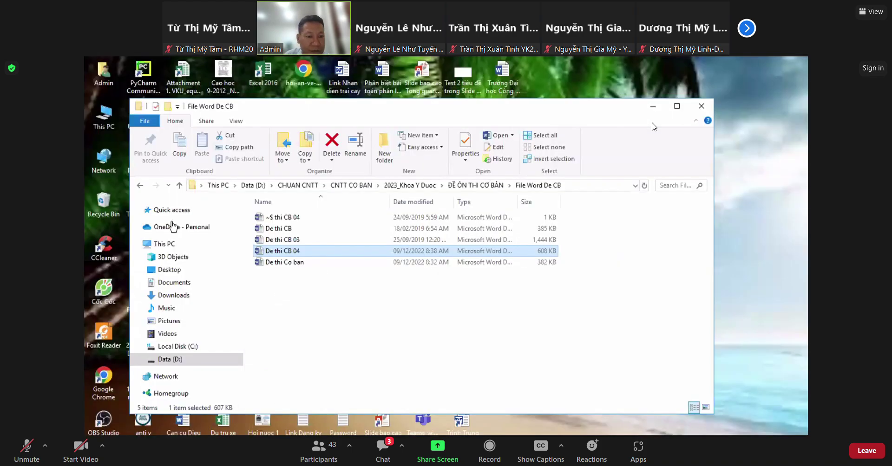
- Open the Word exam De thi CB 06 from the ĐỀ ÔN CB 5 folder
left_click(179, 185)
double_click(288, 274)
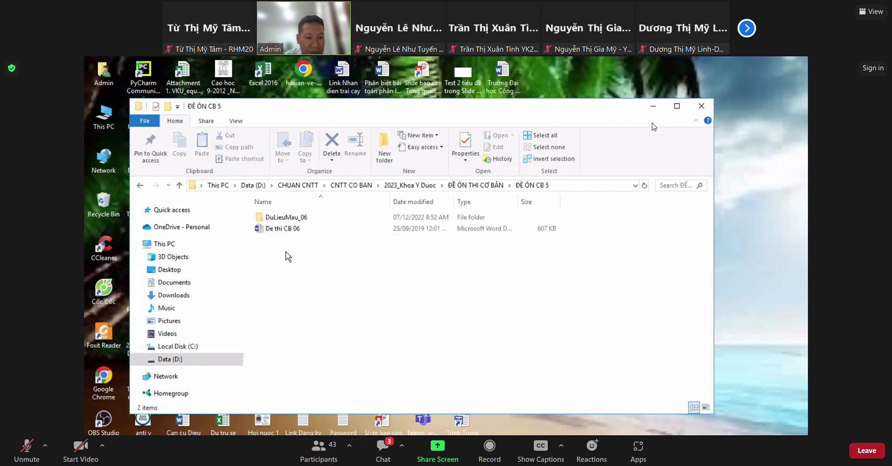
double_click(289, 232)
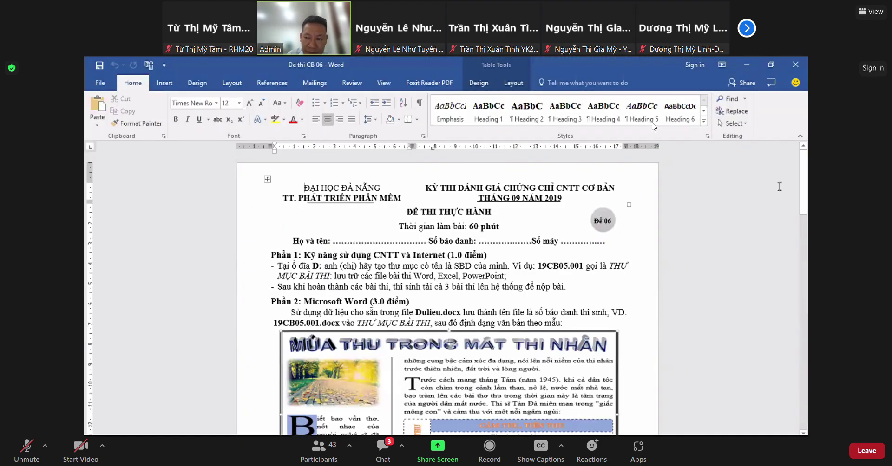
- Review the Excel requirements and PowerPoint part of De thi CB 06, and close the document
left_click_drag(805, 175, 803, 247)
scroll(653, 126, "down", 5)
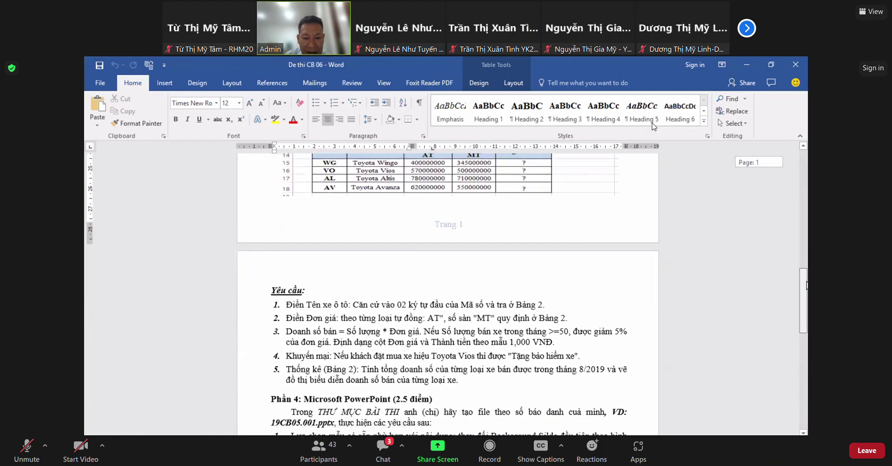
scroll(653, 127, "down", 8)
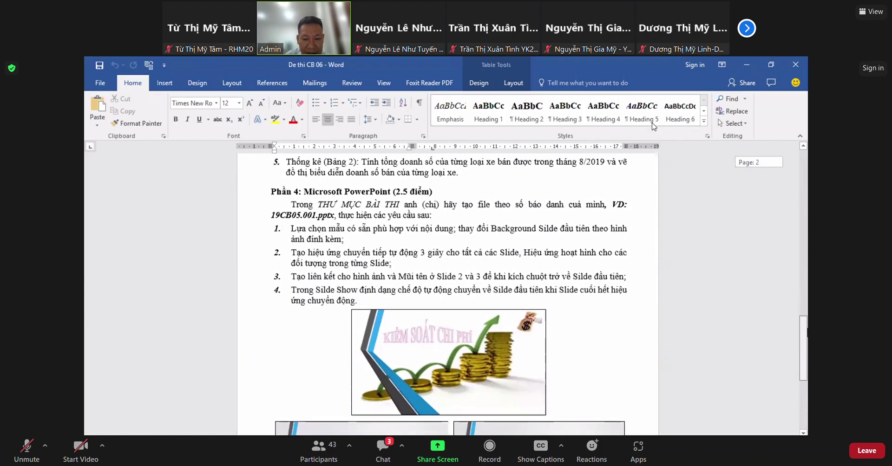
left_click(795, 65)
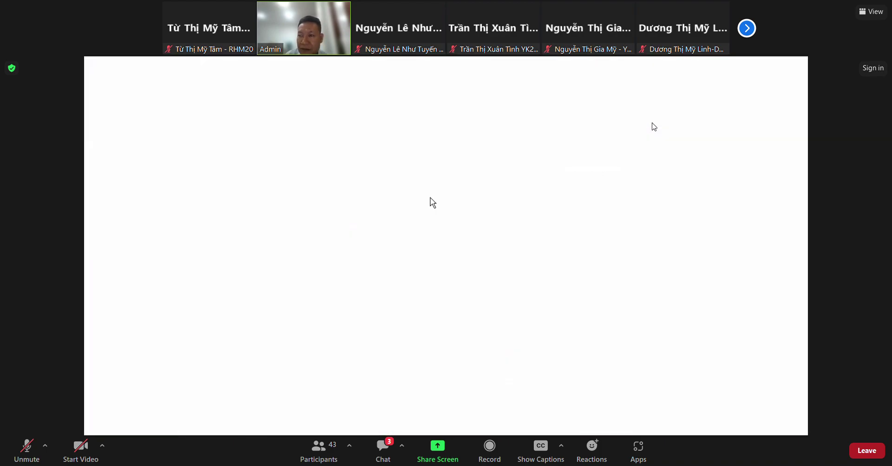
- Open De thi Co ban .pdf from the ĐỀ ÔN CB 1 folder inside the ĐỀ ÔN THI CB them archive
left_click(178, 186)
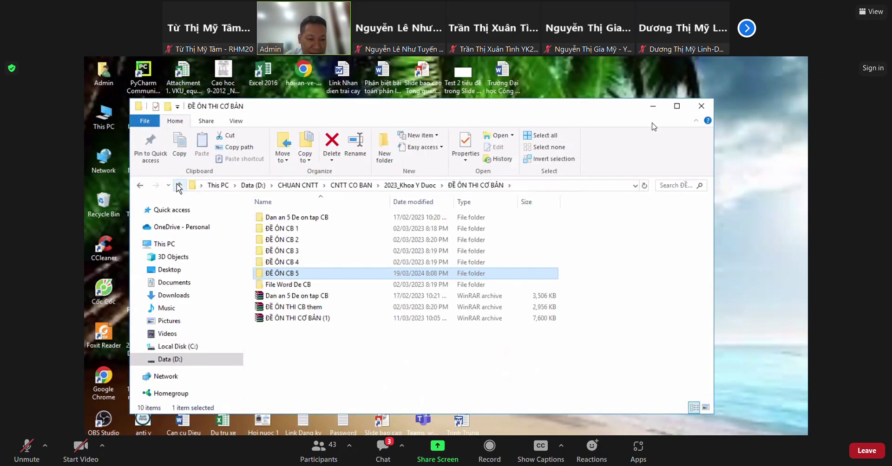
double_click(295, 307)
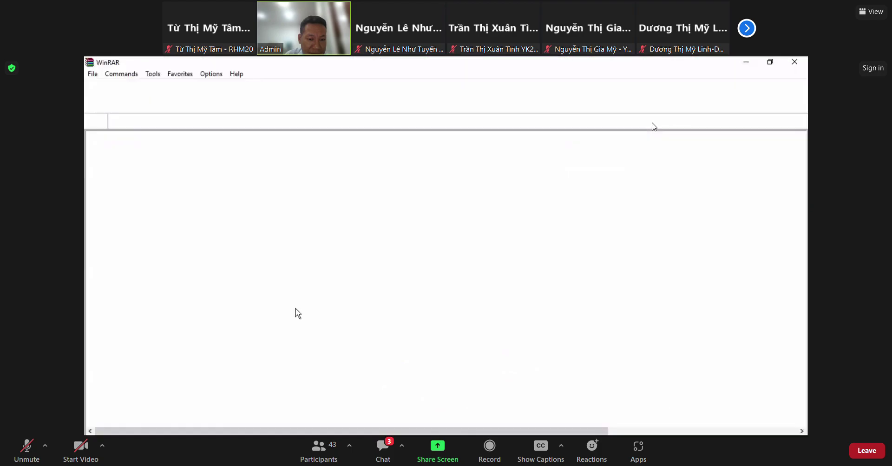
double_click(114, 160)
double_click(120, 171)
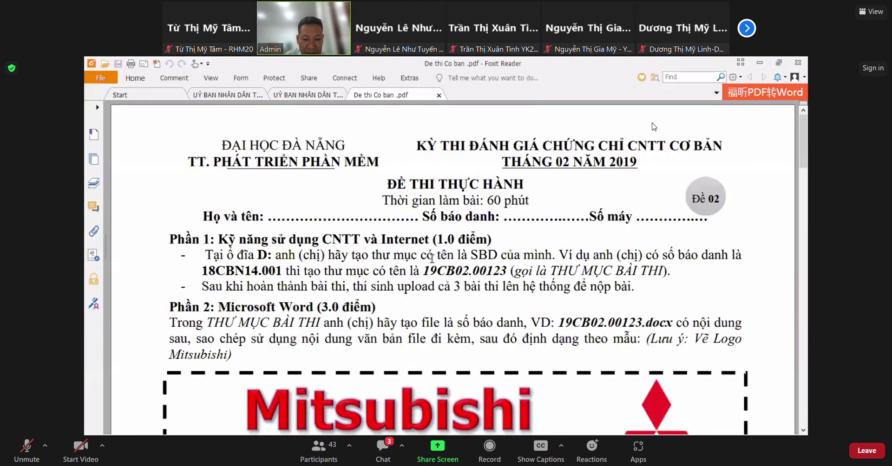
- Review the Mitsubishi Word sample and Excel car sales tables in De thi Co ban .pdf, and close the exam and the archive
scroll(446, 264, "down", 6)
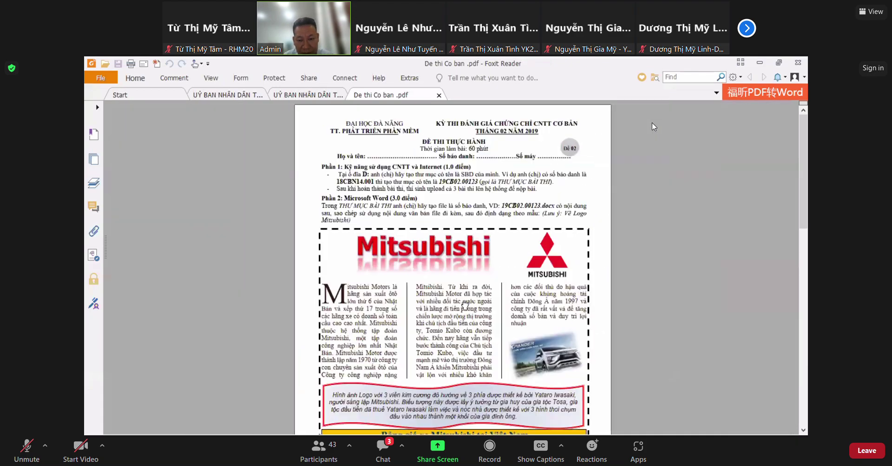
scroll(470, 269, "down", 10)
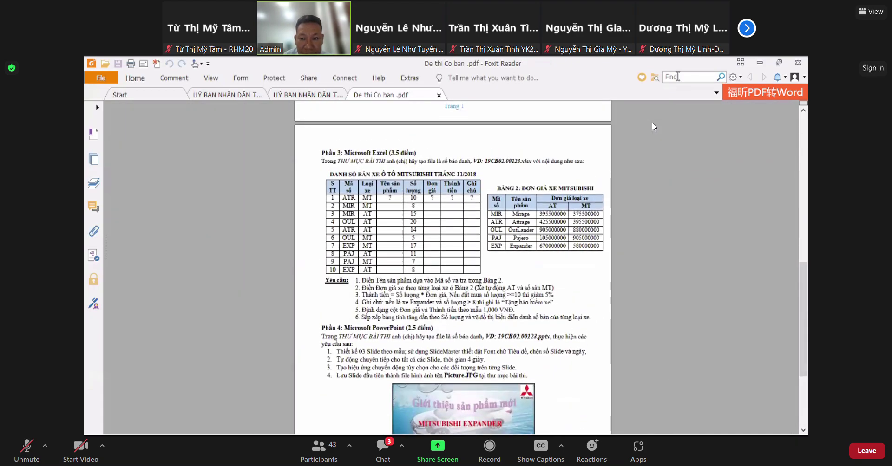
left_click(440, 95)
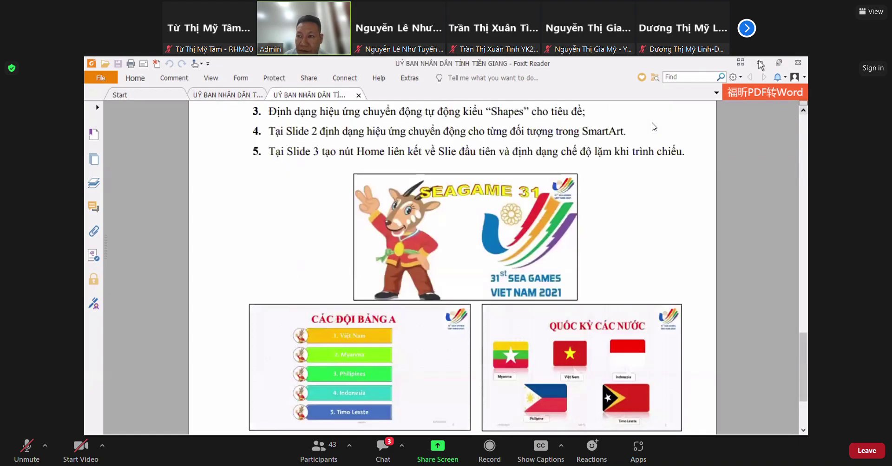
key("alt+Tab")
left_click(108, 169)
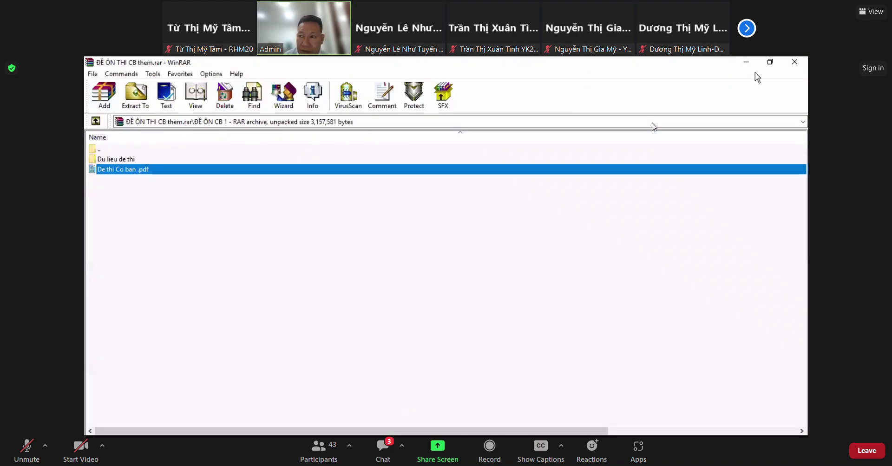
left_click(794, 62)
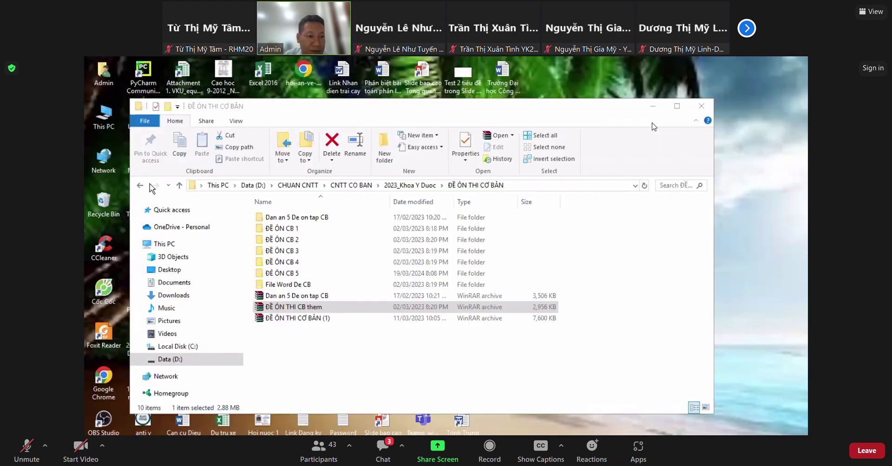
- Reopen the ĐỀ ÔN THI CB them archive and open De thi CB 03.pdf from its ĐỀ ÔN CB 3 folder
double_click(303, 307)
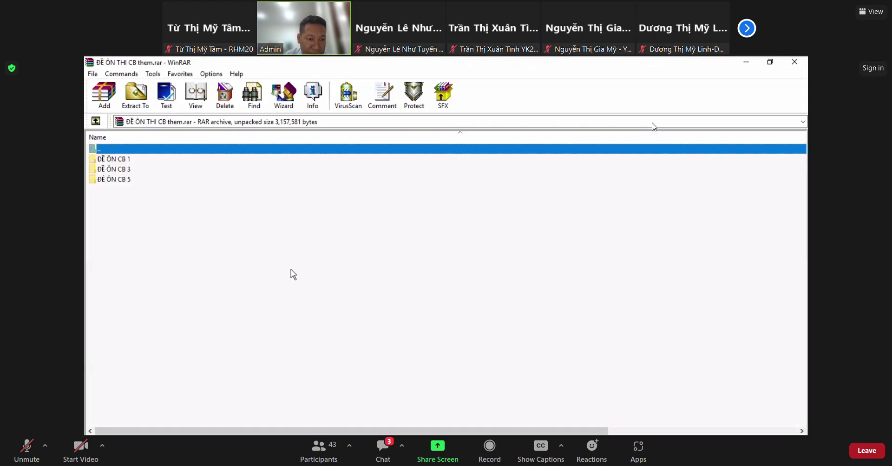
double_click(110, 169)
double_click(111, 169)
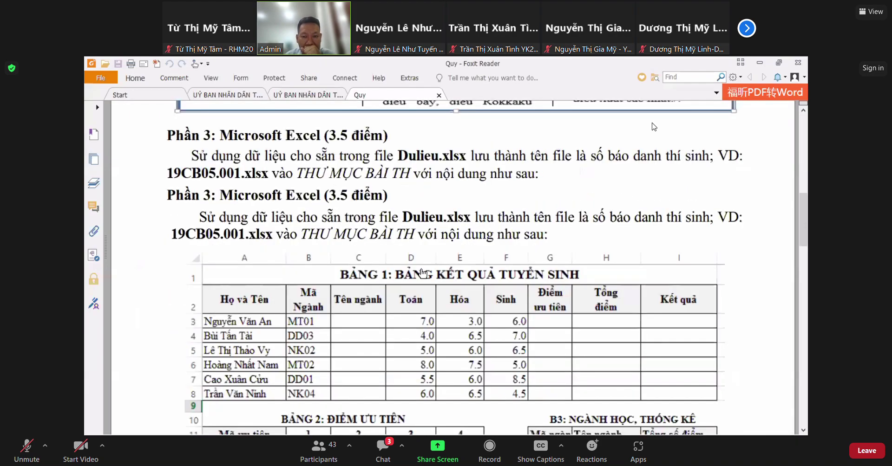
- Review the Word, Excel and PowerPoint parts of De thi CB 03.pdf, and close the exam and the archive
scroll(421, 266, "down", 15)
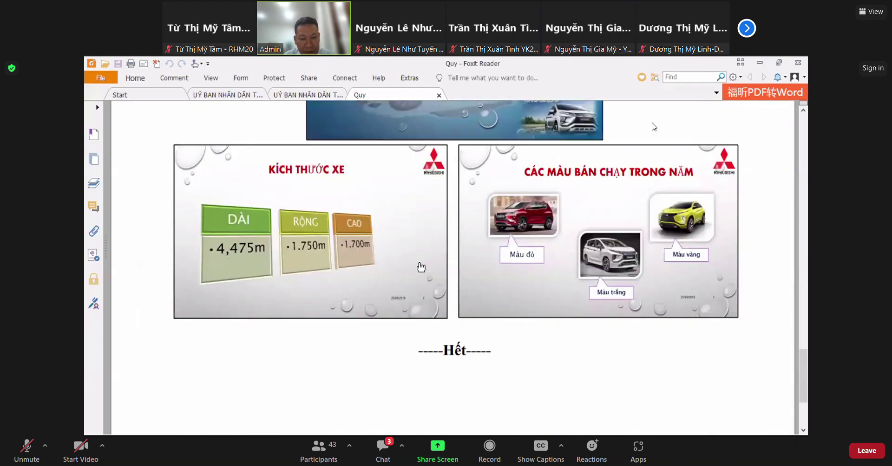
scroll(421, 267, "down", 3)
scroll(443, 301, "up", 15)
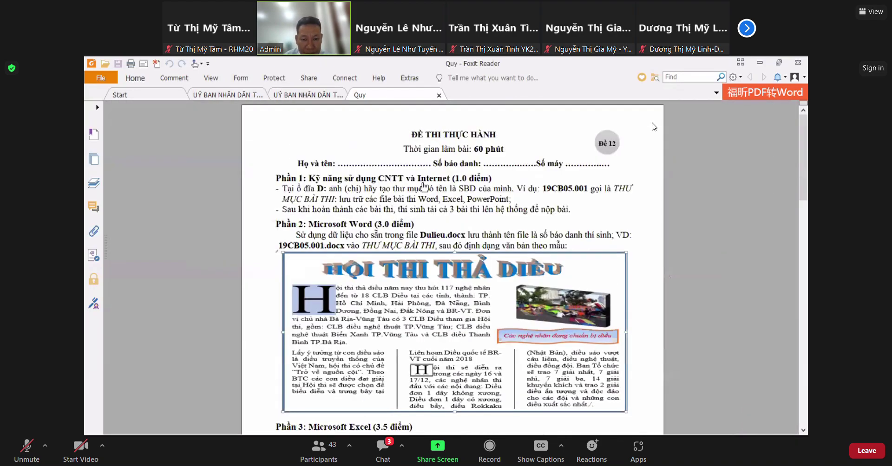
scroll(423, 187, "down", 5)
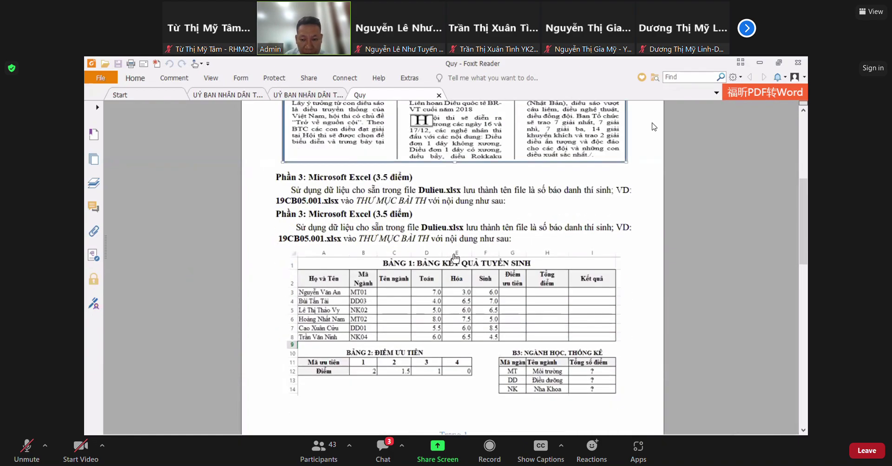
left_click(439, 95)
left_click(797, 62)
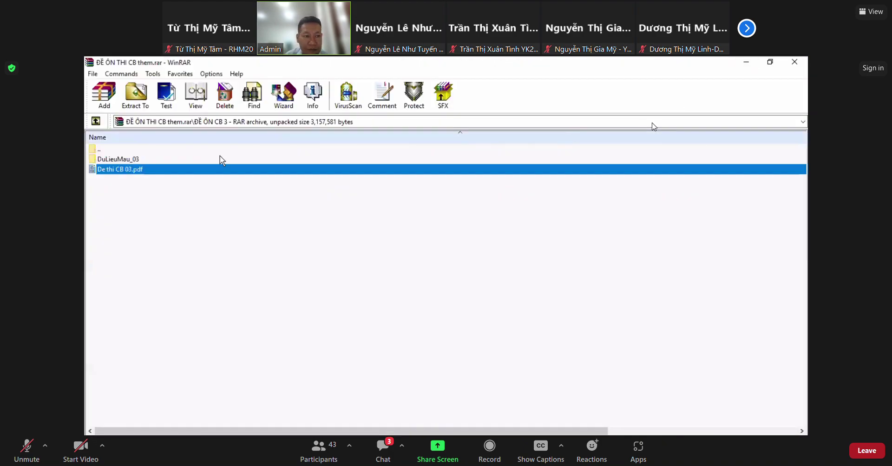
left_click(794, 63)
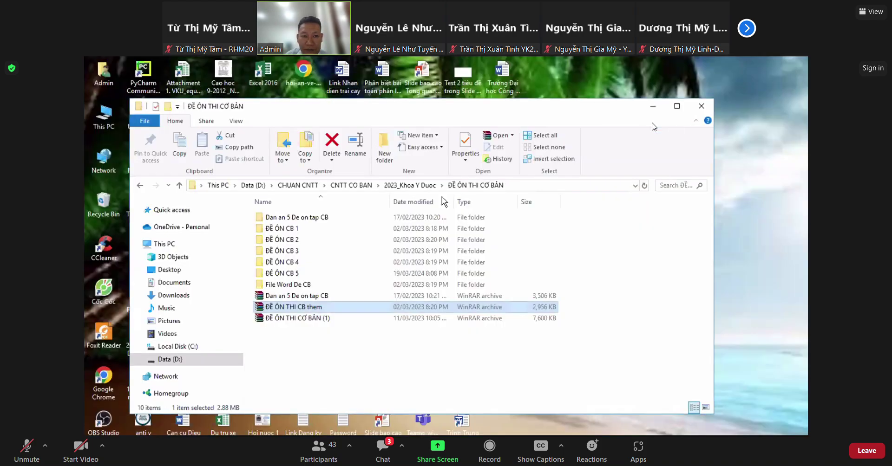
- Open the exam PDF De thi CB 02 from the De CB lam them folder in CNTT CO BAN's 02_De mau CB New
left_click(179, 185)
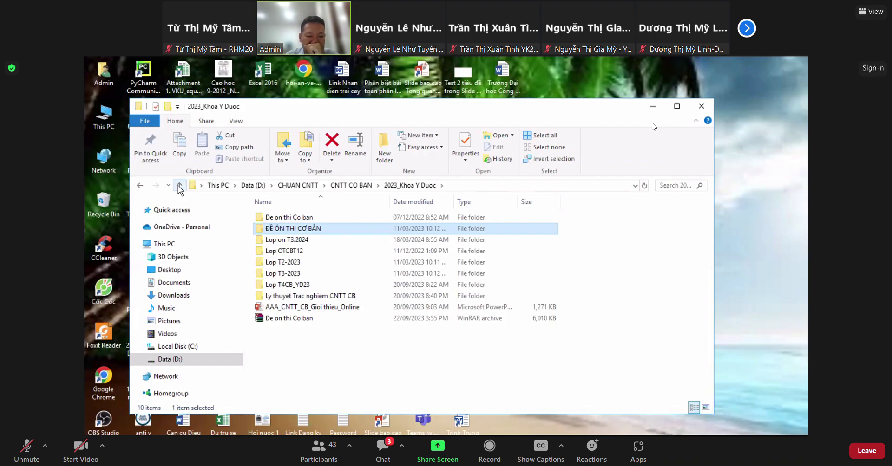
left_click(179, 186)
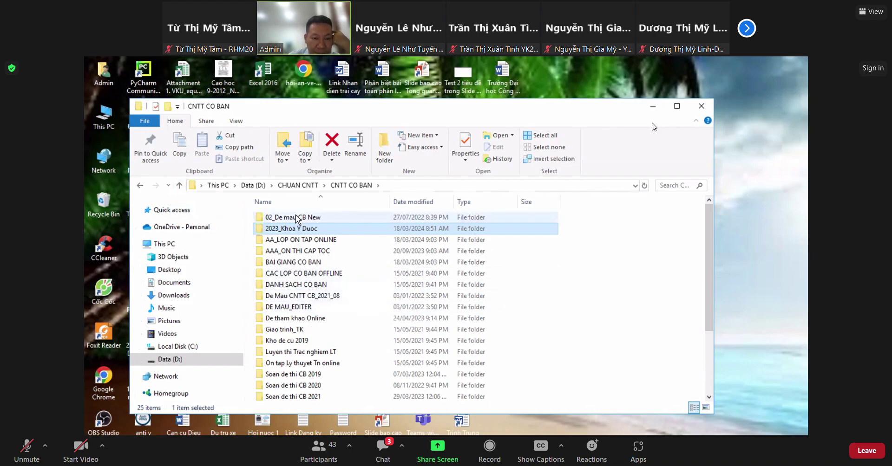
double_click(291, 217)
double_click(289, 219)
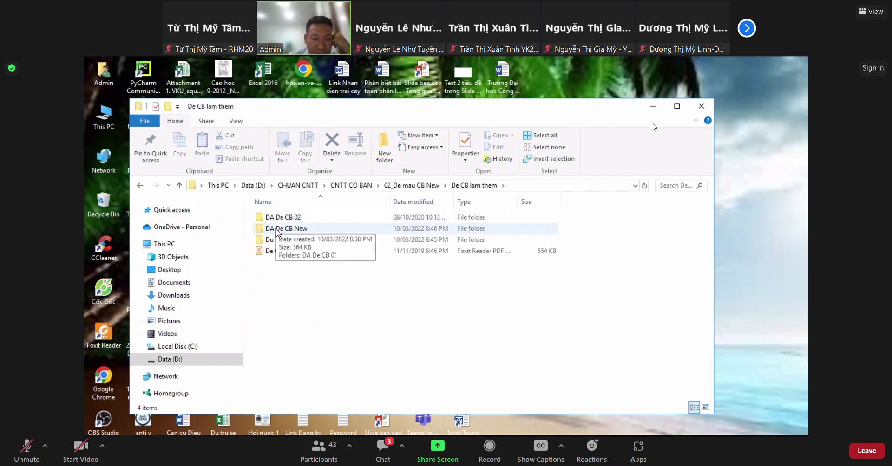
double_click(283, 251)
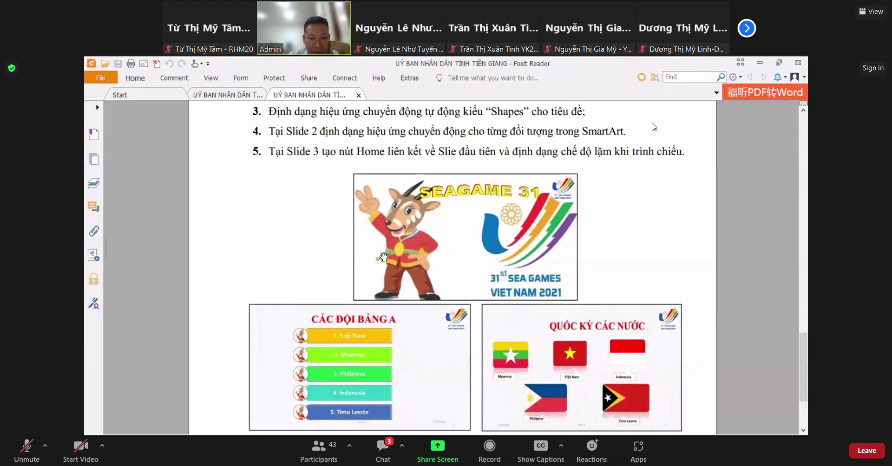
- Examine the Excel requirements, Valentine gift tables and Steve Jobs Word sample in De thi CB 02.pdf, and close it
scroll(393, 255, "down", 5)
scroll(392, 256, "down", 5)
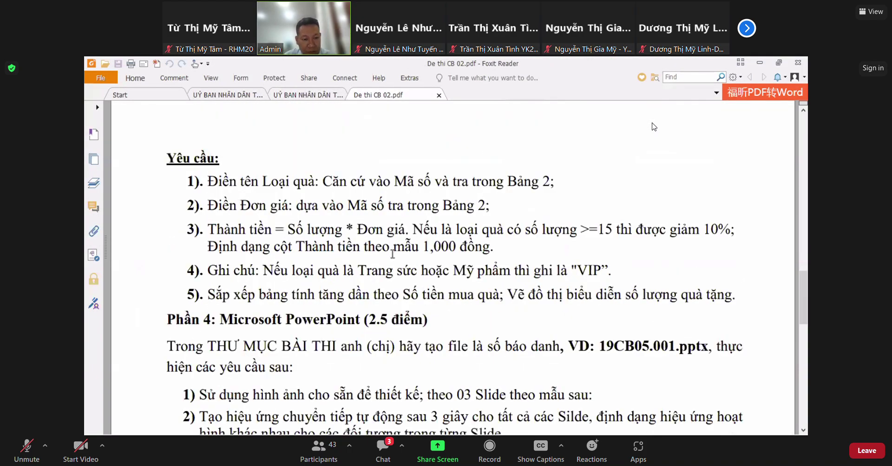
scroll(393, 255, "down", 3)
left_click_drag(381, 224, 385, 279)
scroll(440, 214, "up", 5)
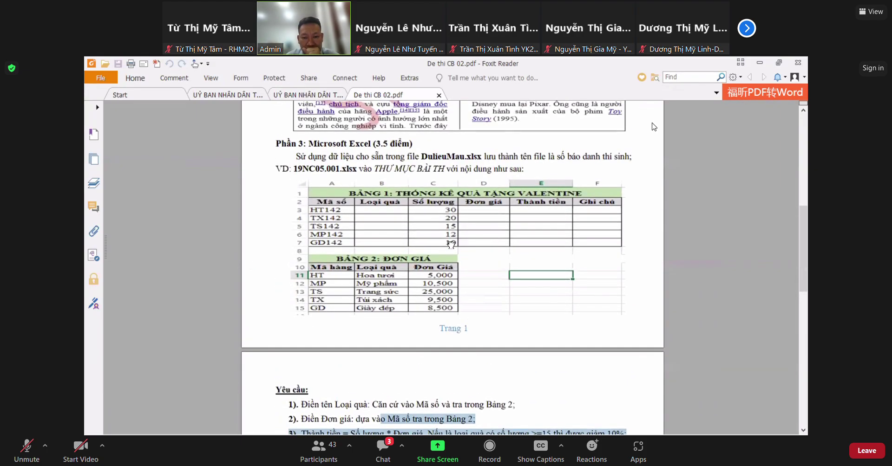
scroll(449, 226, "up", 1)
scroll(449, 226, "up", 3)
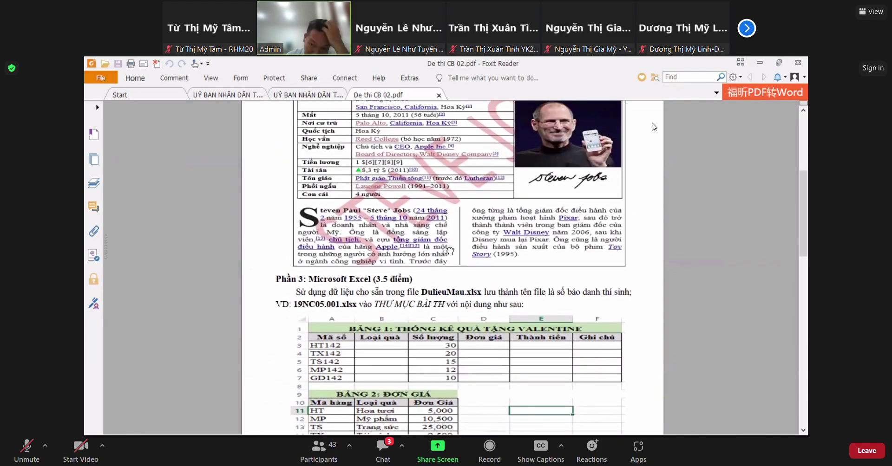
left_click(438, 95)
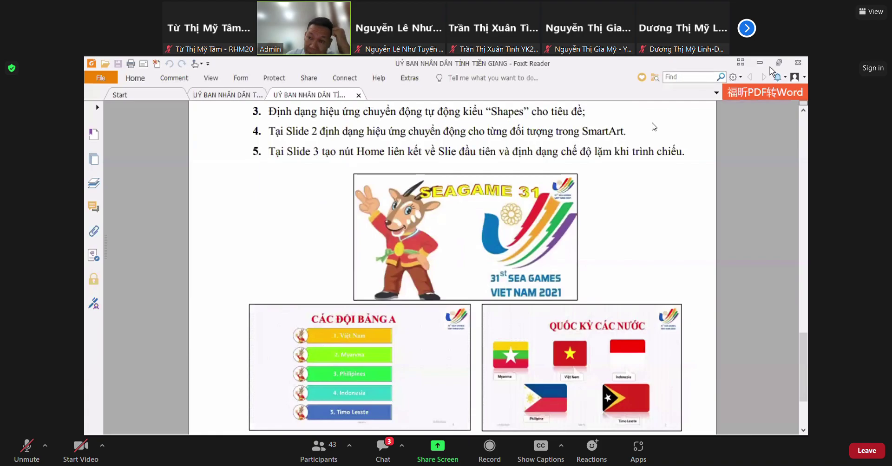
- Check the Excel fruit sales tables in the Tiền Giang exam PDF and switch back to the DuLieuDe_03 workbook in Excel
scroll(451, 218, "up", 10)
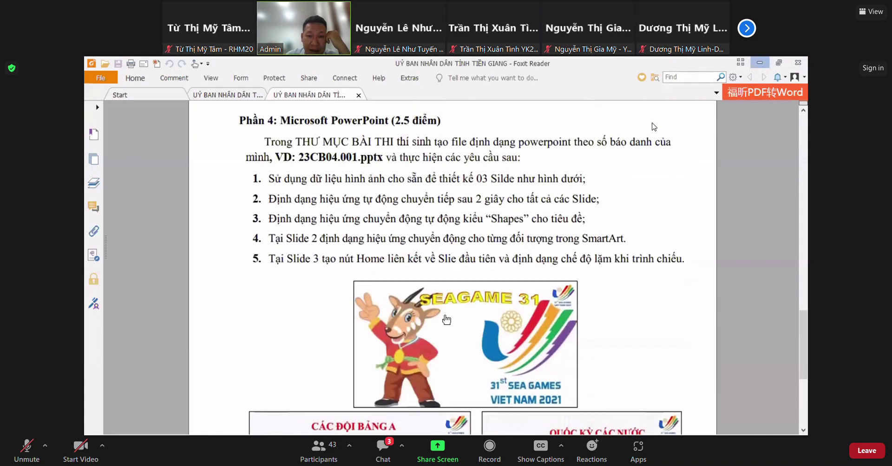
scroll(497, 305, "up", 4)
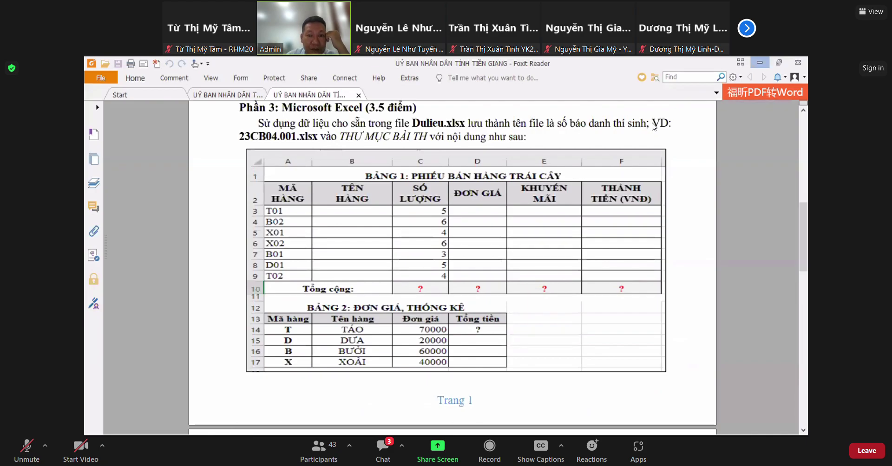
left_click(759, 62)
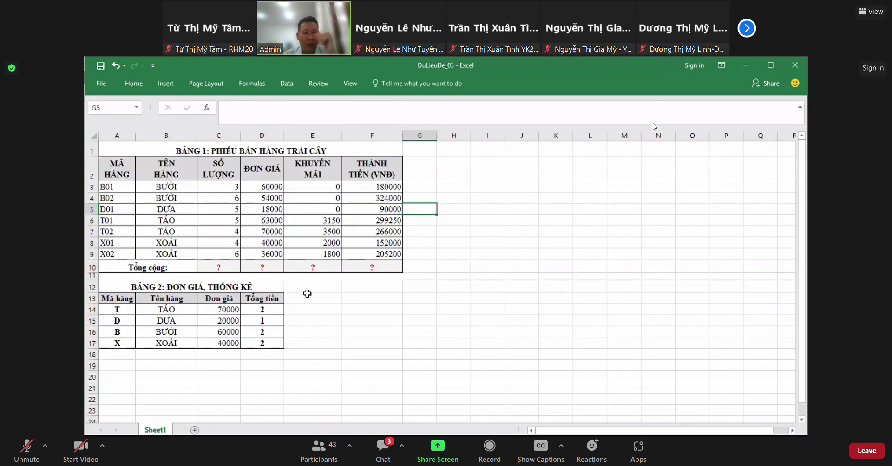
- Examine the Tổng tiền heading, item codes and TÁO row of Bảng 2 in the fruit sales sheet
left_click(280, 297)
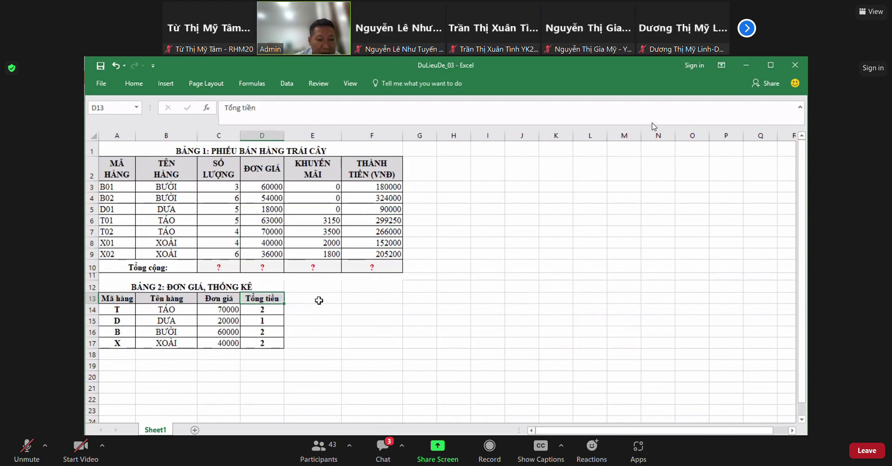
left_click(132, 310)
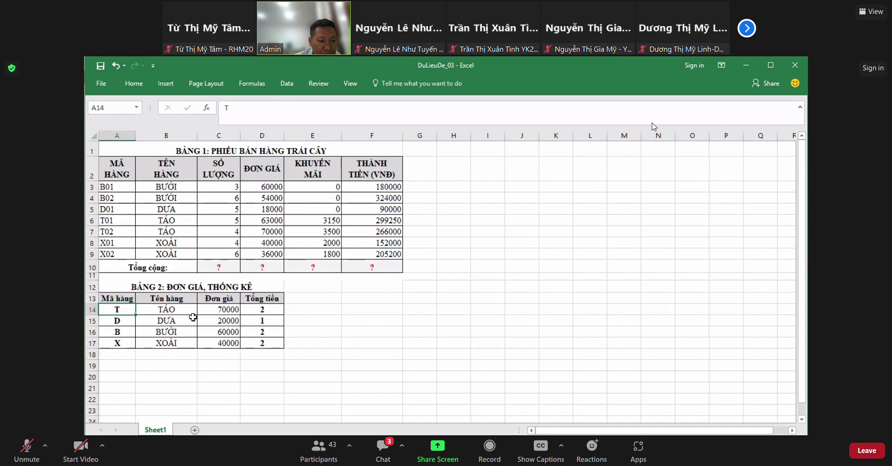
left_click_drag(120, 310, 120, 332)
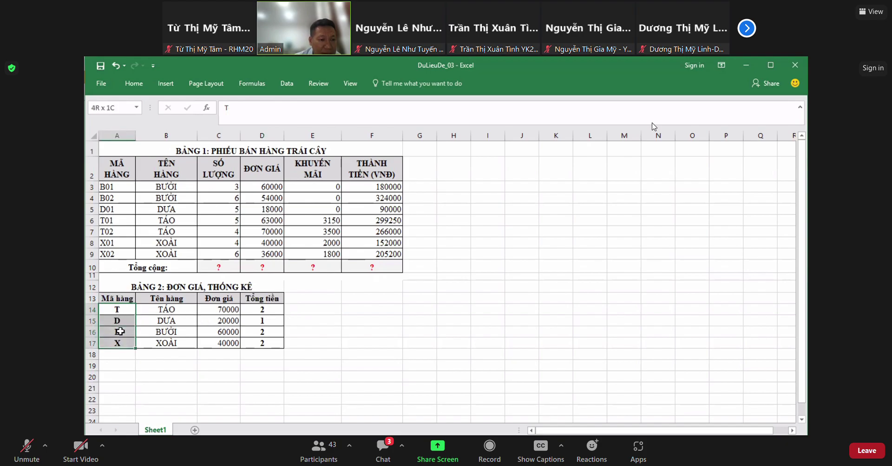
left_click(166, 310)
left_click(310, 310)
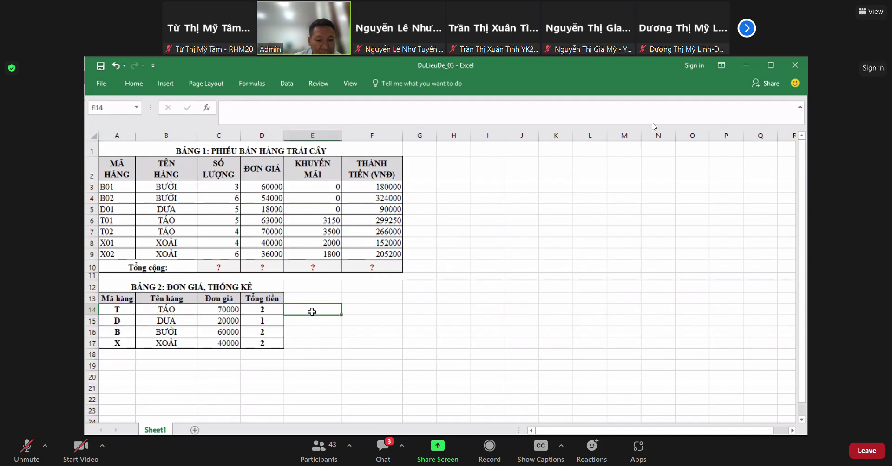
- Start a SUMIF formula in cell E14 beside the TÁO row of Bảng 2
type("=")
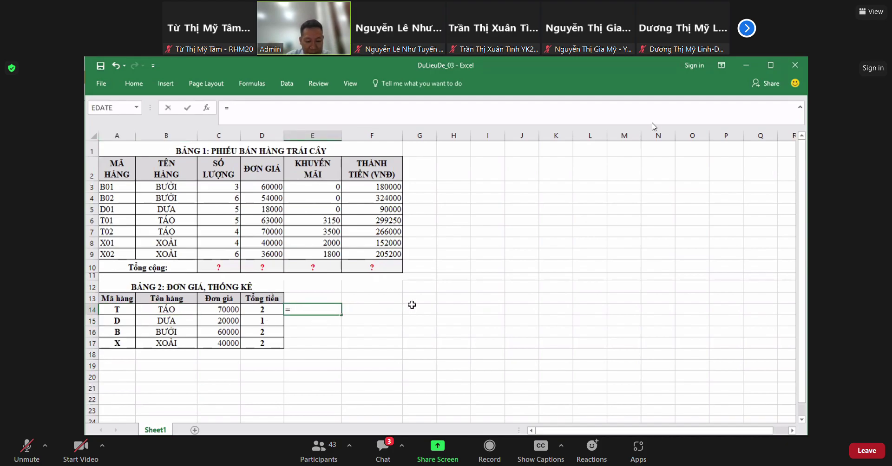
type("sumi")
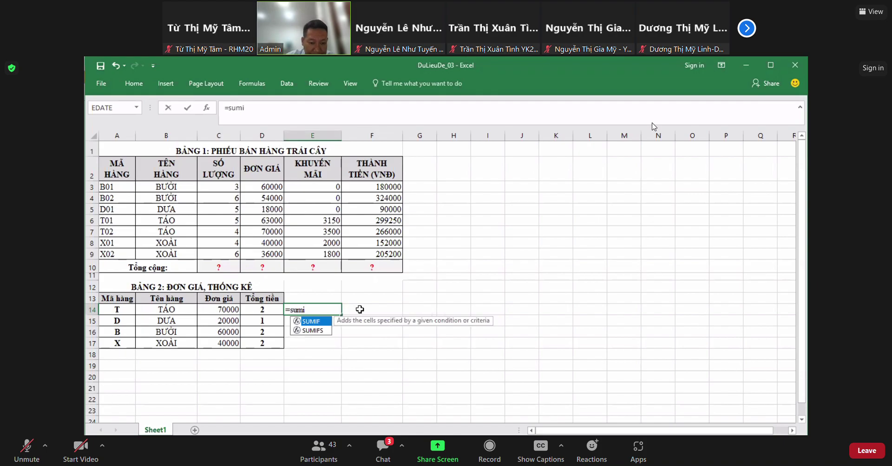
double_click(319, 322)
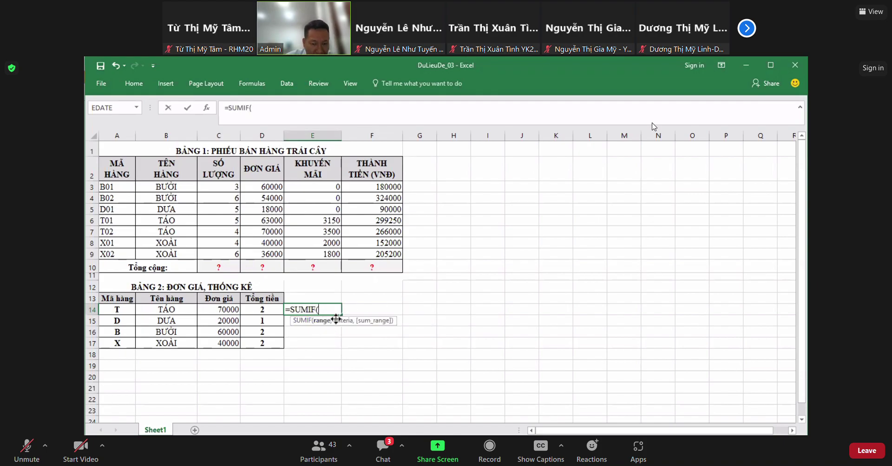
left_click_drag(178, 189, 183, 255)
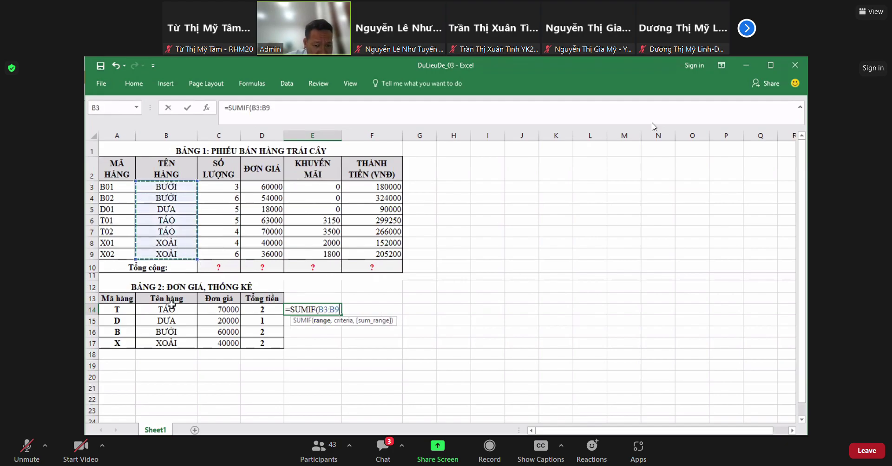
type(",")
left_click(172, 308)
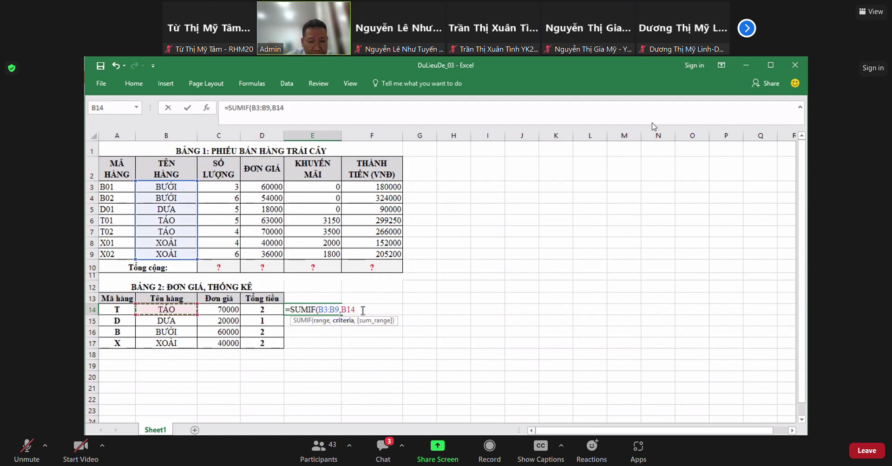
key("BackSpace")
key("BackSpace")
key("BackSpace")
key("BackSpace")
key("BackSpace")
key("BackSpace")
key("BackSpace")
key("BackSpace")
key("BackSpace")
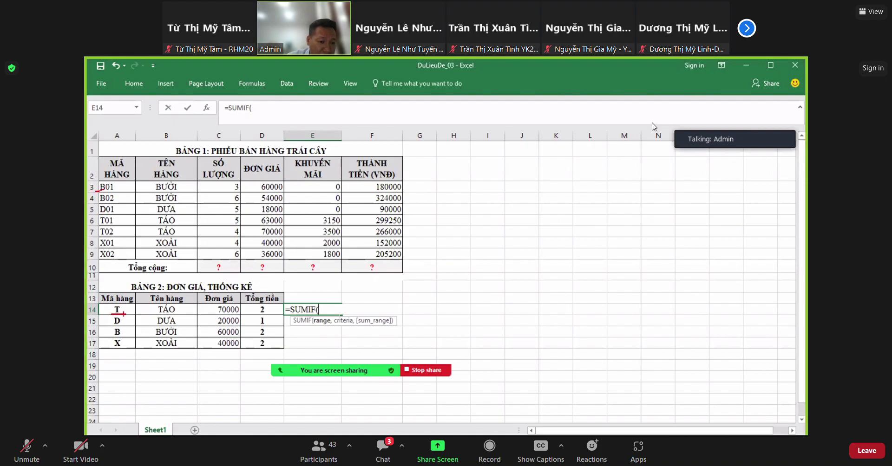
left_click_drag(144, 299, 191, 356)
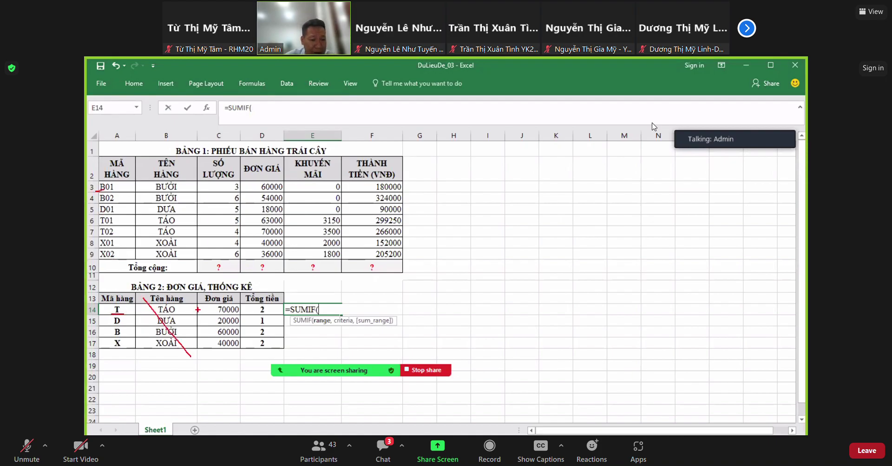
left_click_drag(189, 311, 155, 350)
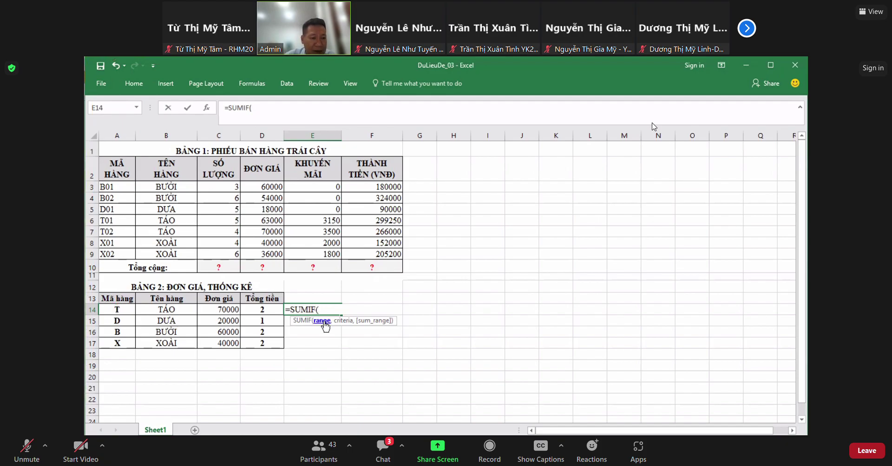
- Complete and confirm the formula in E14 as =SUMIF($A$3:$A$9,A14&"*",$F$3:$F$9)
left_click_drag(117, 186, 130, 255)
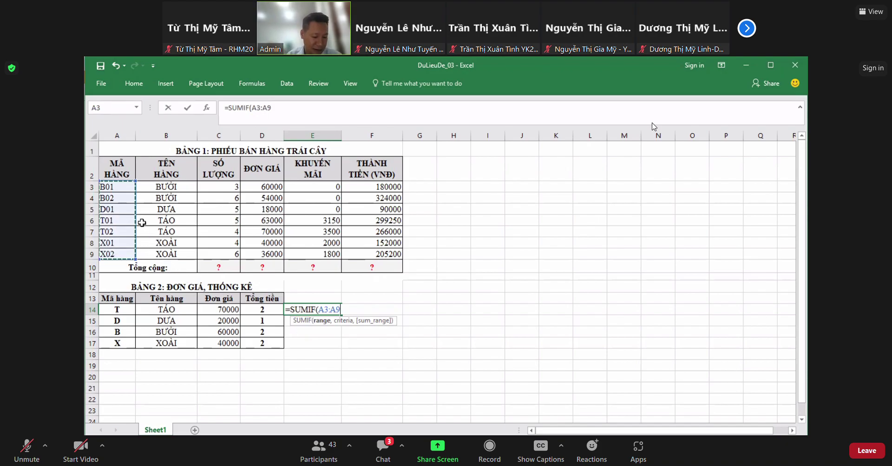
key("super+plus")
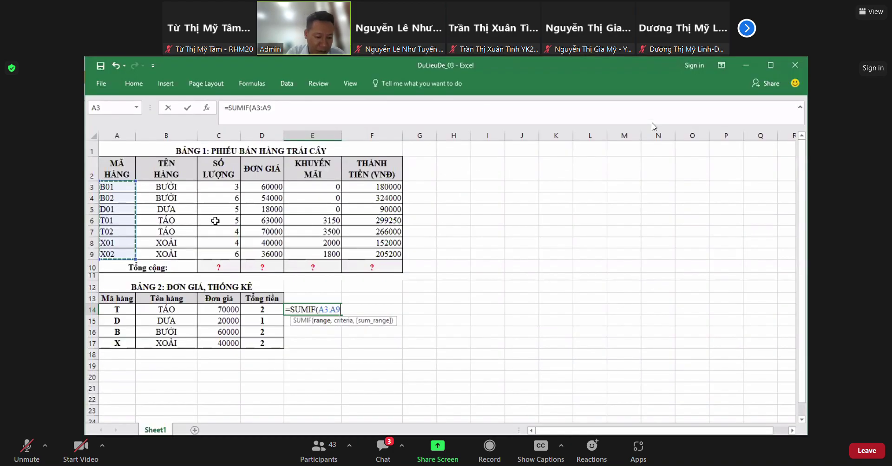
key("F4")
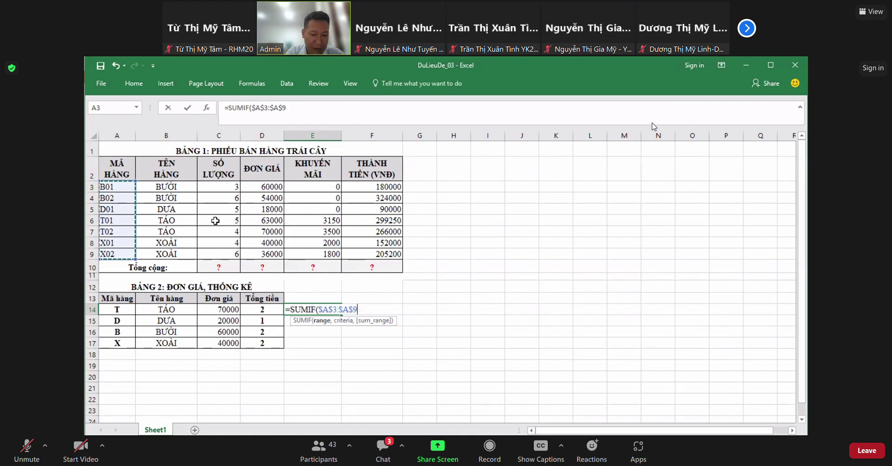
type(",")
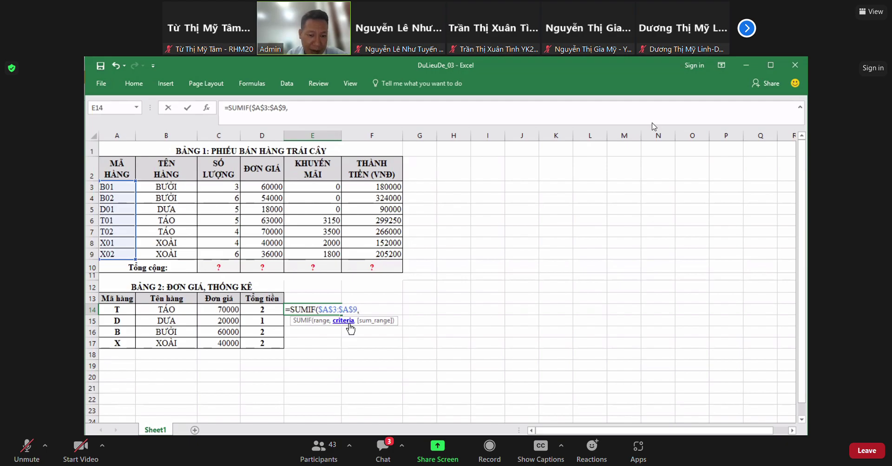
left_click(122, 309)
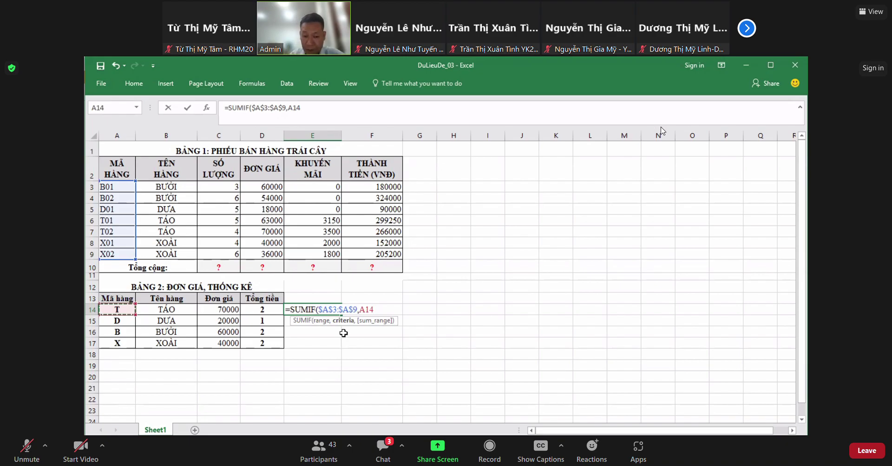
type("&")
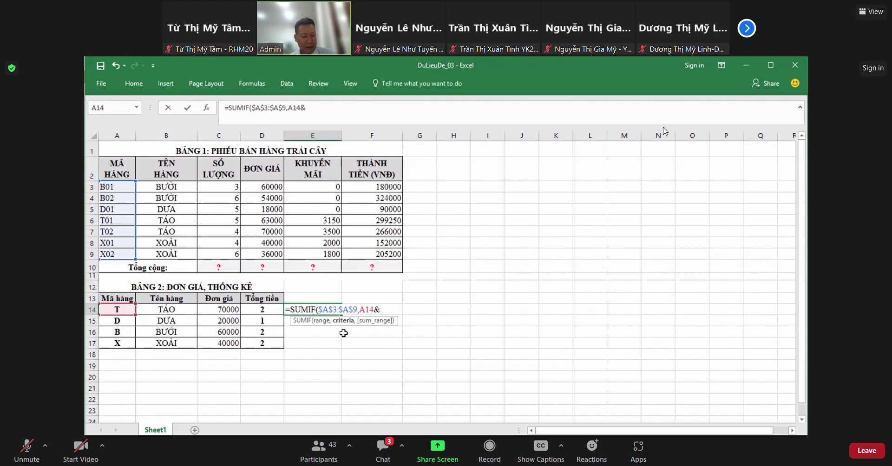
key("ctrl+1")
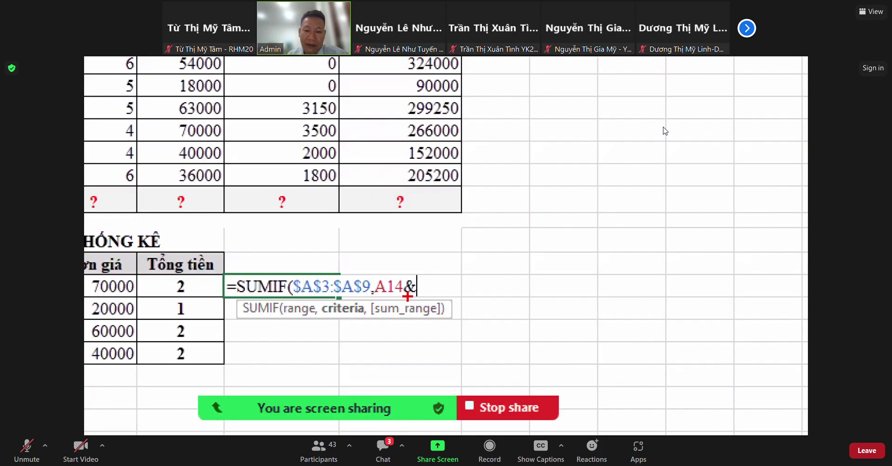
left_click_drag(402, 295, 413, 295)
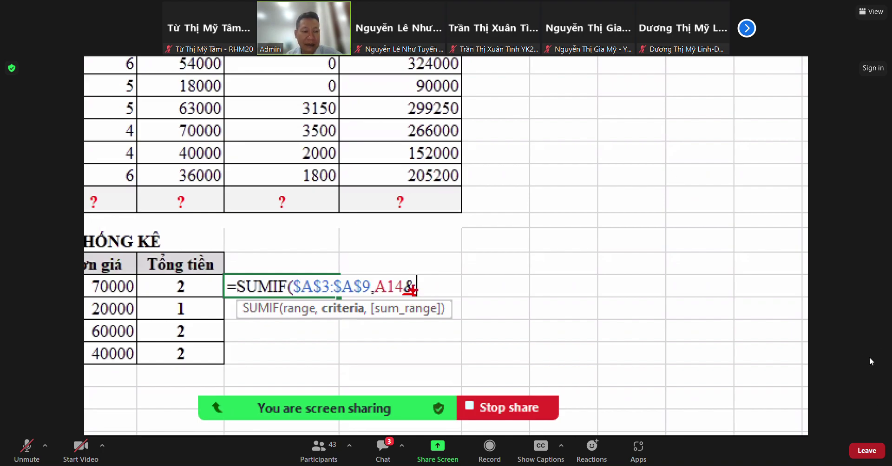
key("Escape")
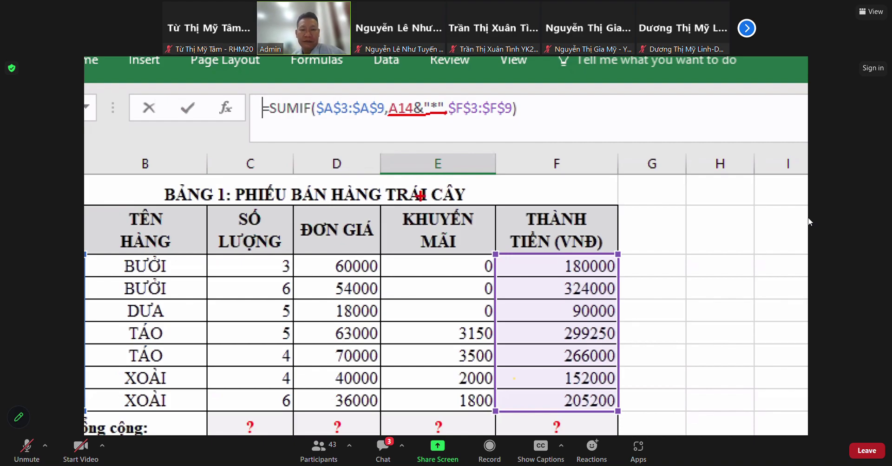
left_click(188, 112)
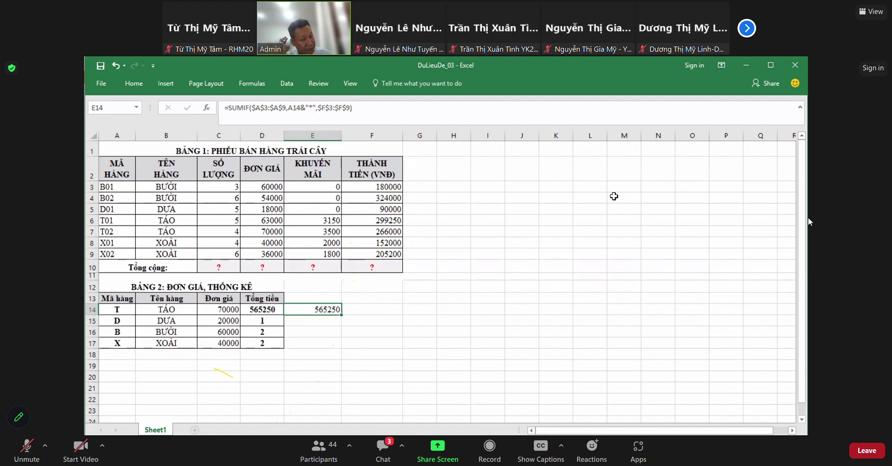
- Switch to the Tiền Giang exam PDF and examine its Excel fruit sales tables and PowerPoint requirements, dismissing the chat notification
left_click(744, 70)
scroll(806, 228, "up", 1)
scroll(807, 222, "down", 4)
scroll(807, 222, "up", 9)
scroll(808, 222, "up", 8)
scroll(808, 222, "down", 13)
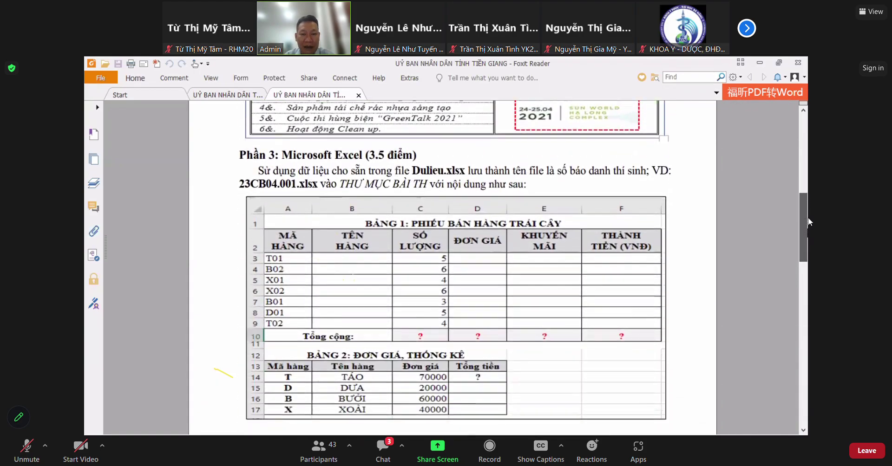
scroll(808, 222, "down", 1)
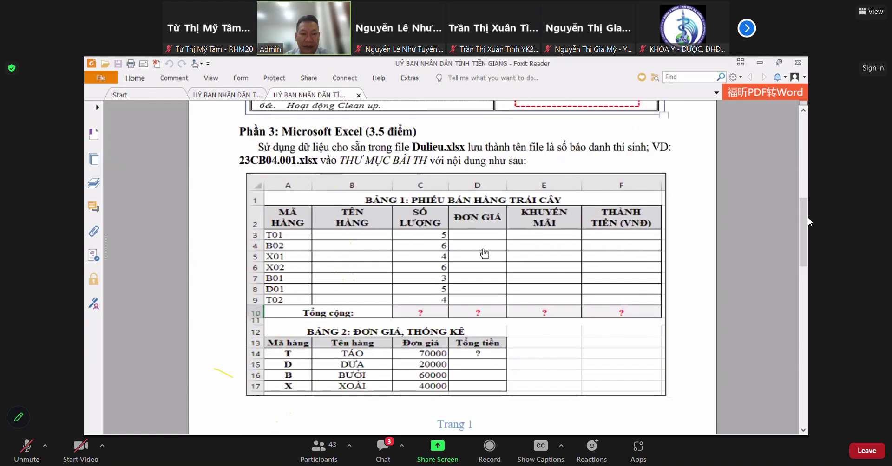
scroll(483, 255, "up", 2)
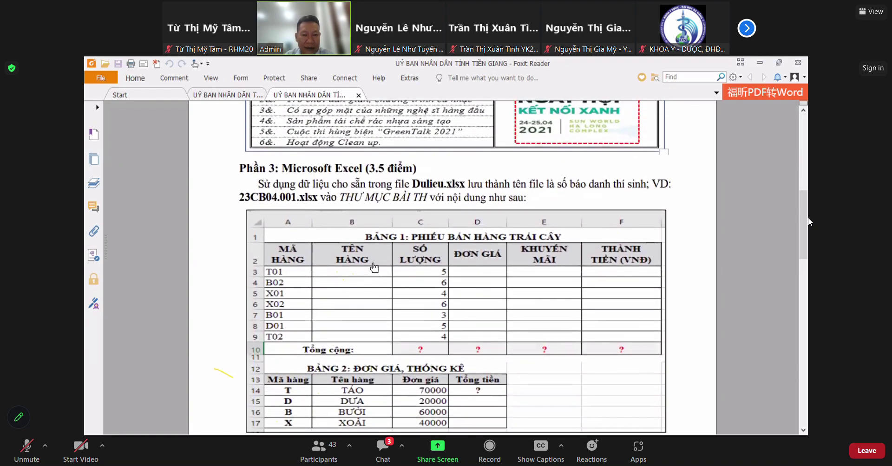
left_click_drag(507, 220, 487, 222)
scroll(487, 222, "down", 3)
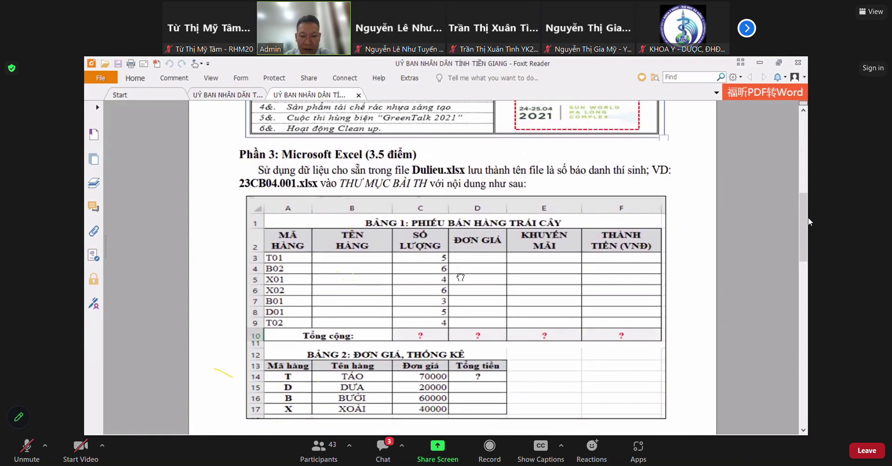
scroll(475, 312, "down", 12)
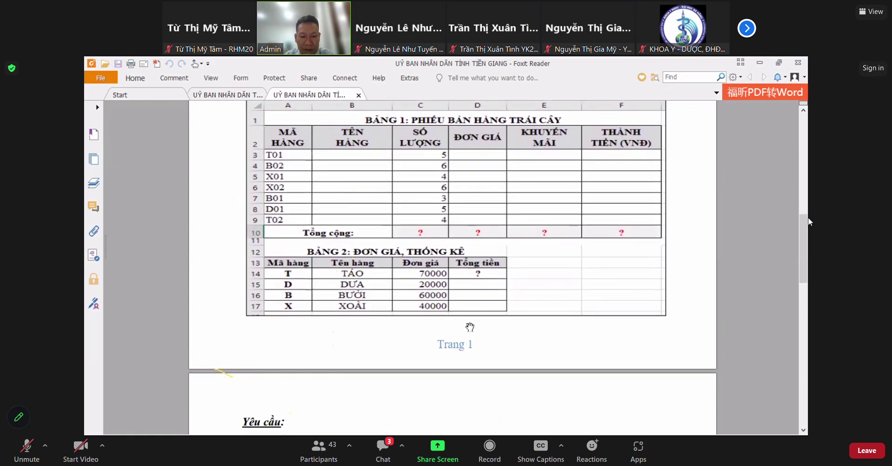
scroll(458, 208, "down", 15)
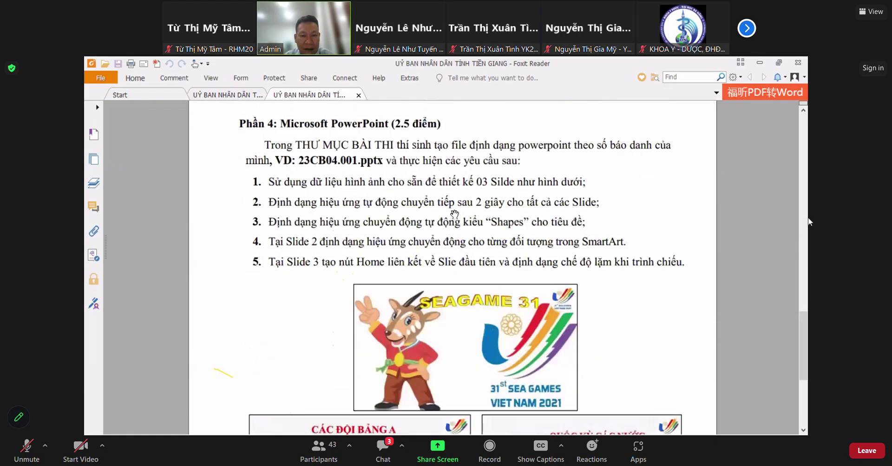
scroll(457, 162, "up", 13)
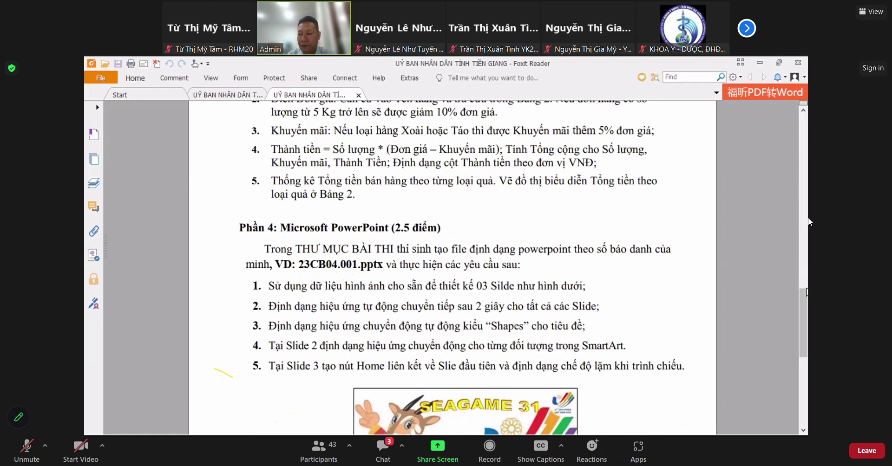
left_click_drag(801, 321, 806, 151)
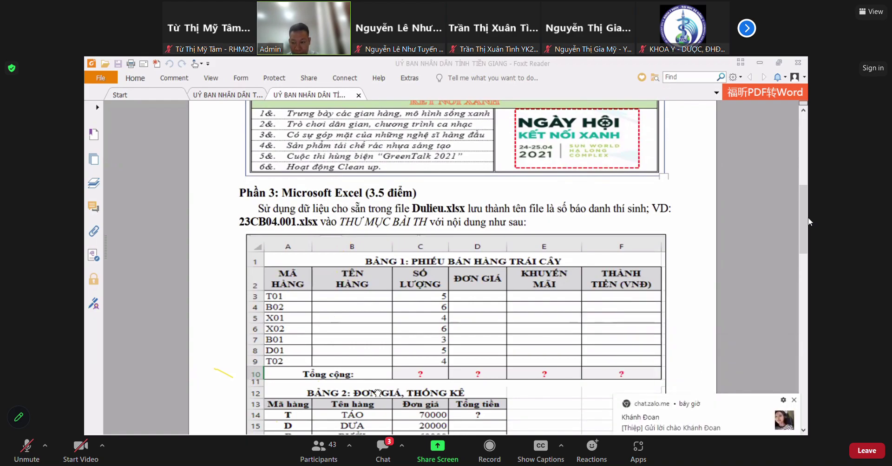
left_click(793, 400)
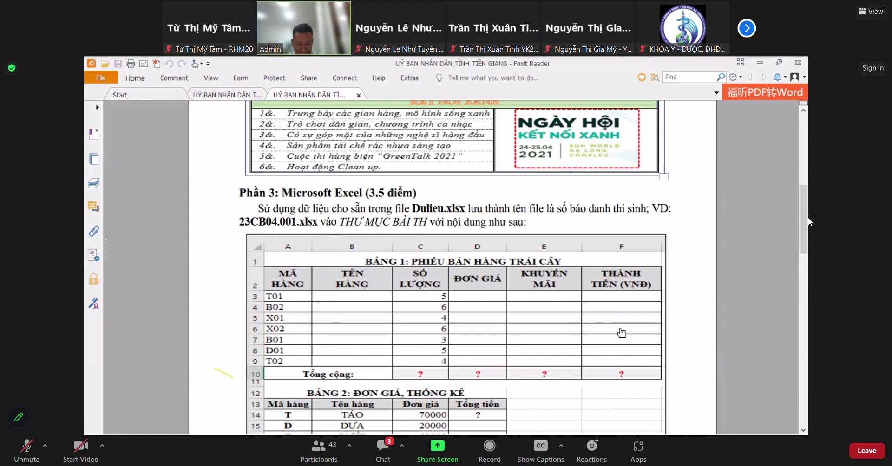
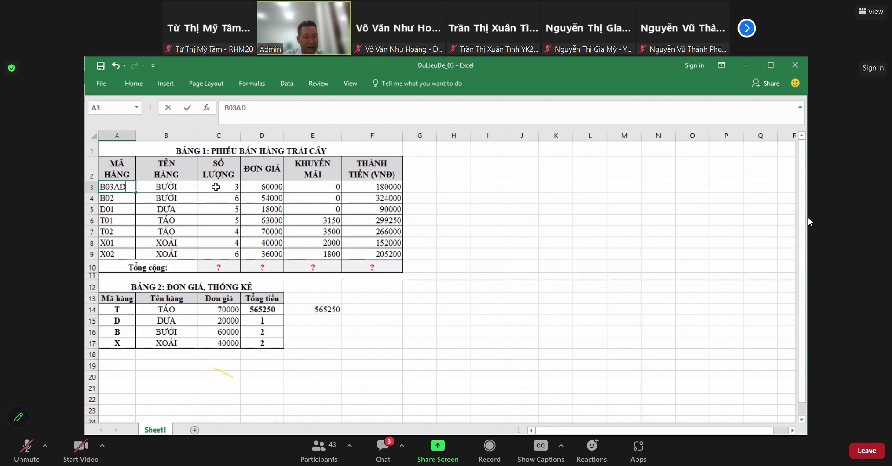
- Confirm B03AD as the item code in A3 and clear the Số lượng quantities in C3:C9
left_click(213, 225)
left_click_drag(236, 188, 235, 254)
key("Delete")
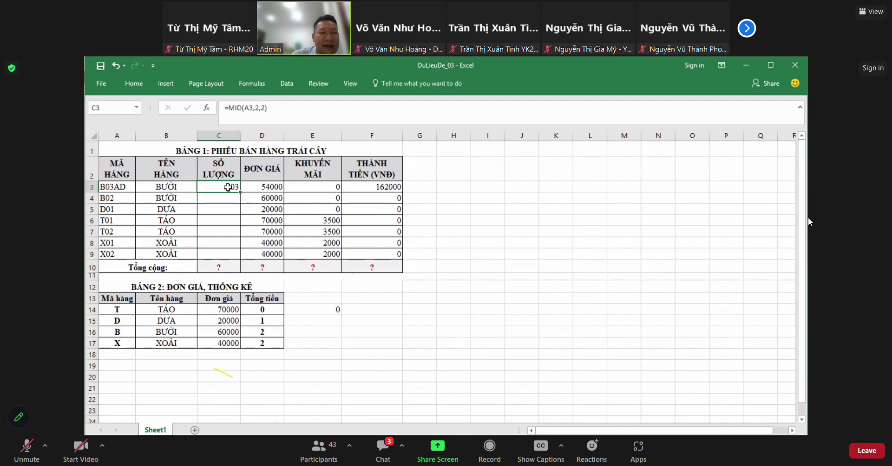
- Wrap the MID formula in C3 in VALUE so that it reads =VALUE(MID(A3,2,2))
left_click(263, 115)
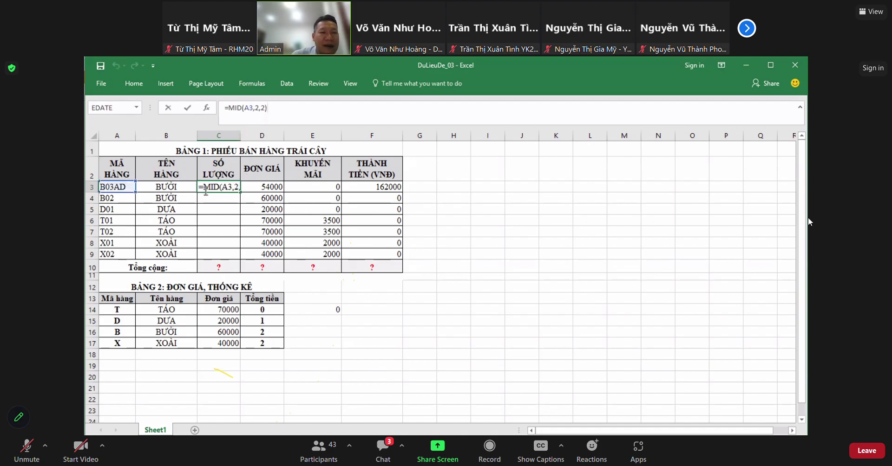
key("Return")
left_click(235, 189)
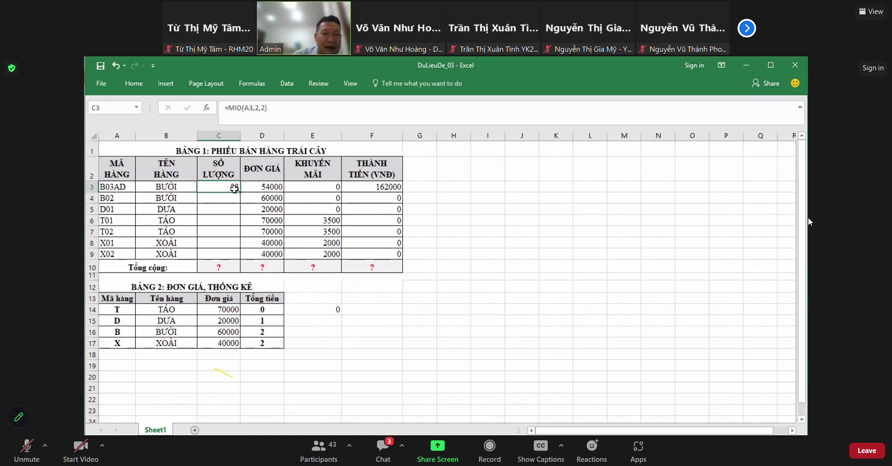
double_click(206, 187)
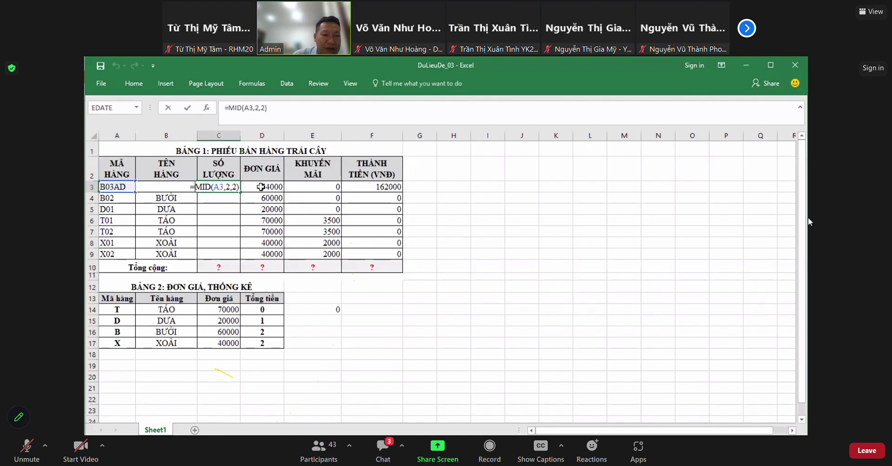
type("va")
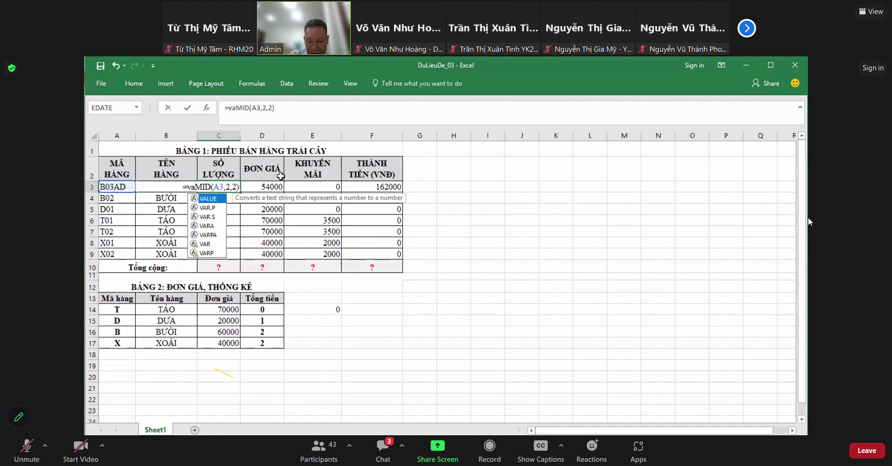
double_click(217, 199)
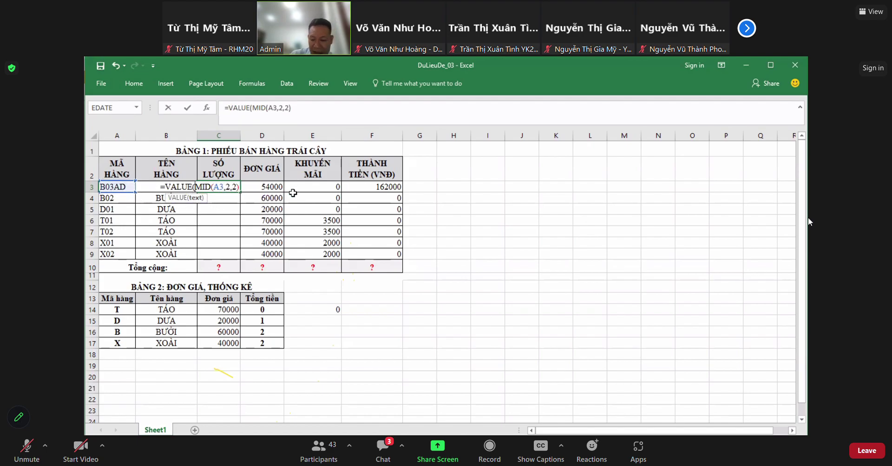
key("Return")
left_click(417, 296)
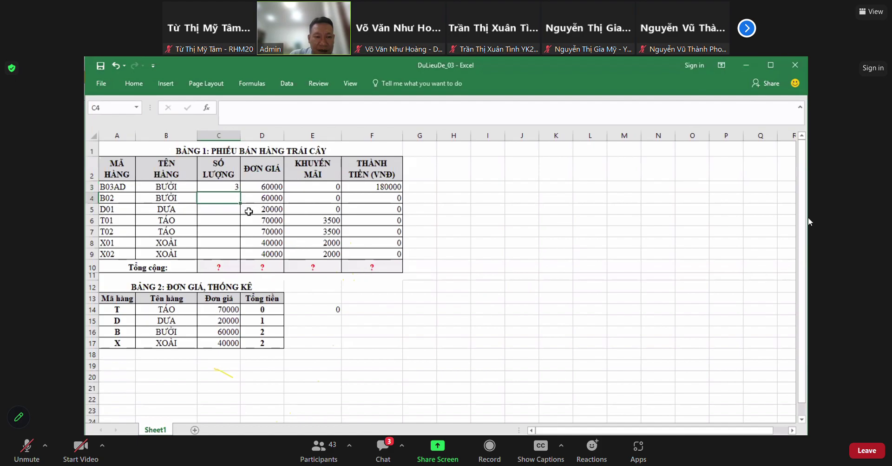
- Fill the quantity formula =VALUE(MID(A3,2,2)) from C3 down through C9 and recheck it in C3
left_click(226, 188)
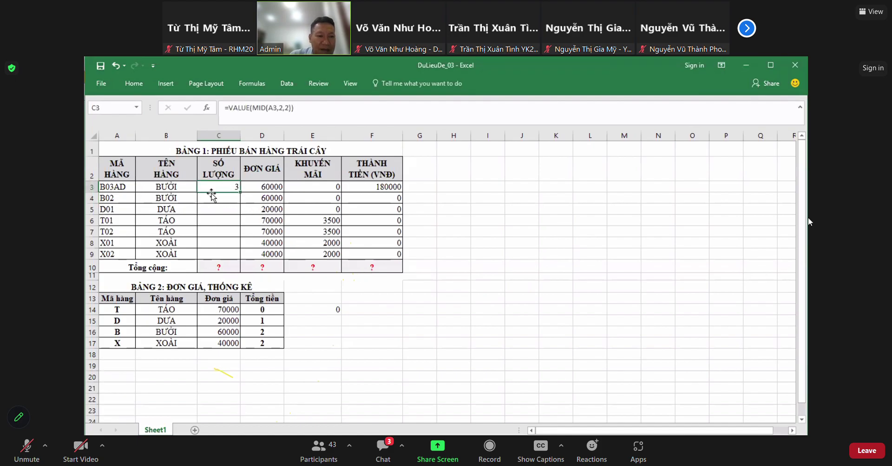
left_click_drag(242, 193, 236, 257)
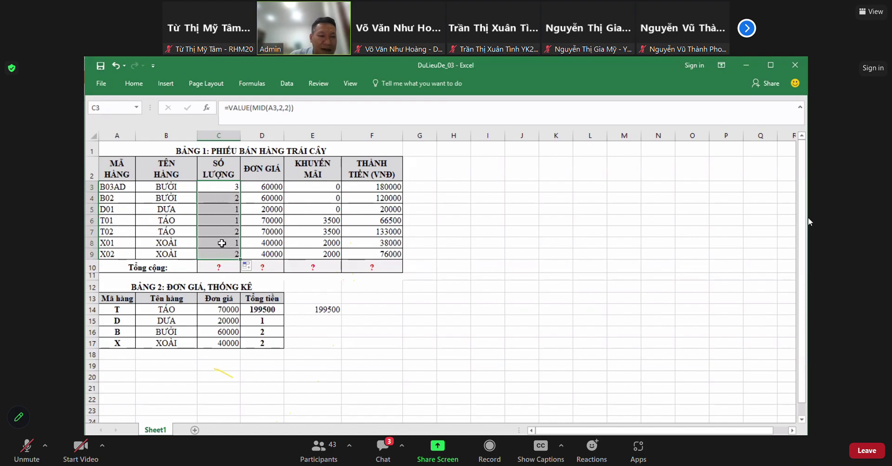
left_click(225, 185)
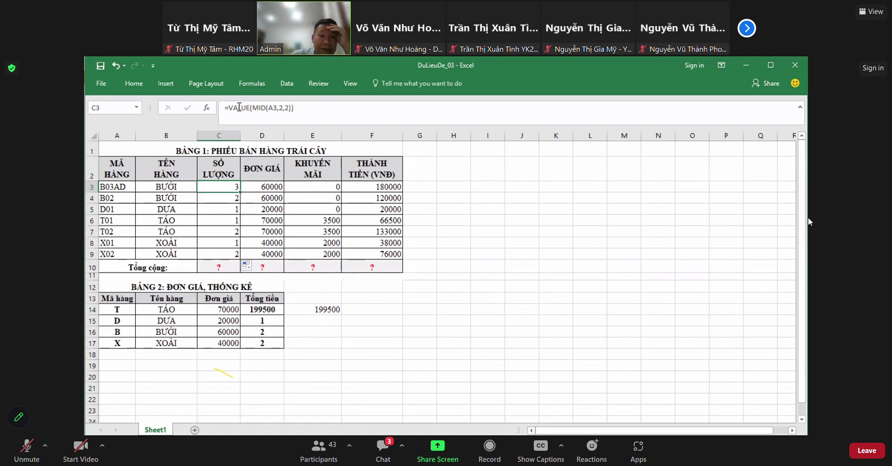
left_click_drag(228, 108, 302, 112)
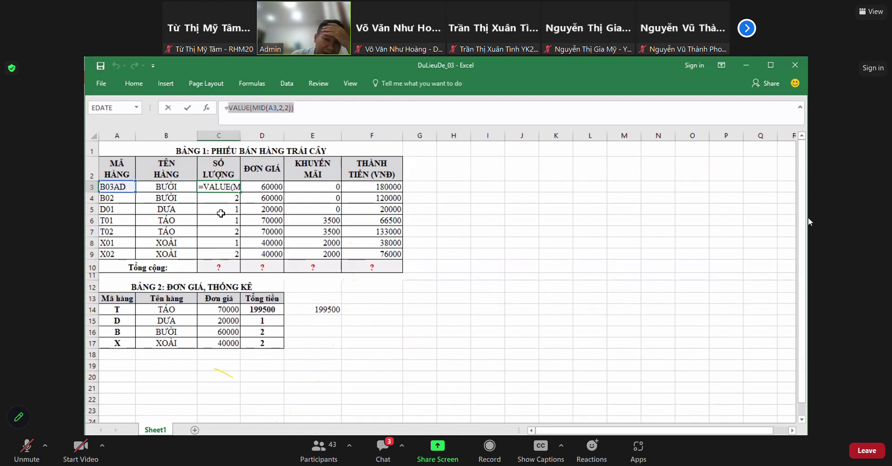
key("ctrl+Return")
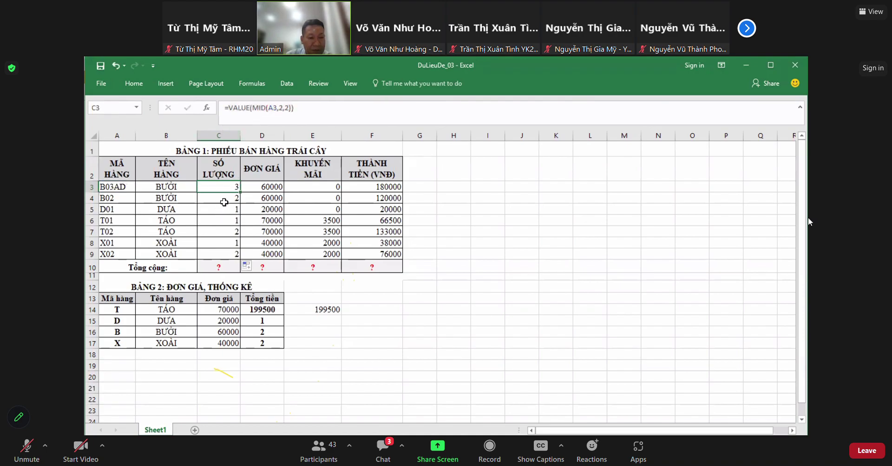
- Examine the Đơn giá, Khuyến mãi and Thành tiền formulas in Bảng 1 and the item code in A3
left_click(372, 308)
left_click(316, 284)
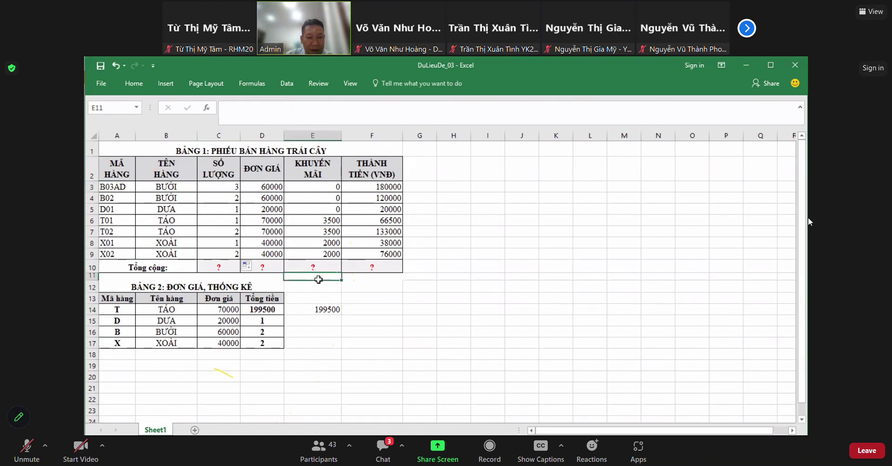
left_click(304, 199)
left_click(293, 188)
left_click(250, 186)
left_click(260, 221)
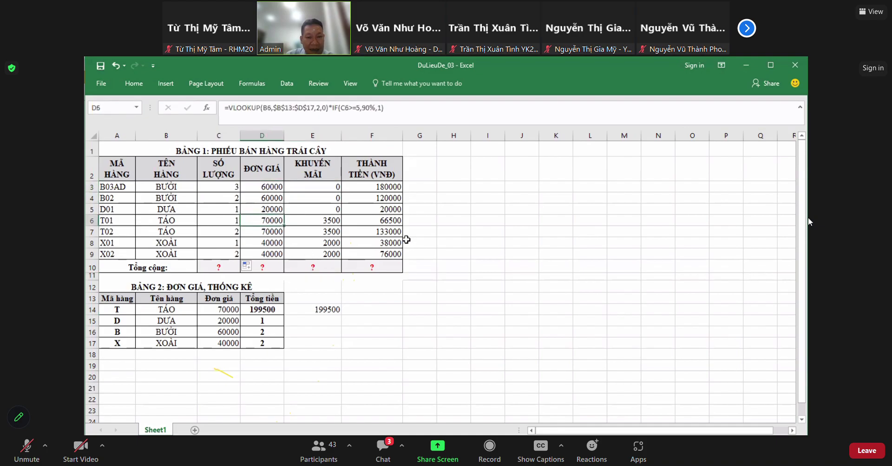
left_click(386, 242)
left_click(383, 199)
left_click(383, 188)
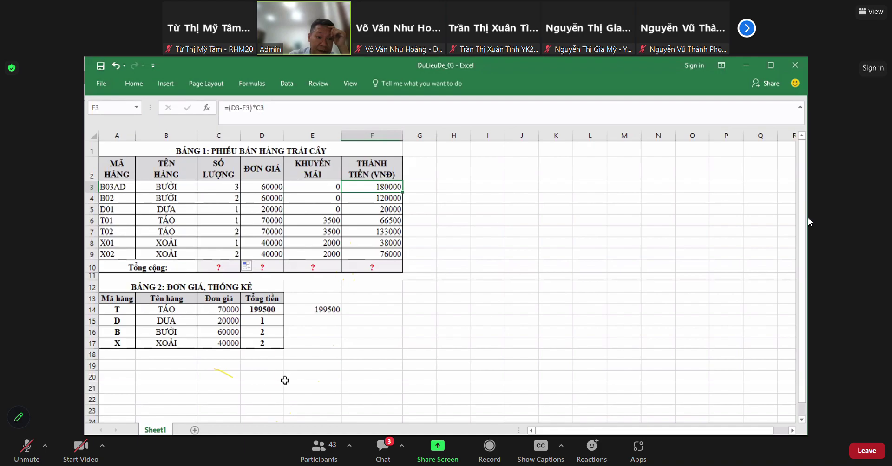
left_click(108, 187)
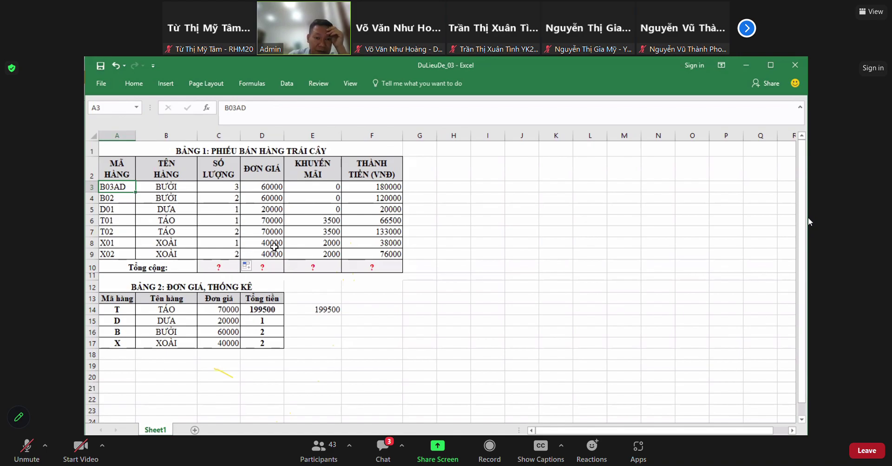
- Close the DuLieuDe_03 workbook without saving and look through the exam PDF's Word, Excel and PowerPoint parts
left_click(795, 65)
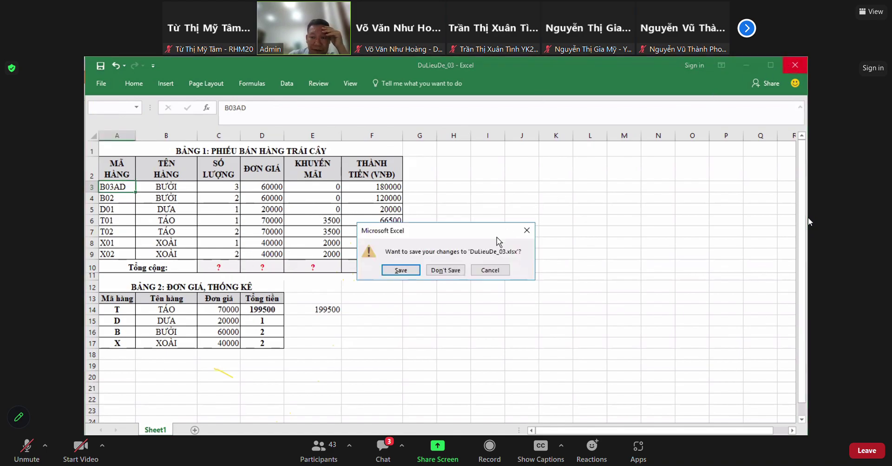
left_click(449, 272)
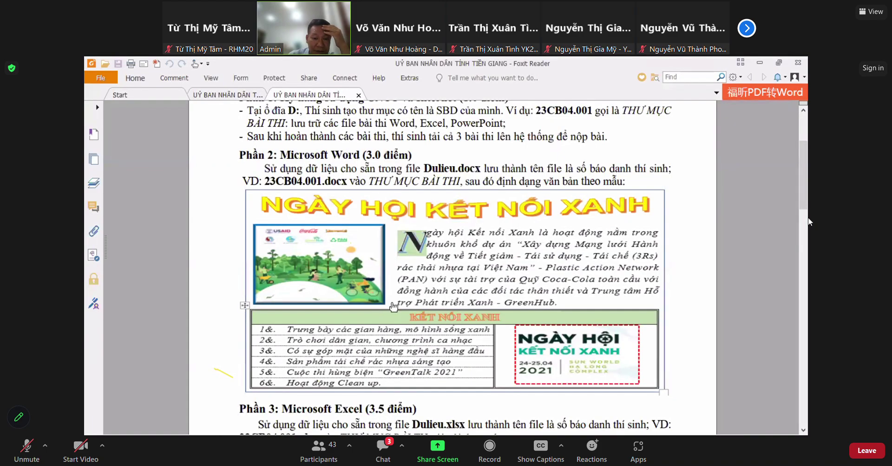
scroll(333, 334, "down", 10)
scroll(334, 334, "up", 10)
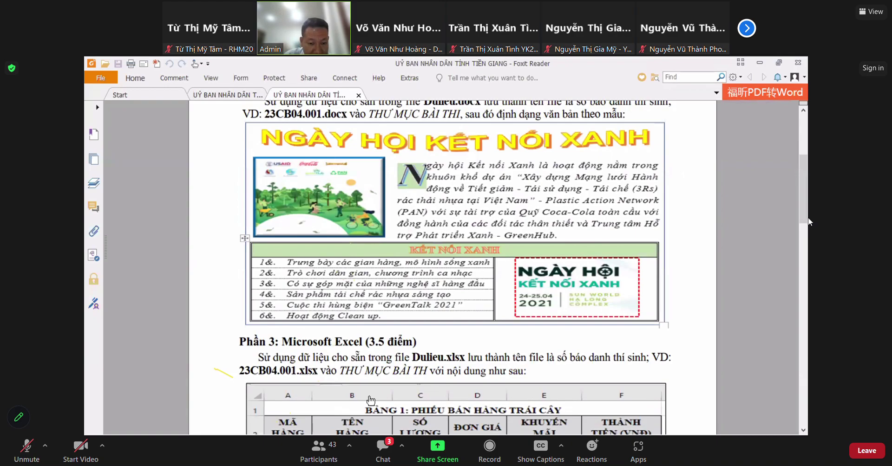
scroll(349, 329, "down", 5)
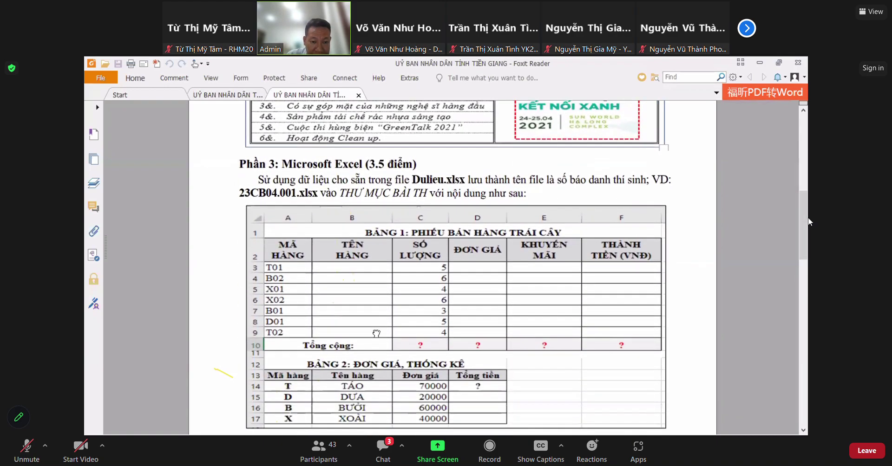
scroll(376, 329, "down", 4)
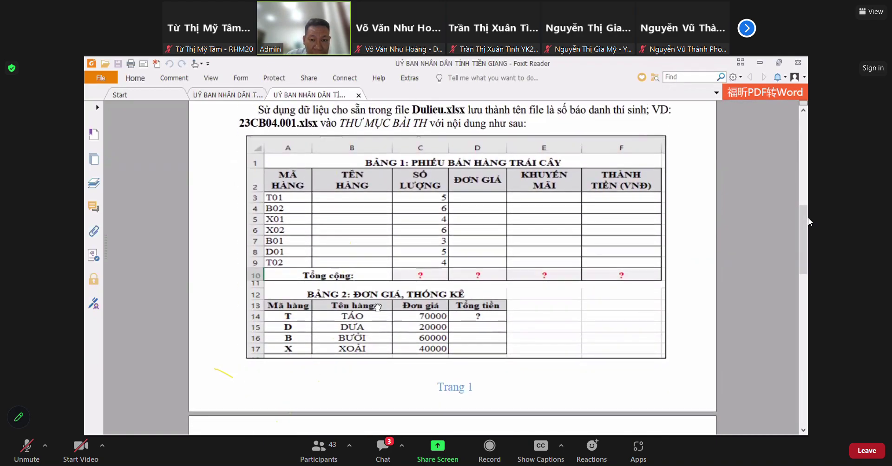
scroll(384, 330, "down", 15)
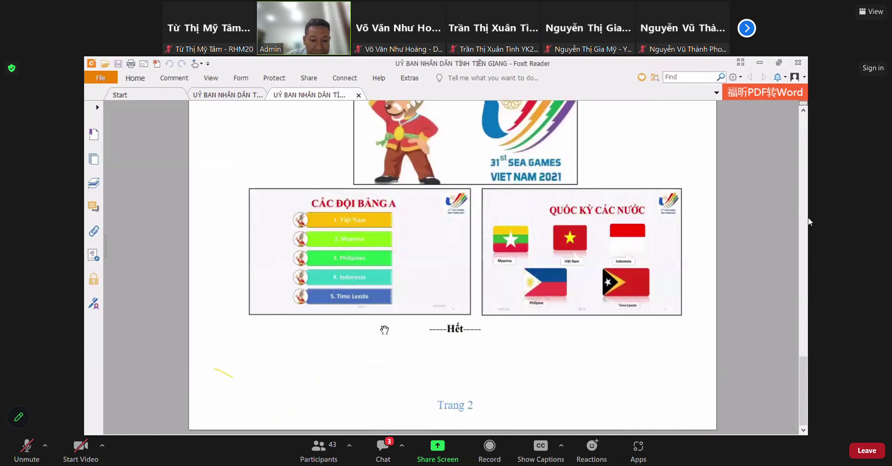
scroll(384, 330, "up", 15)
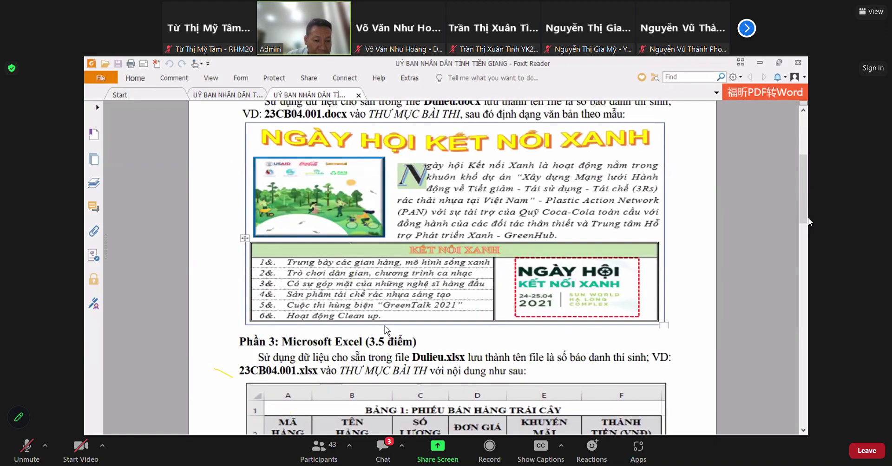
- Switch to File Explorer and open De thi Mau CB 02 from AAA_ON THI CAP TOC, De Mau OTCB_2023, De Mau CB 02
key("alt+Tab")
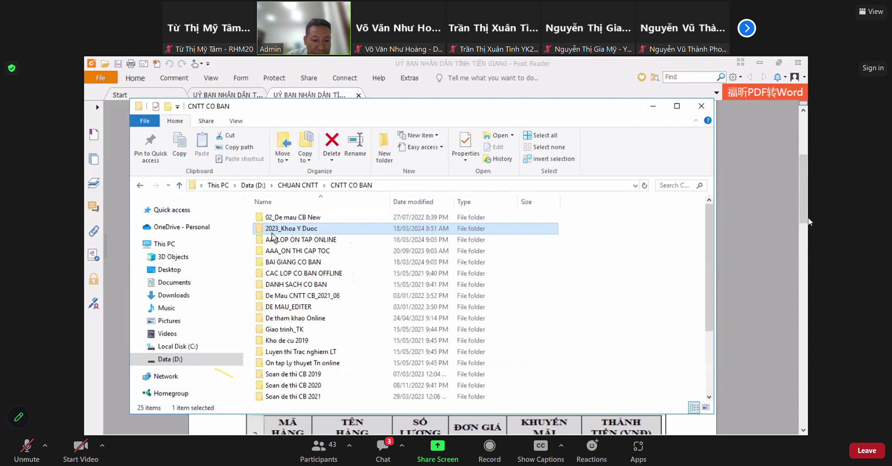
left_click(302, 240)
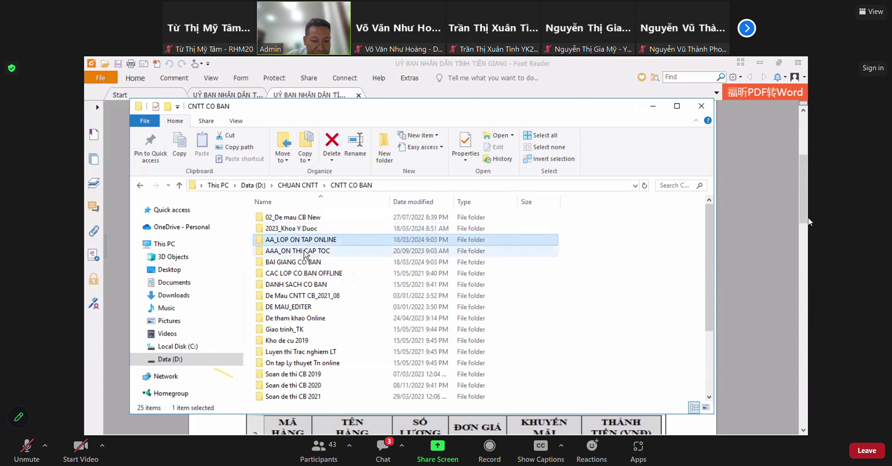
double_click(304, 253)
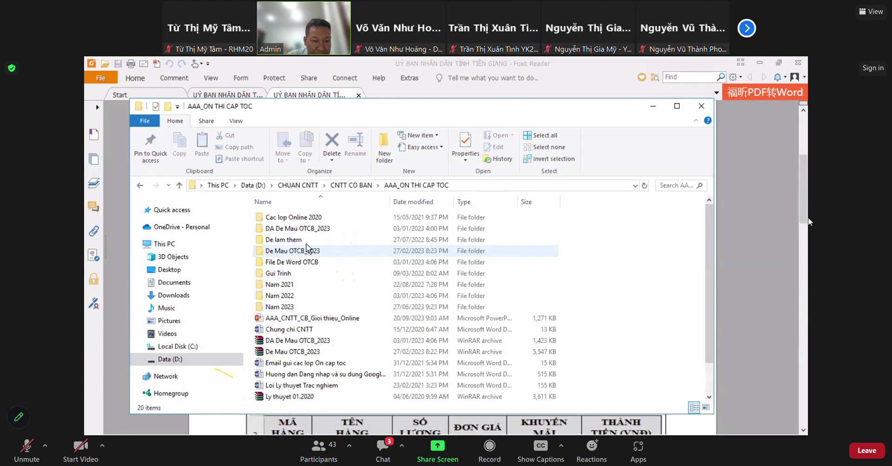
left_click(291, 253)
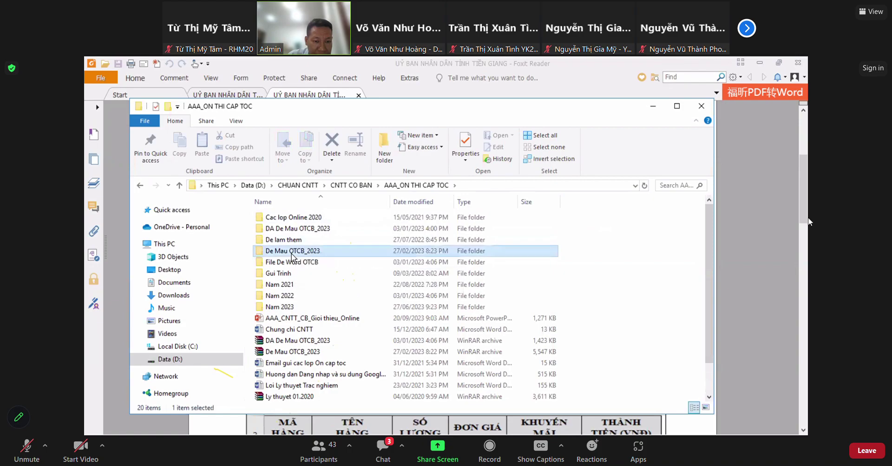
double_click(291, 254)
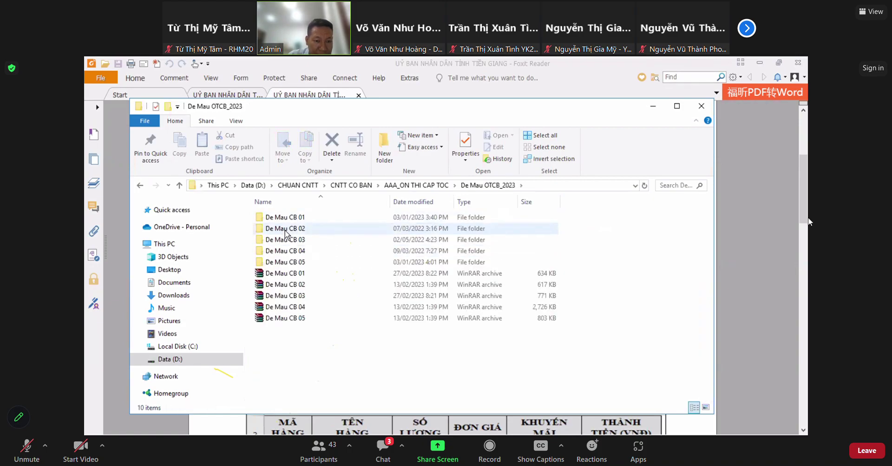
double_click(285, 230)
double_click(291, 229)
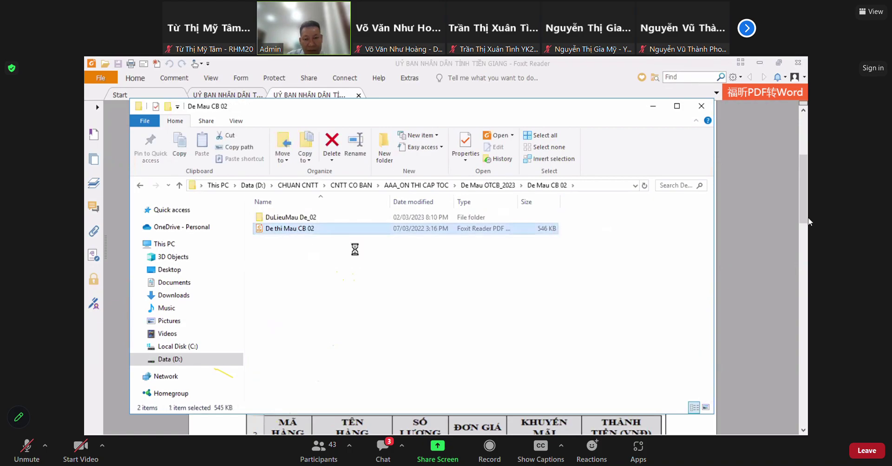
- Examine the employee salary and allowance tables in the Excel part and the numbered Yêu cầu requirements
scroll(443, 268, "down", 15)
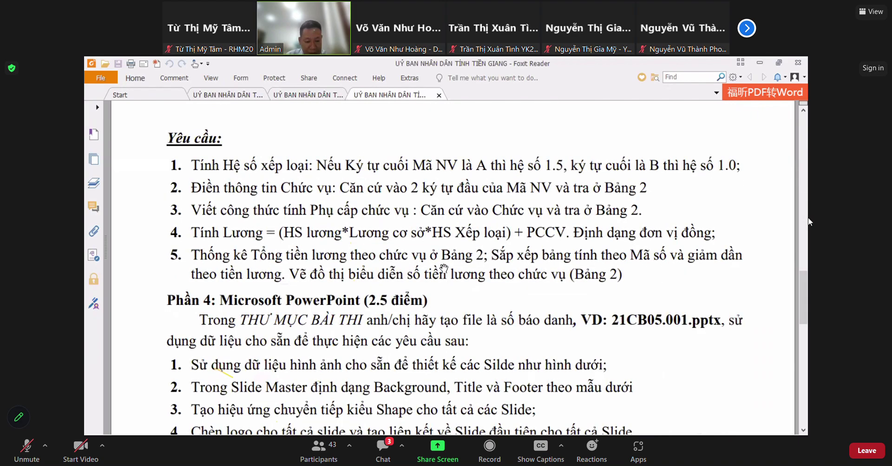
scroll(444, 268, "down", 3)
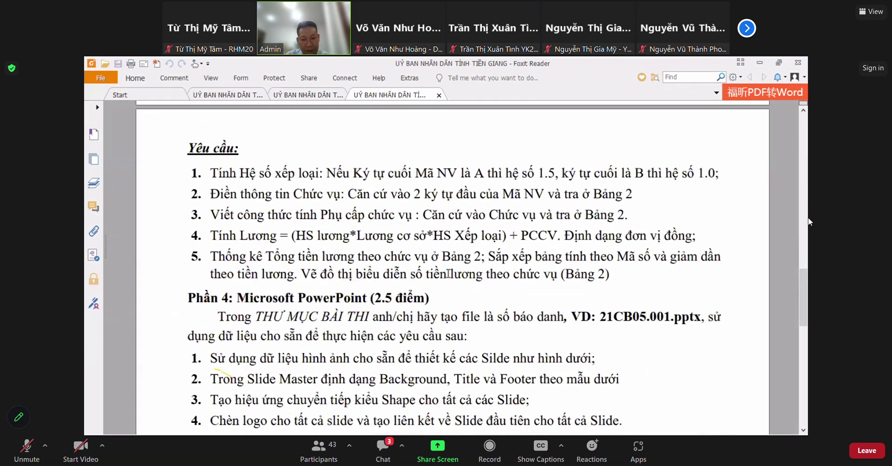
scroll(448, 274, "down", 4)
scroll(464, 278, "up", 6)
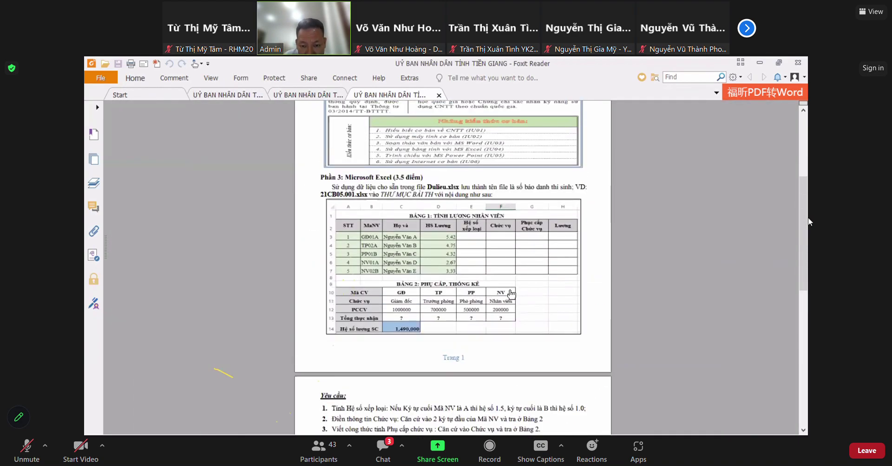
scroll(515, 294, "up", 1)
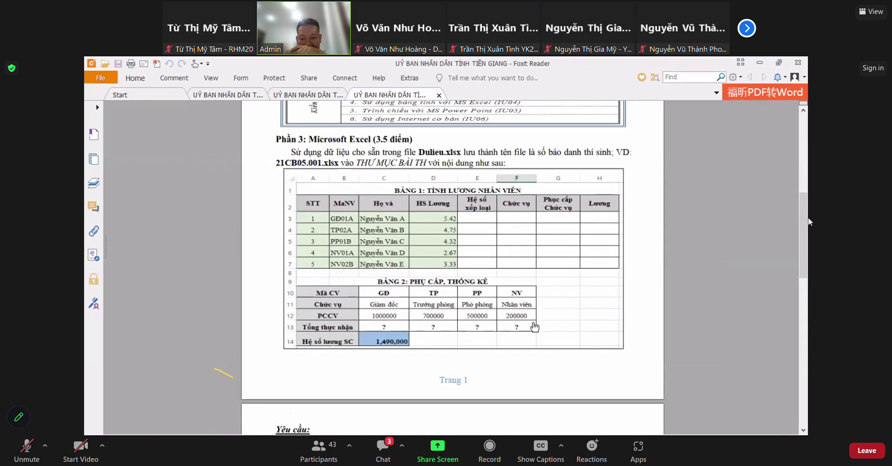
scroll(511, 316, "down", 1)
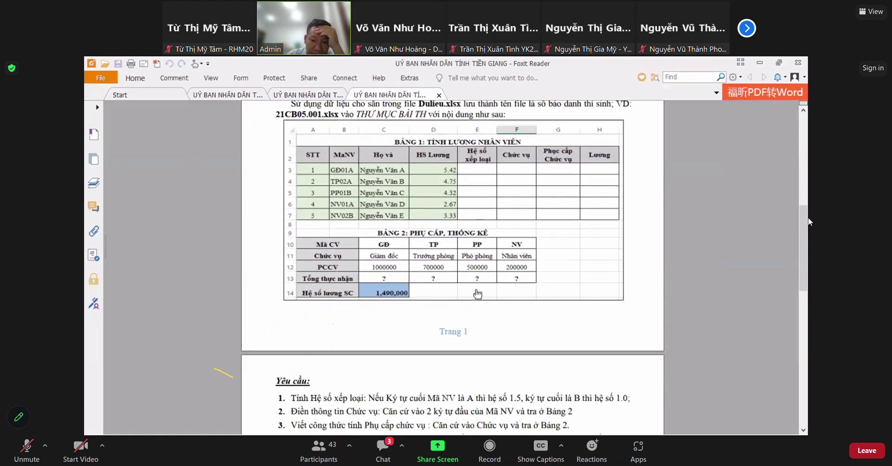
scroll(469, 316, "down", 1)
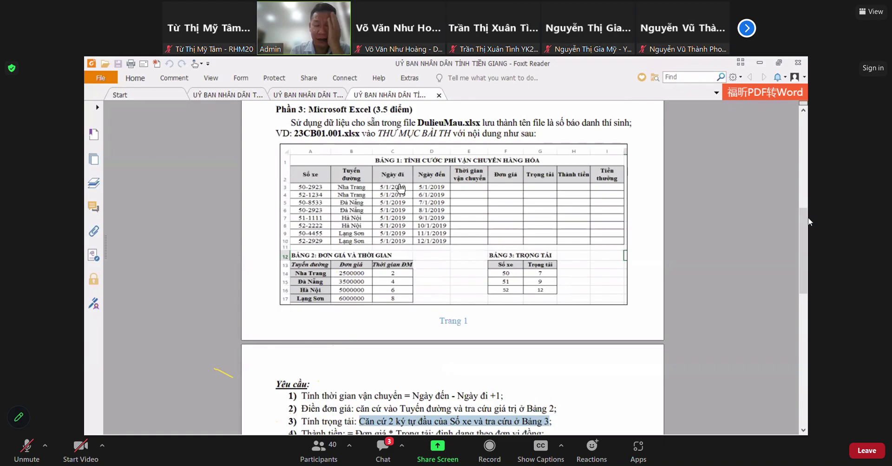
- Switch to File Explorer, open the DulieuMau_05 workbook from the DulieuMauDe_05 folder and check the Số lượng formula in E4
key("alt+Tab")
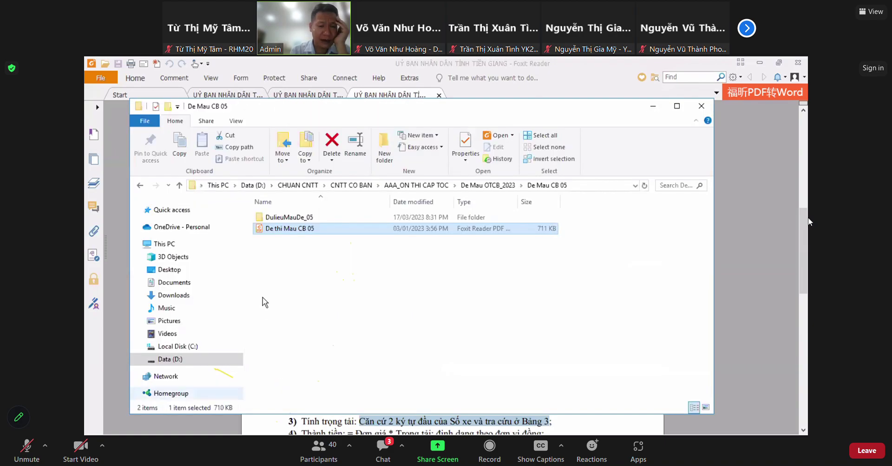
double_click(281, 219)
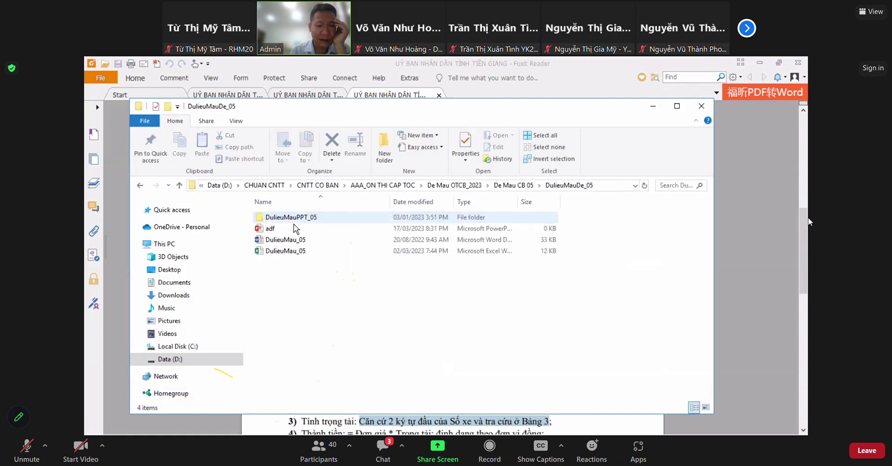
double_click(281, 251)
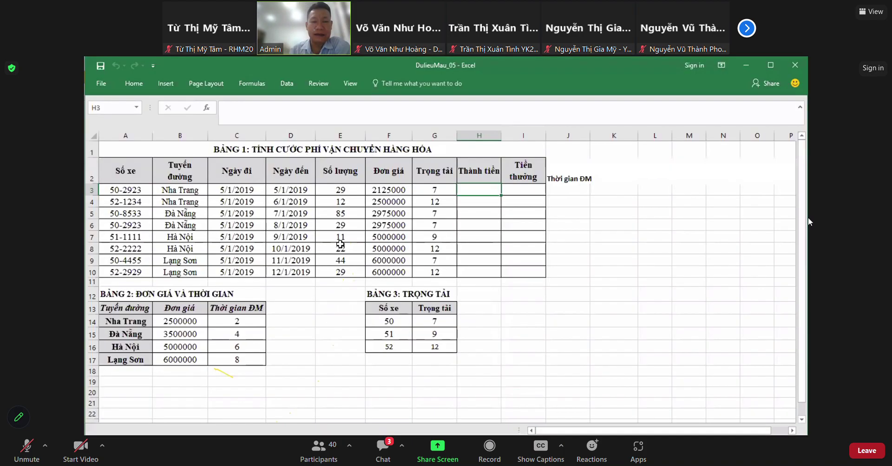
left_click(330, 204)
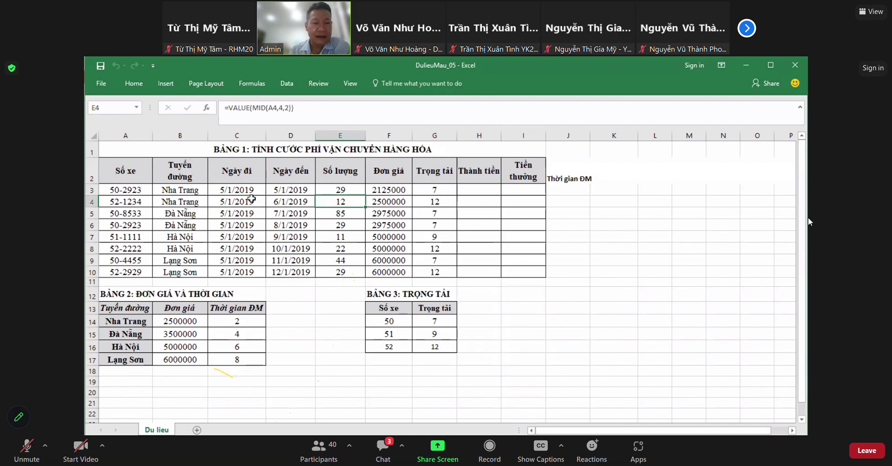
- Apply the short Date number format to the Ngày đi and Ngày đến cells C3:D10 of Bảng 1
left_click_drag(242, 190, 292, 274)
left_click(133, 83)
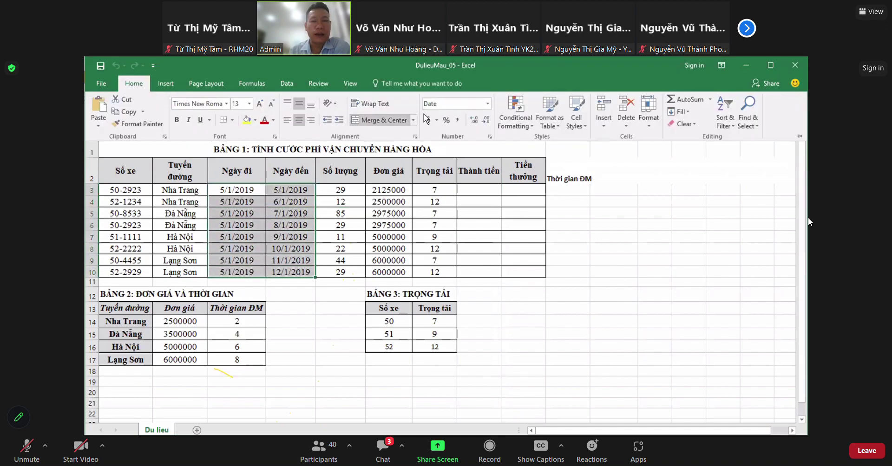
left_click(488, 104)
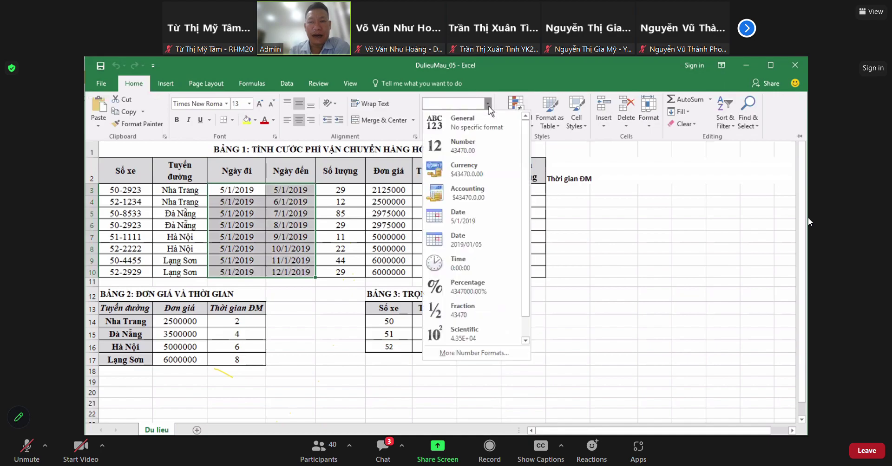
left_click(487, 105)
left_click(488, 105)
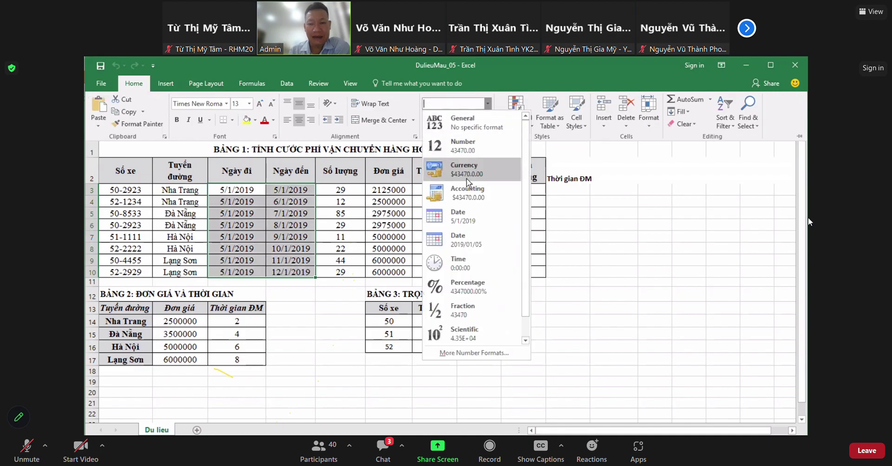
left_click(472, 221)
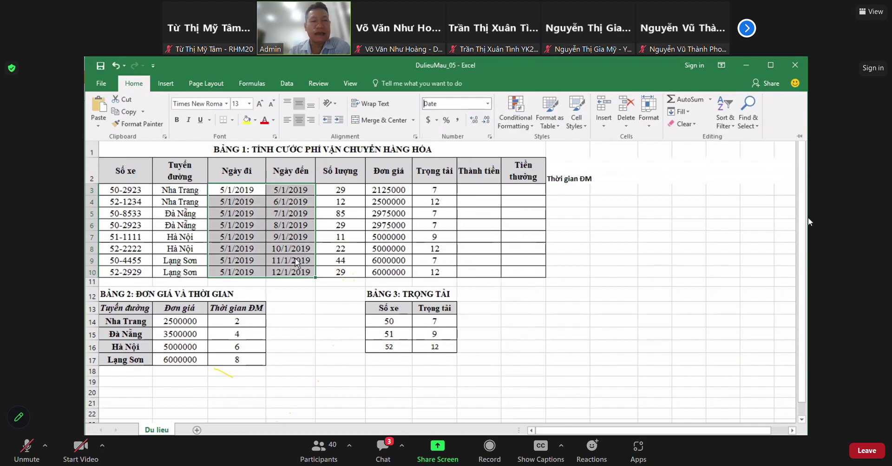
left_click(353, 193)
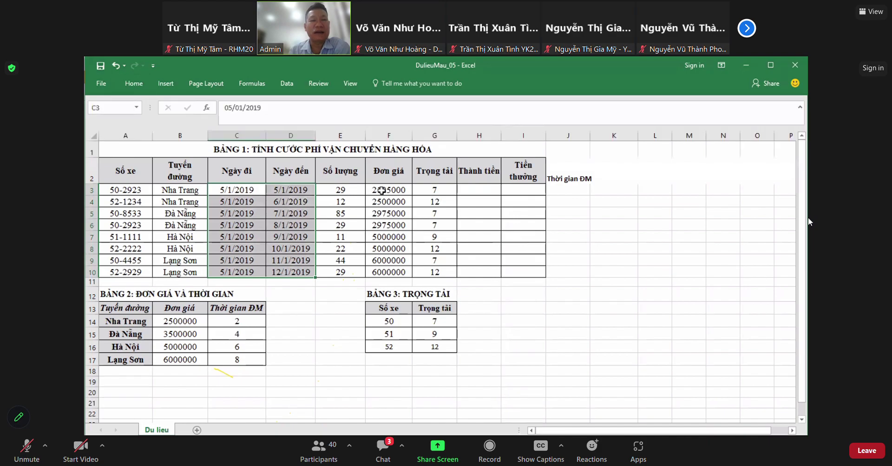
- Examine the Trọng tải VLOOKUP formula in G3 and compare it with requirement 3 of the exam PDF in Foxit Reader
left_click(420, 191)
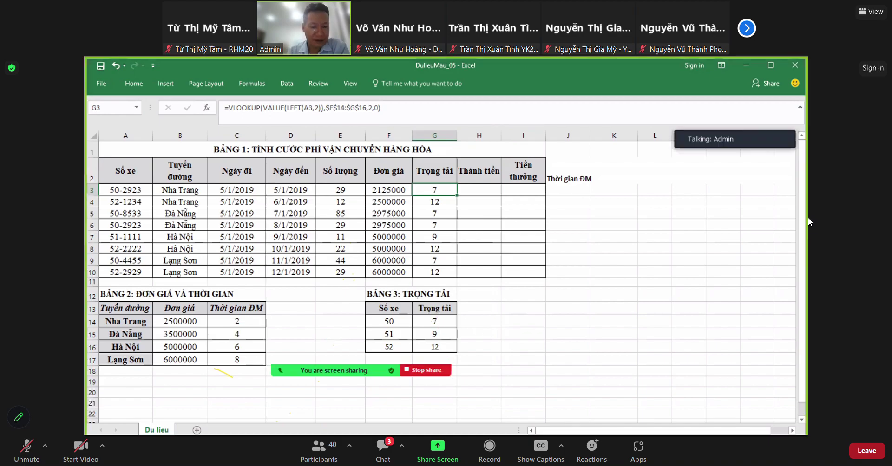
key("alt+Tab")
key("Tab")
key("Tab")
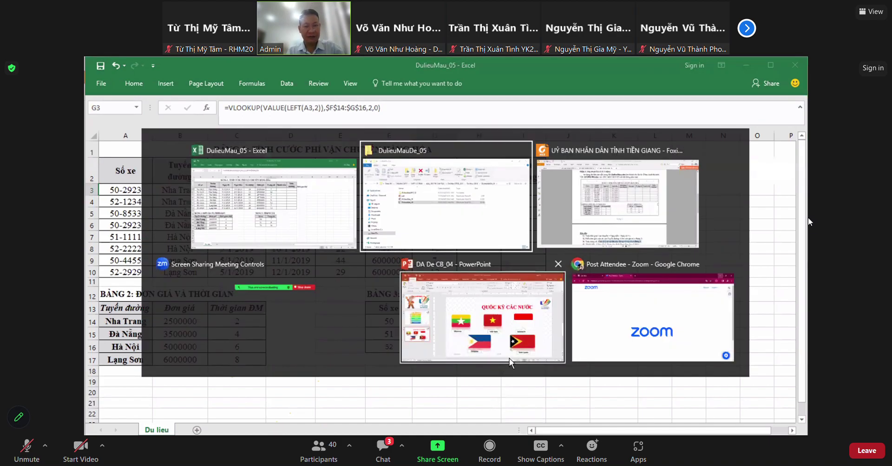
scroll(495, 222, "down", 5)
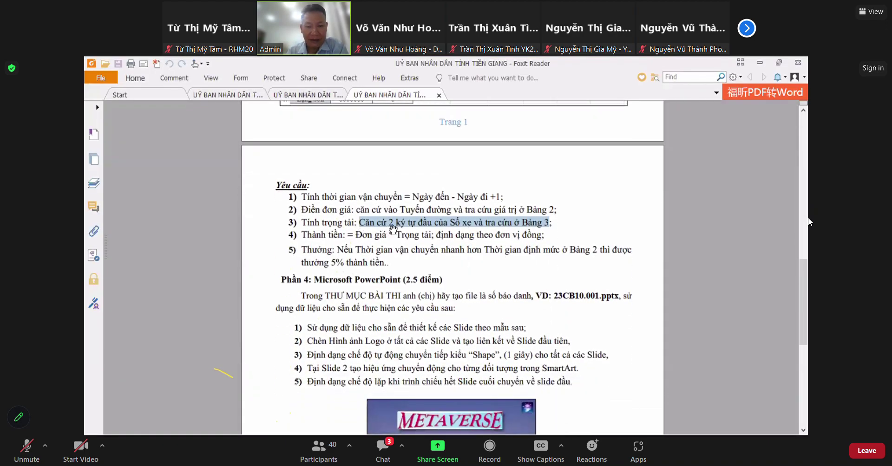
left_click(397, 229)
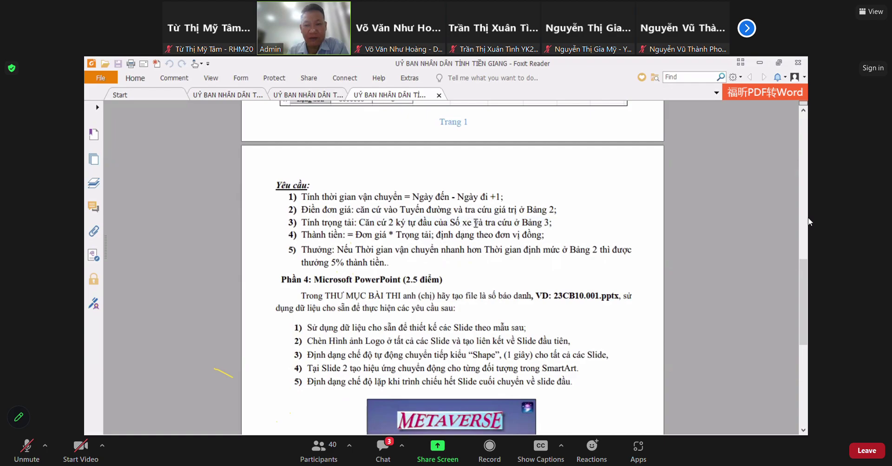
left_click(803, 158)
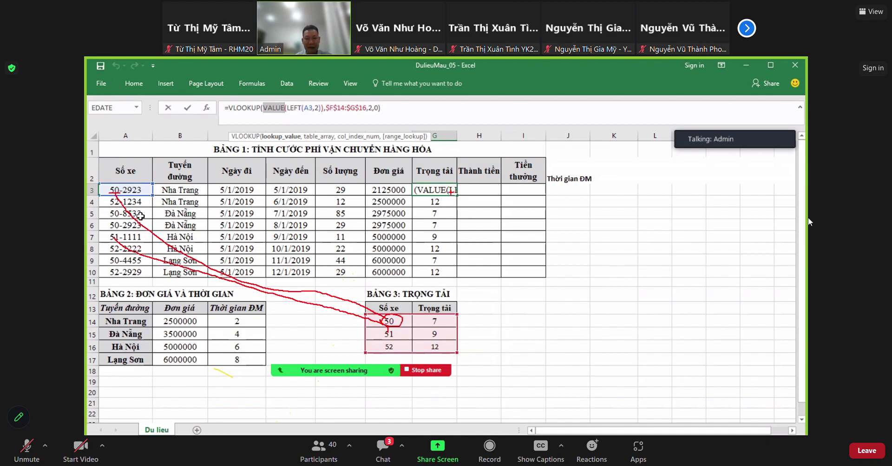
key("ctrl+Return")
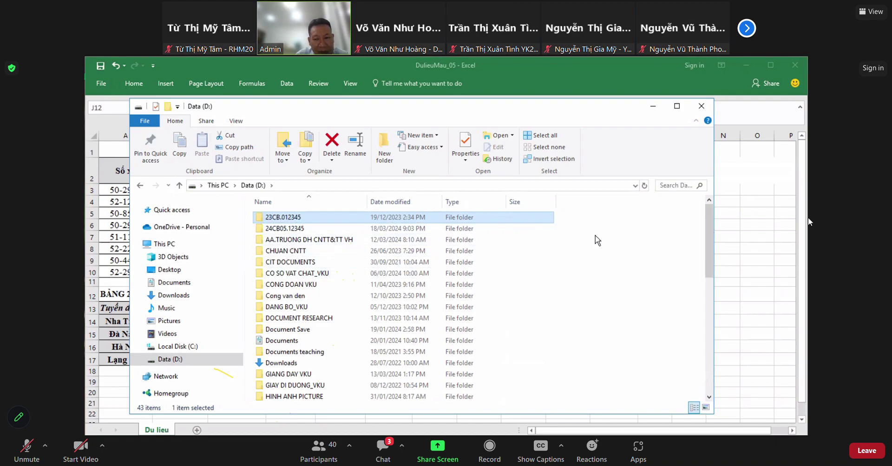
- Switch to File Explorer, open the 24CB05.12345 folder on drive D and open its Word document
left_click(677, 106)
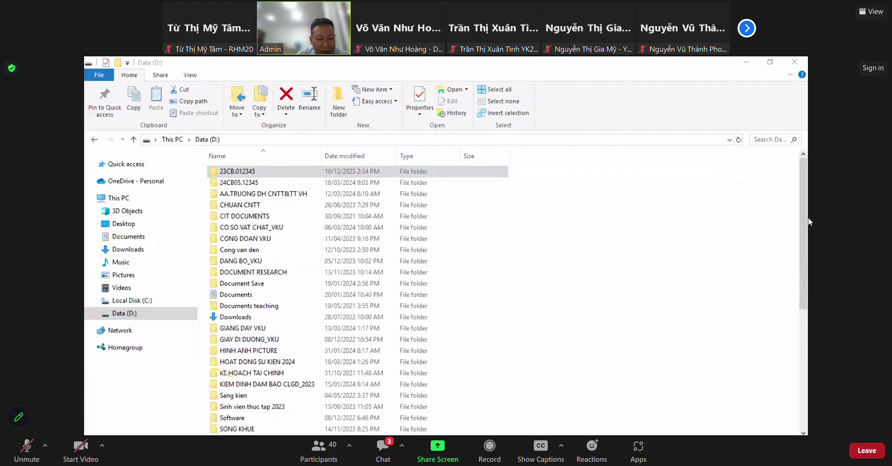
key("alt+Tab")
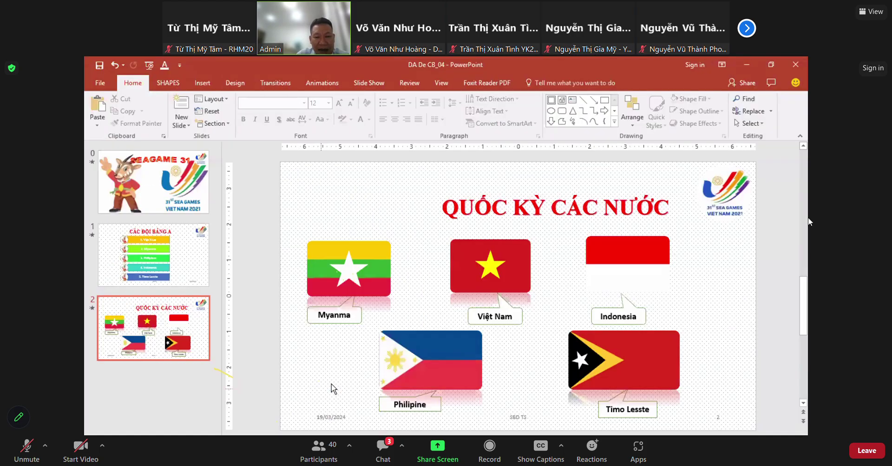
left_click(749, 65)
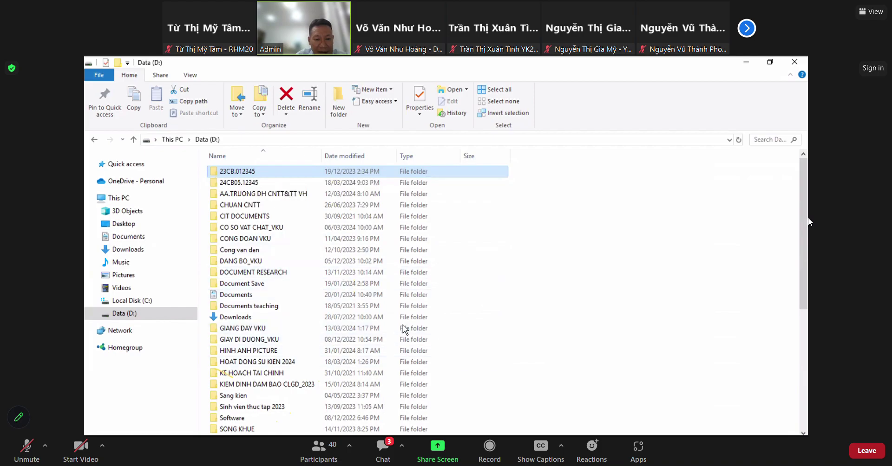
left_click(241, 184)
double_click(242, 184)
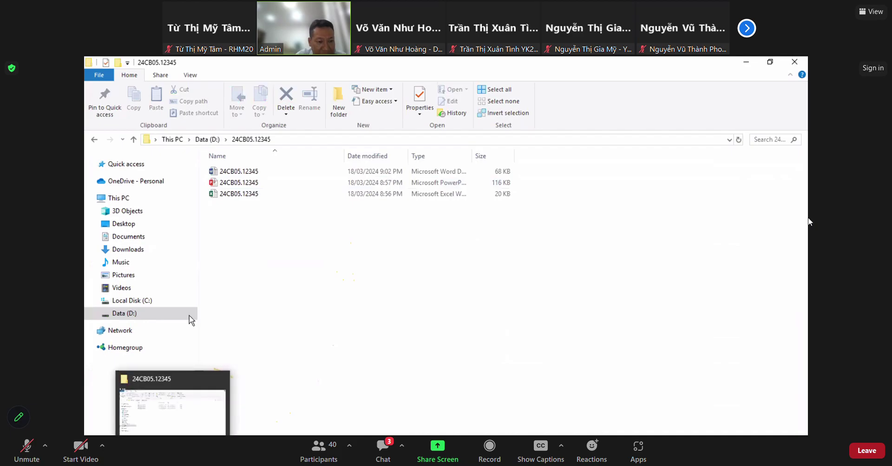
double_click(226, 175)
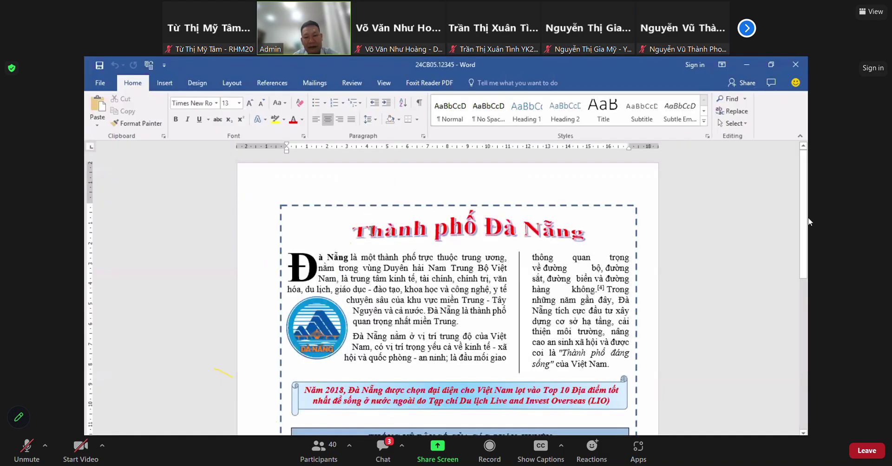
- Set the font of the first-column body text under the Thành phố Đà Nẵng title to Calibri Light
left_click_drag(350, 256, 450, 332)
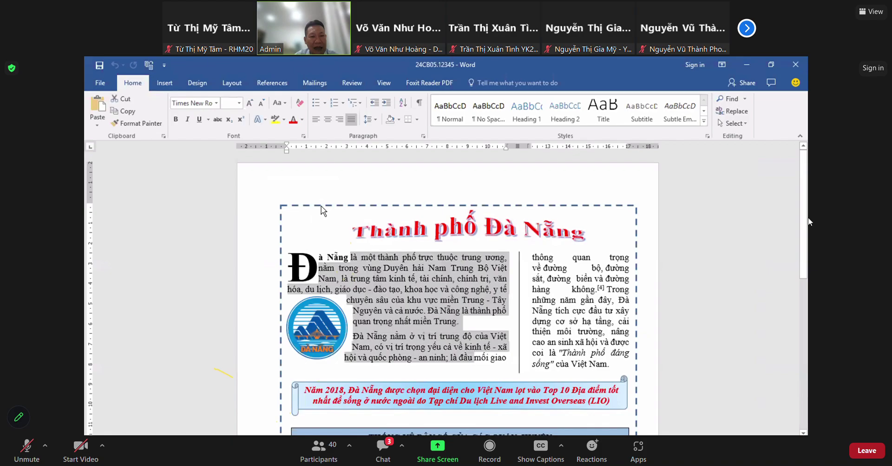
left_click(216, 103)
left_click(200, 133)
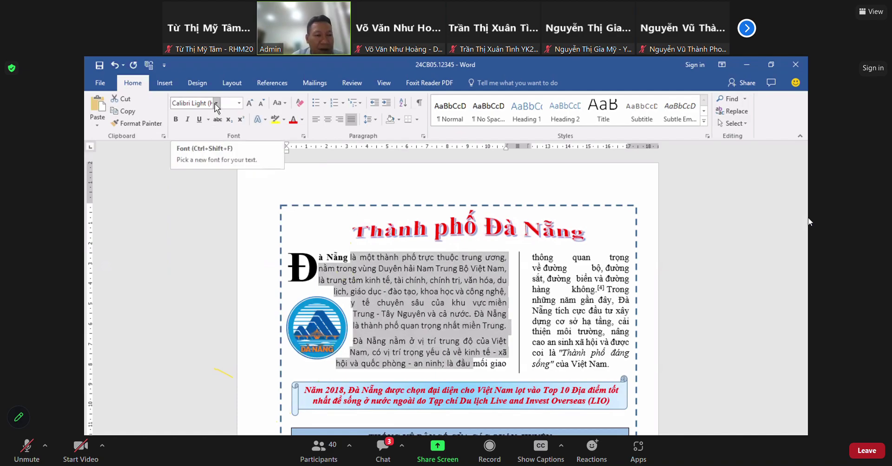
left_click(355, 257)
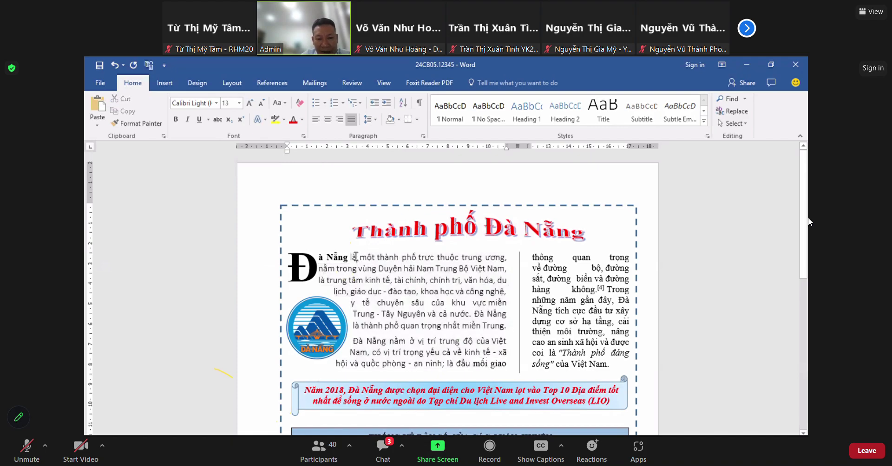
left_click_drag(356, 257, 506, 365)
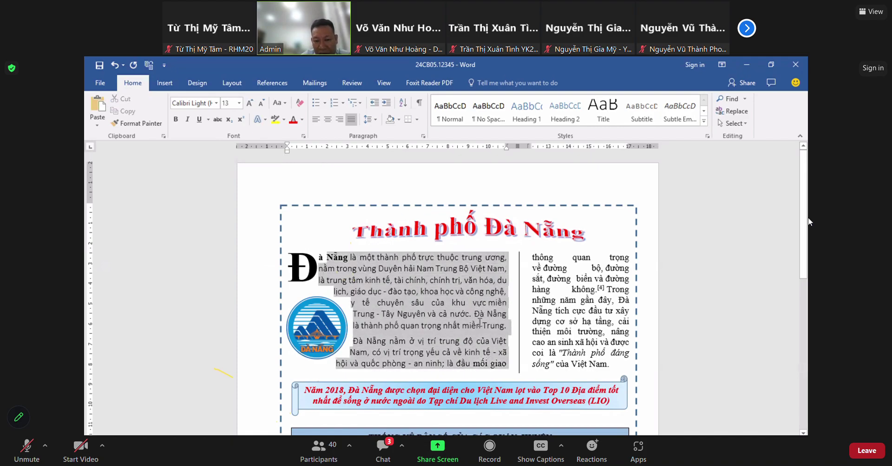
left_click(449, 294)
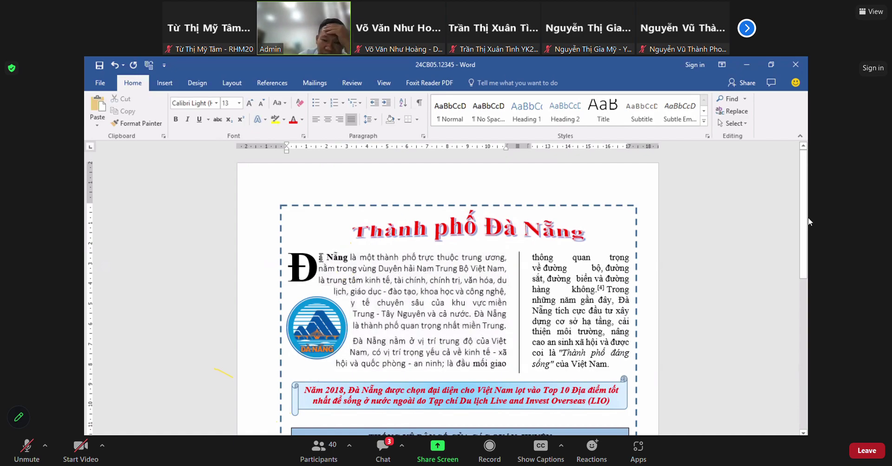
- Select the whole document and set its font to Times New Roman
left_click_drag(320, 257, 491, 333)
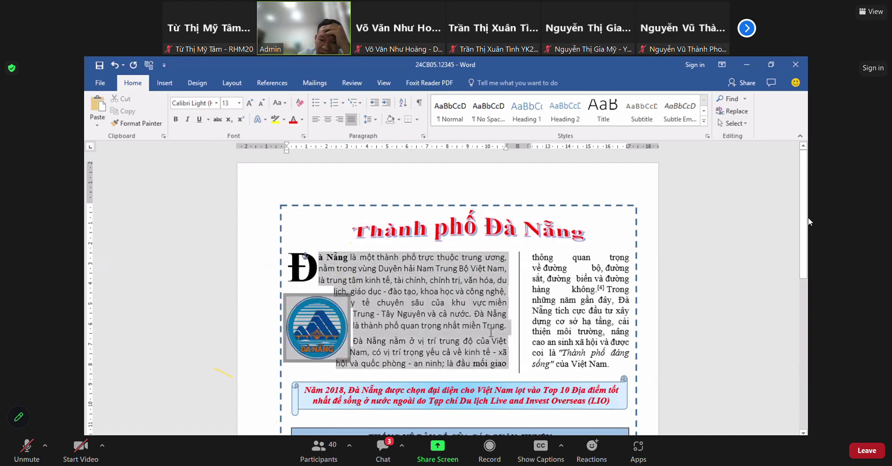
key("ctrl+shift+Down")
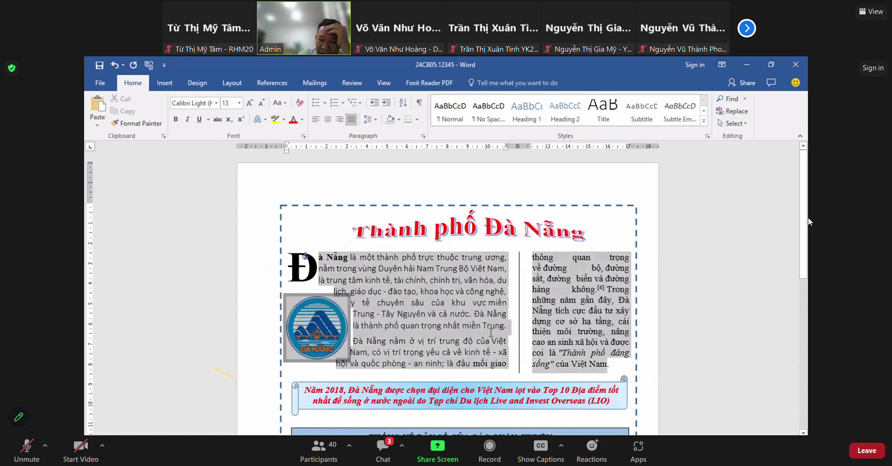
left_click(576, 292)
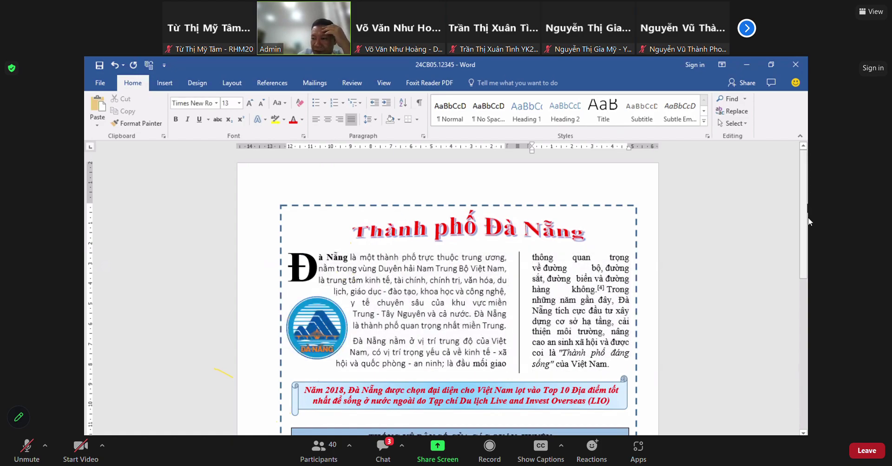
key("ctrl+a")
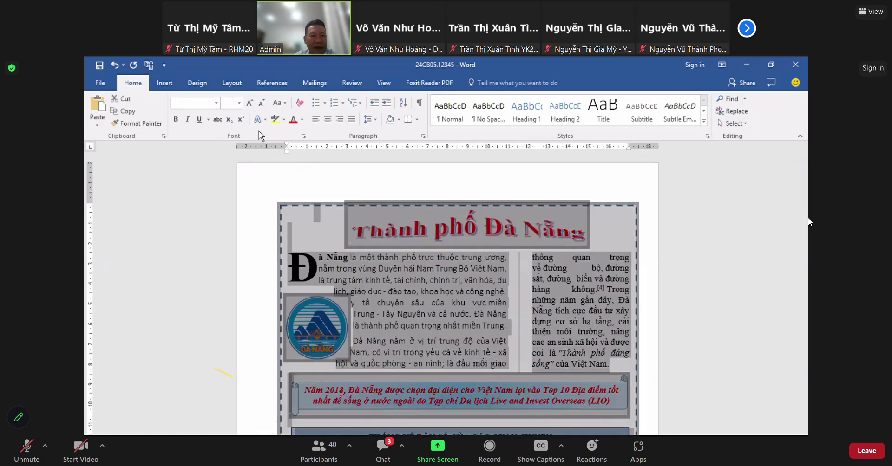
left_click(216, 104)
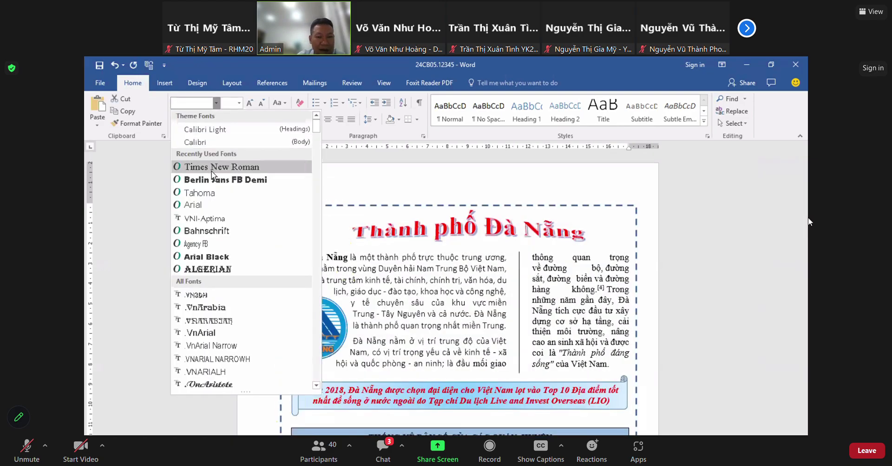
left_click(211, 169)
left_click(575, 298)
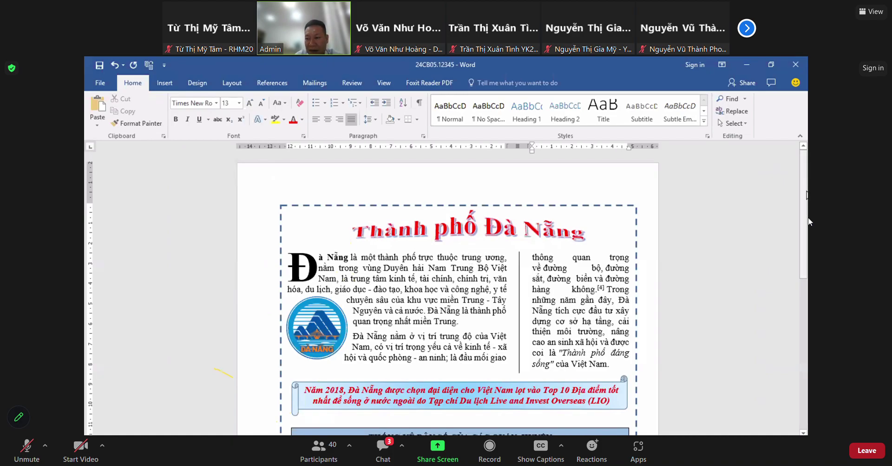
- Examine the Thống kê dân số của các quận, huyện table, including its title row and district data cells
scroll(809, 222, "down", 2)
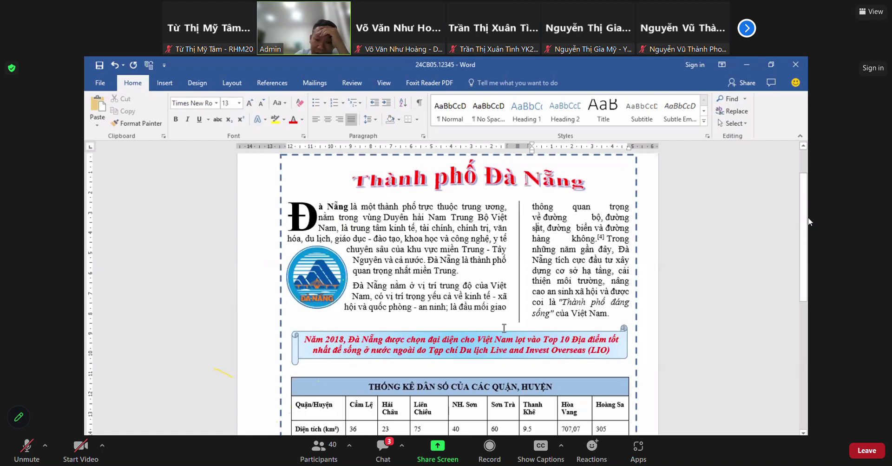
scroll(804, 271, "down", 2)
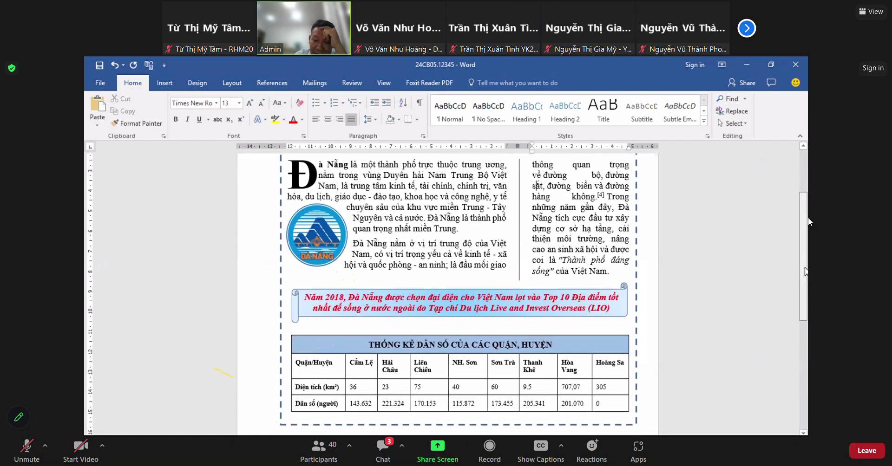
scroll(804, 272, "down", 4)
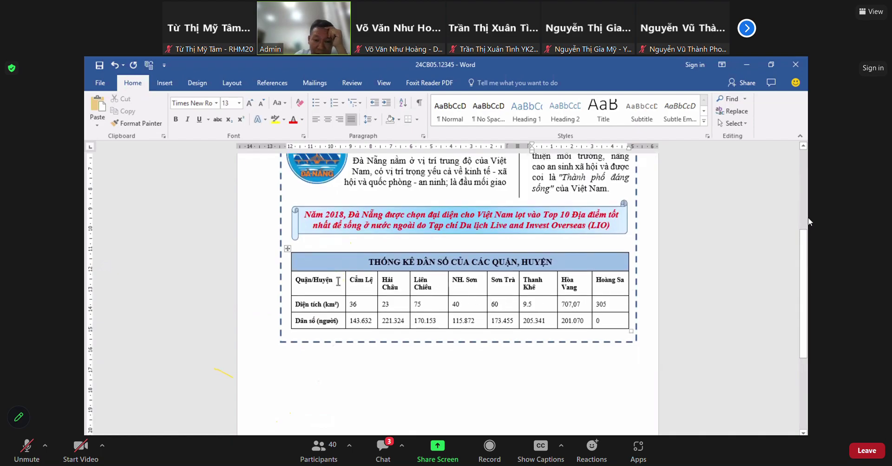
left_click_drag(344, 284, 586, 320)
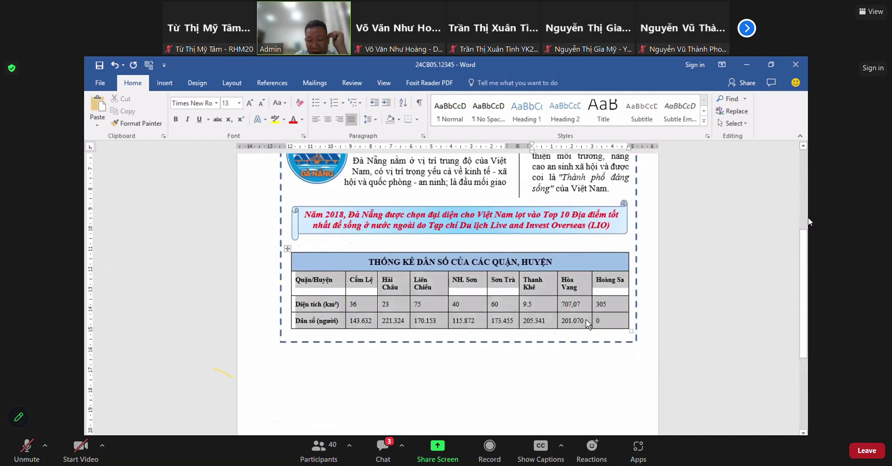
left_click(409, 285)
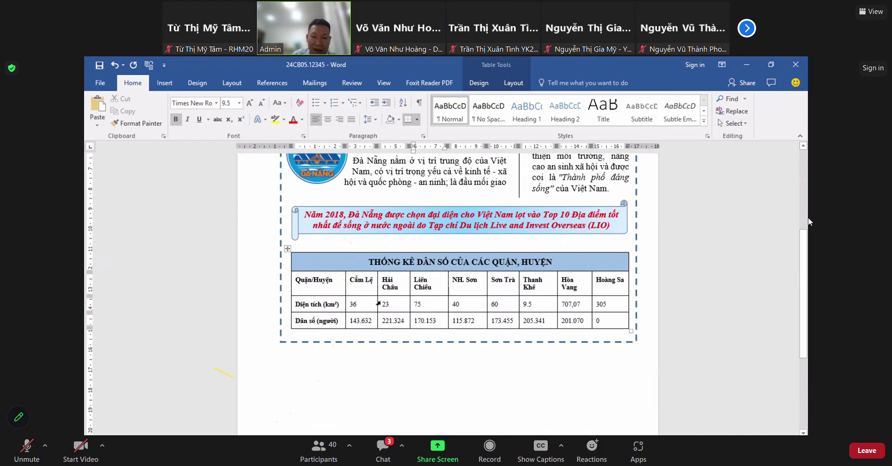
left_click_drag(334, 261, 579, 333)
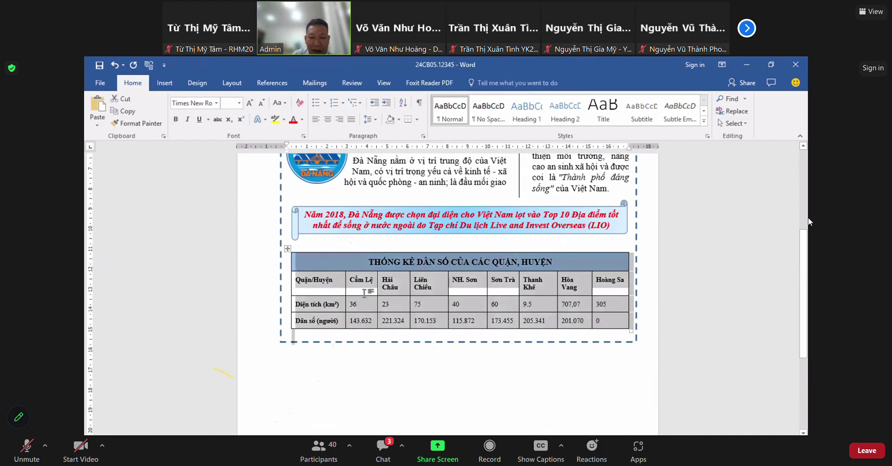
left_click_drag(369, 267, 560, 266)
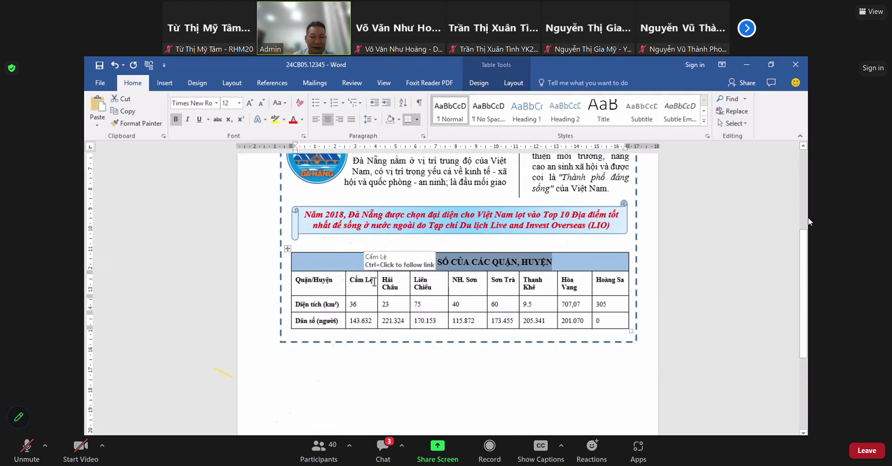
left_click(358, 264)
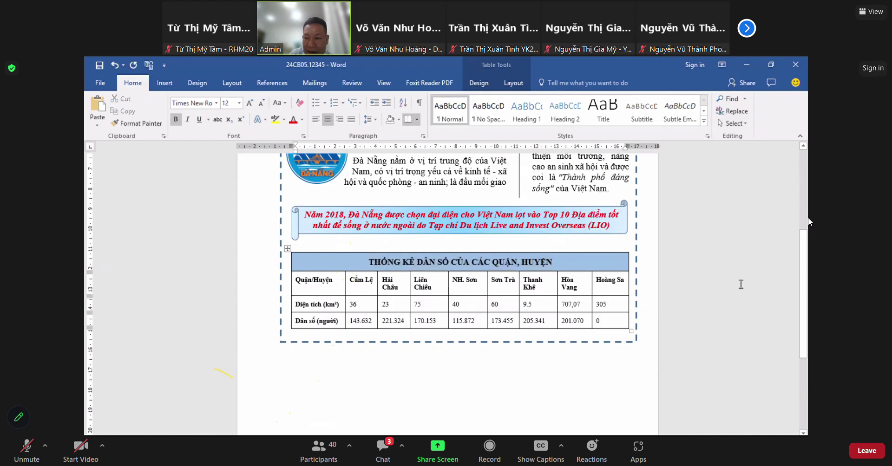
- Close the Word document, saving its changes, and open the 24CB05.12345 Excel workbook from the same folder
mouse_move(805, 275)
left_mouse_down()
mouse_move(806, 346)
mouse_move(795, 269)
left_mouse_up()
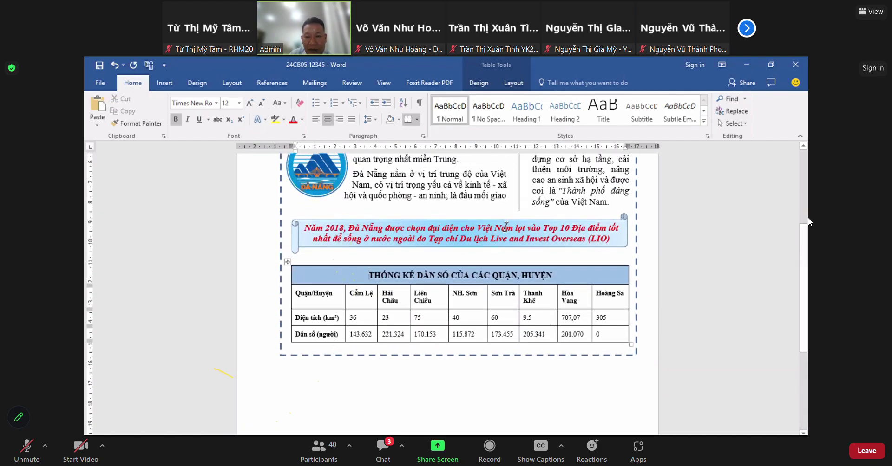
left_click(577, 202)
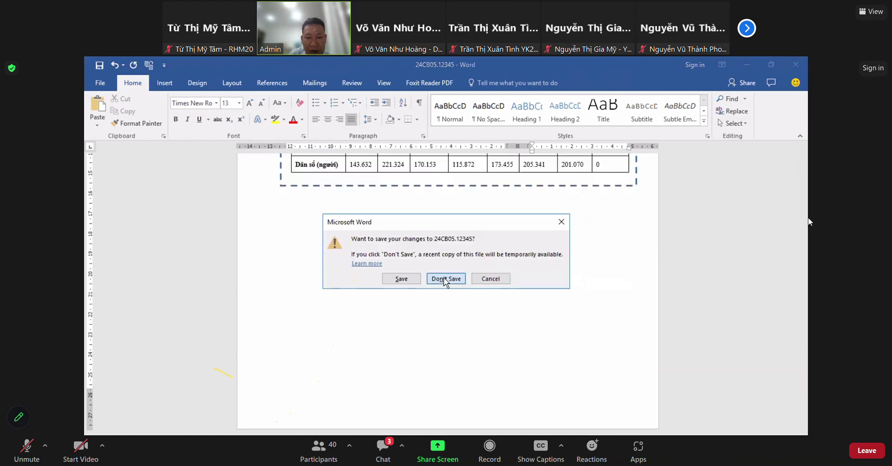
left_click(400, 279)
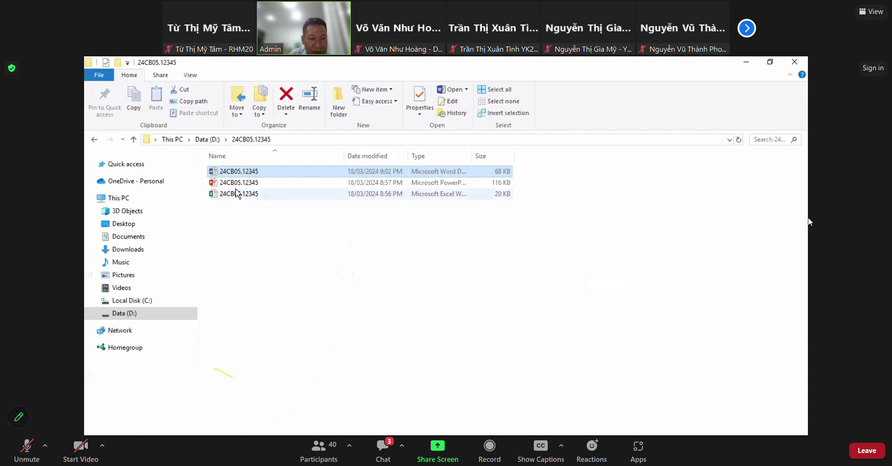
double_click(238, 195)
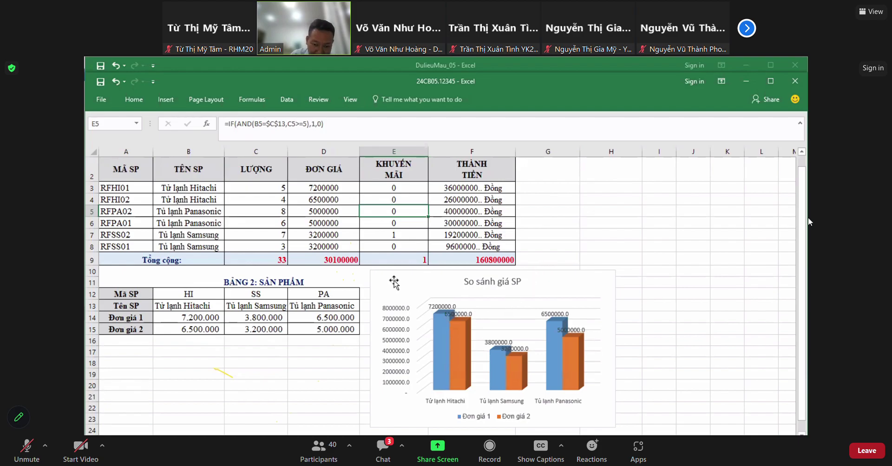
- Shrink the So sánh giá SP chart and position it beside the BẢNG 2: SẢN PHẨM table, below the totals row
mouse_move(393, 281)
left_mouse_down()
mouse_move(429, 281)
mouse_move(378, 281)
mouse_move(391, 281)
left_mouse_up()
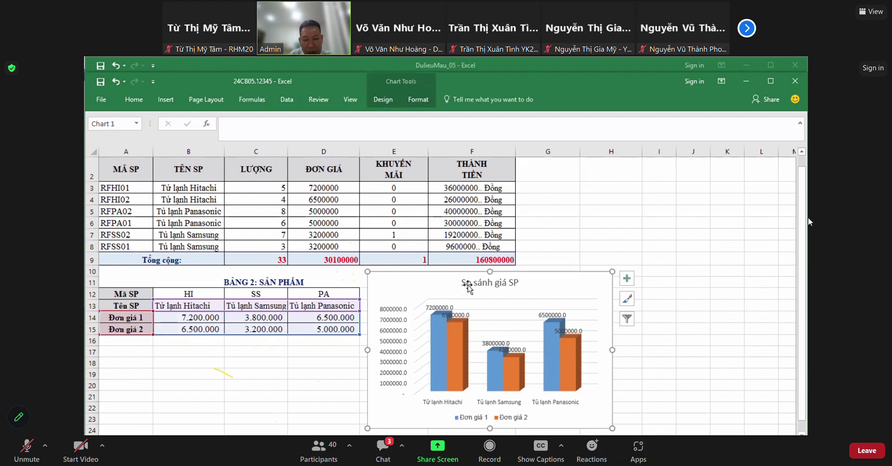
left_click_drag(431, 273, 429, 273)
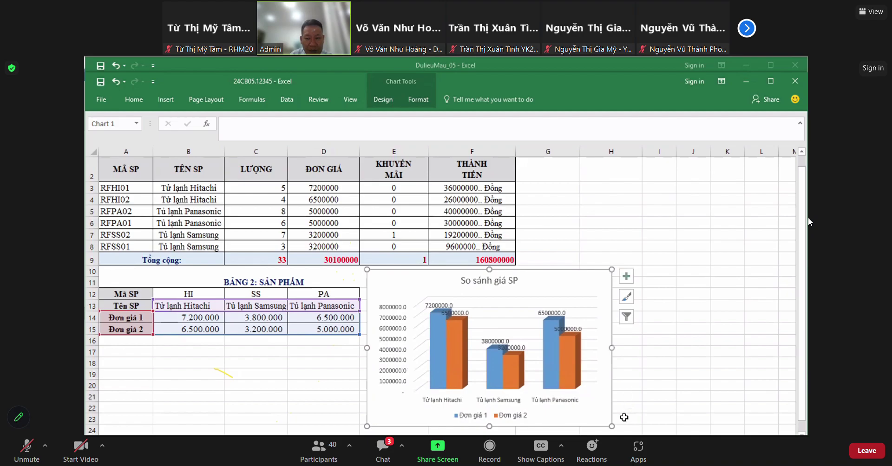
left_click_drag(611, 426, 601, 409)
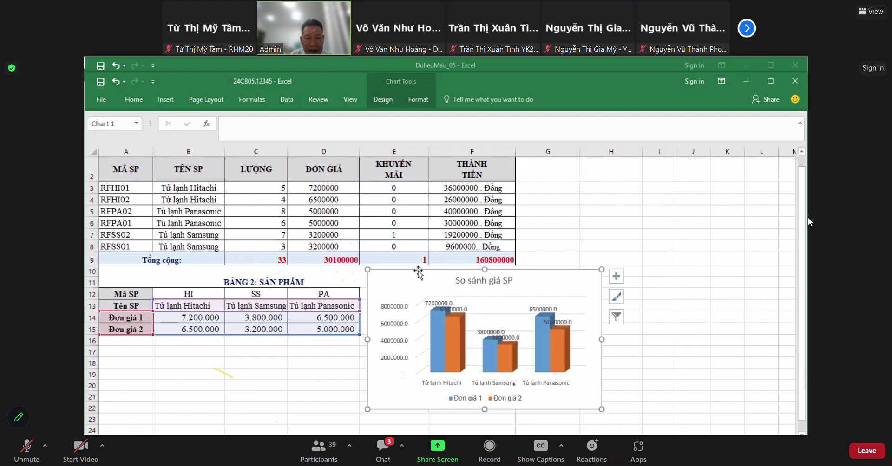
left_click_drag(464, 291, 408, 279)
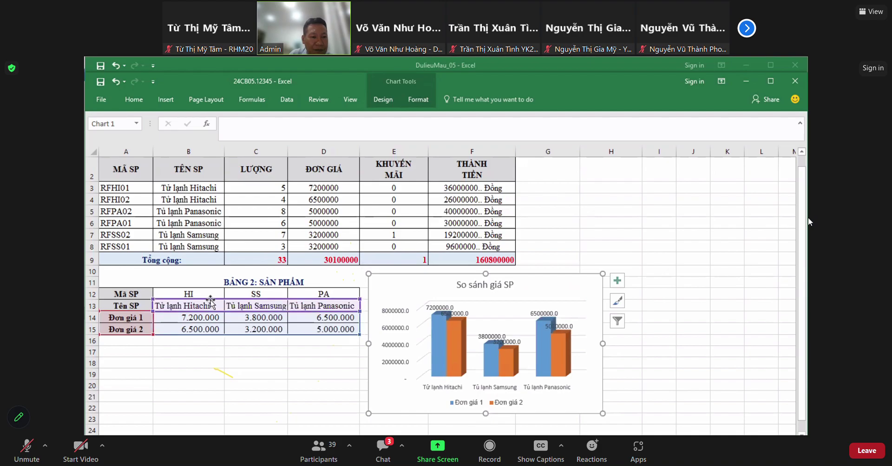
left_click(243, 382)
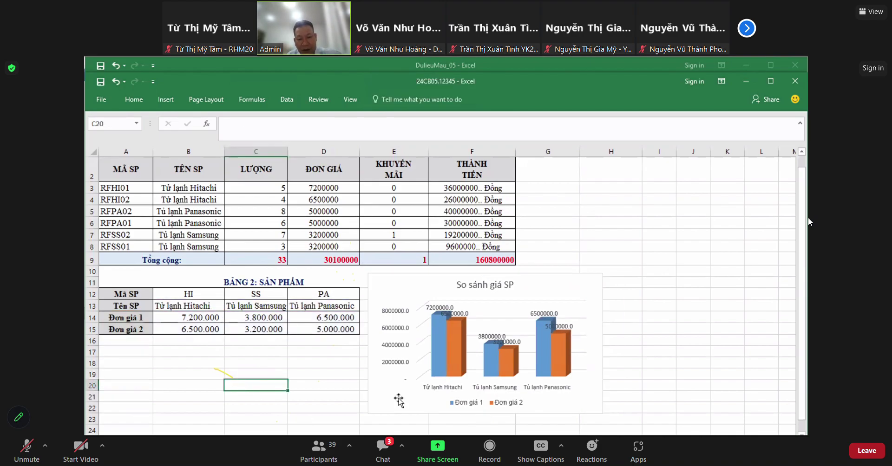
- Nudge the So sánh giá SP chart slightly up and closer to the BẢNG 2 table, starting just below row 9
mouse_move(801, 243)
left_mouse_down()
mouse_move(801, 231)
mouse_move(800, 254)
left_mouse_up()
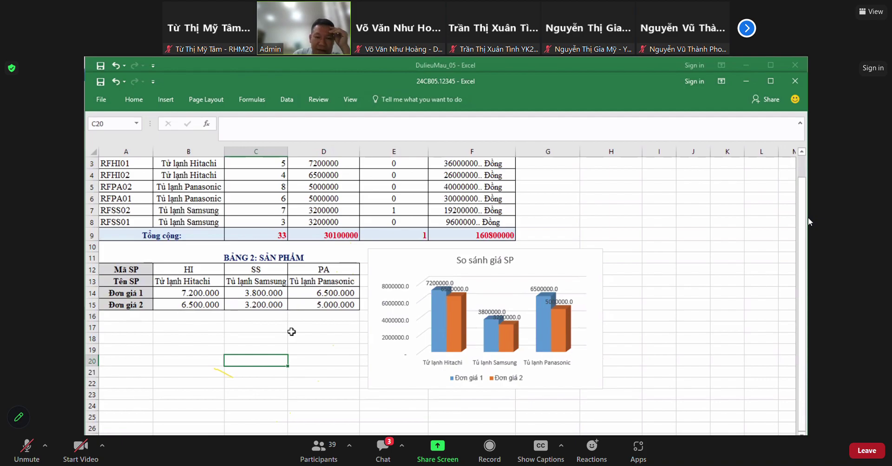
left_click_drag(390, 254, 388, 251)
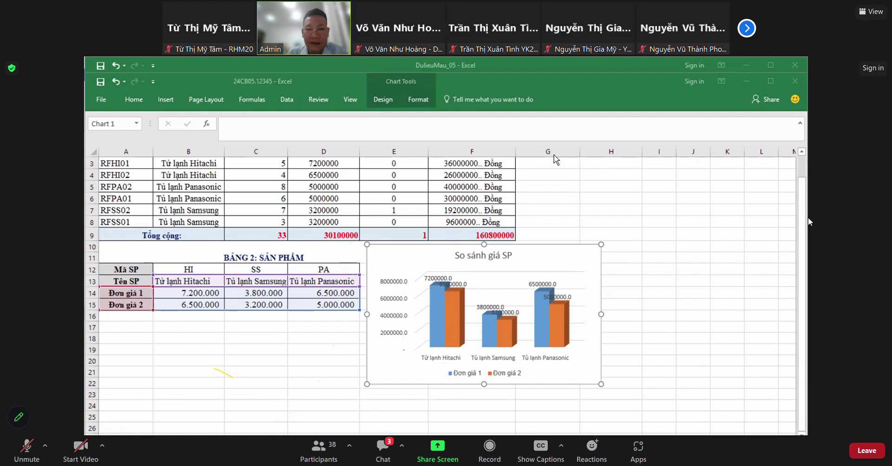
left_click(385, 250)
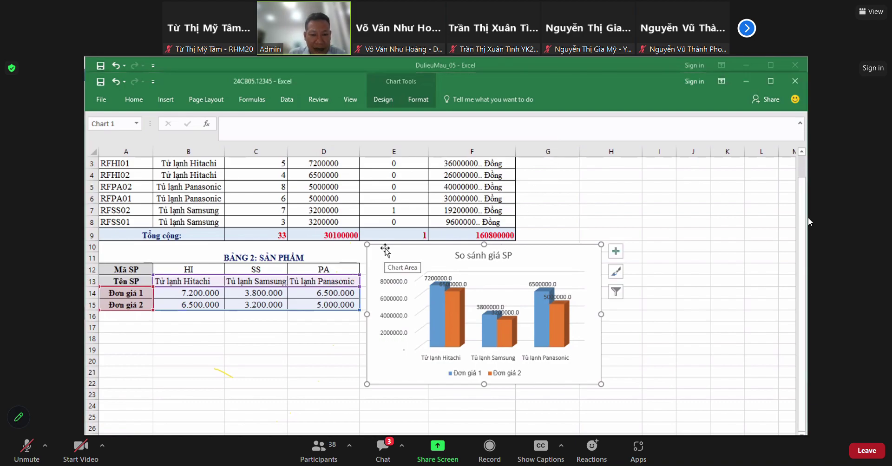
left_click_drag(385, 251, 384, 250)
left_click(619, 293)
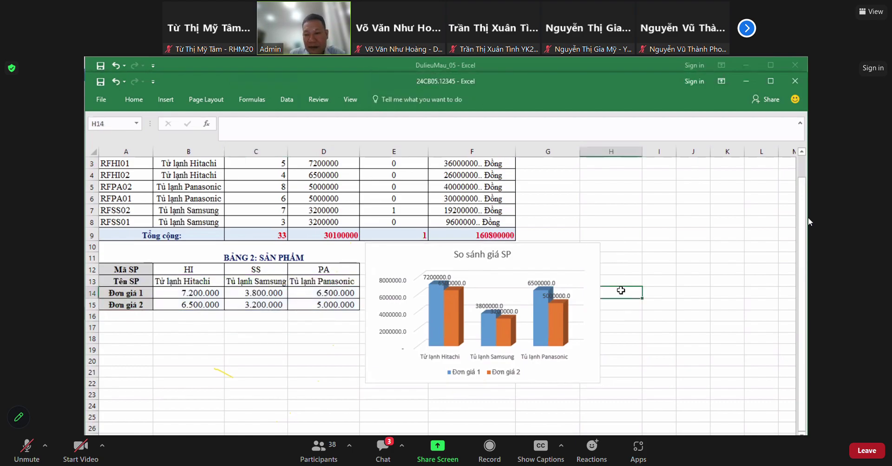
- Reduce the So sánh giá SP chart further to end near column G's far edge, and fine-tune its position beside BẢNG 2
left_click(598, 258)
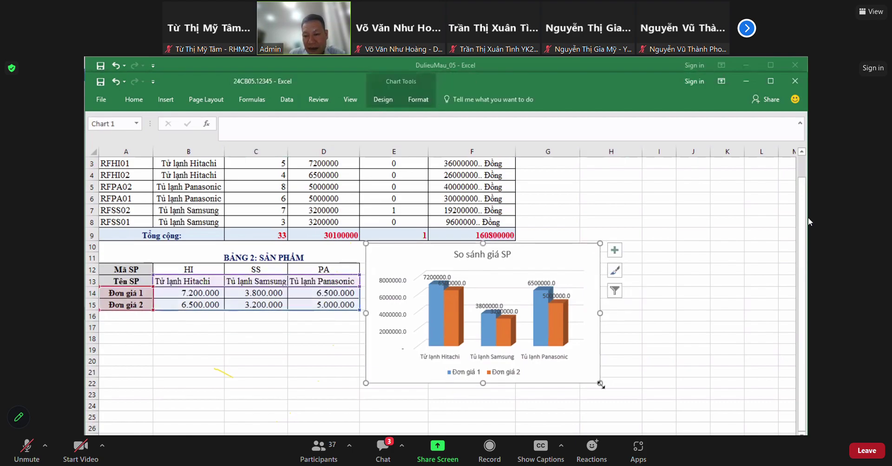
left_click_drag(596, 382, 590, 380)
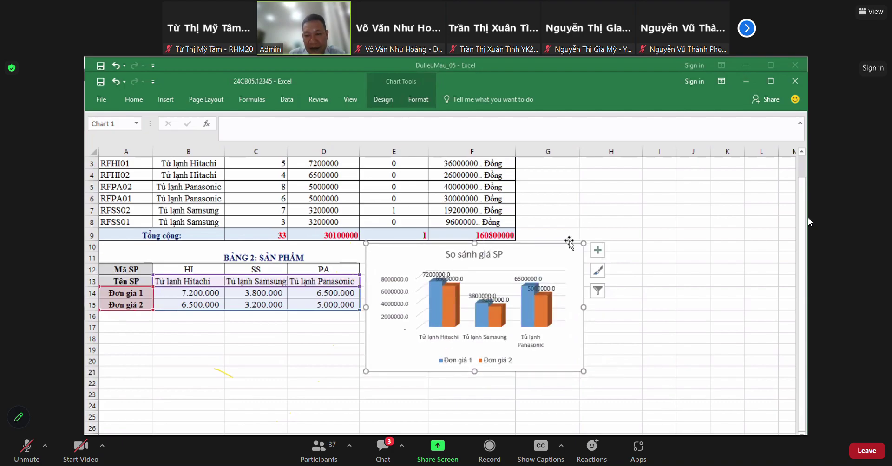
left_click_drag(535, 243, 533, 245)
left_click(610, 210)
left_click(659, 258)
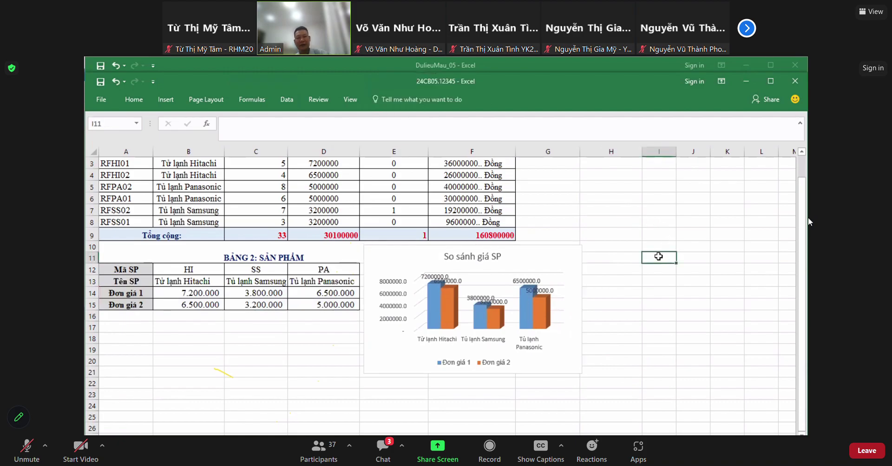
left_click(374, 255)
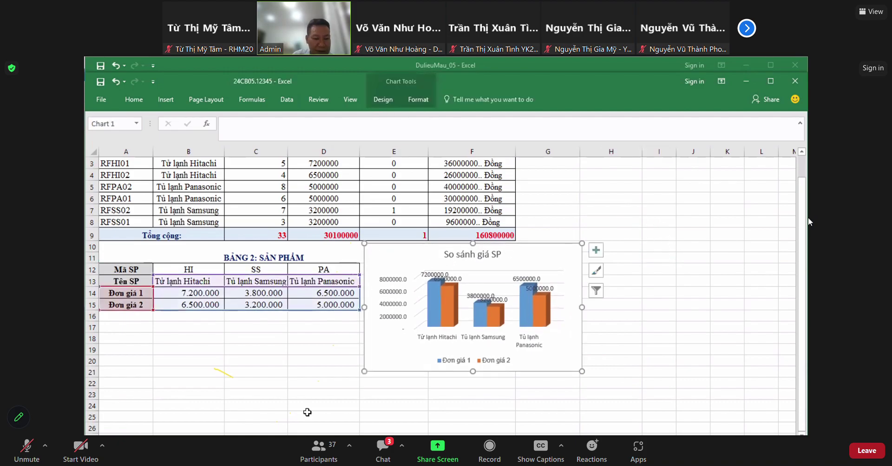